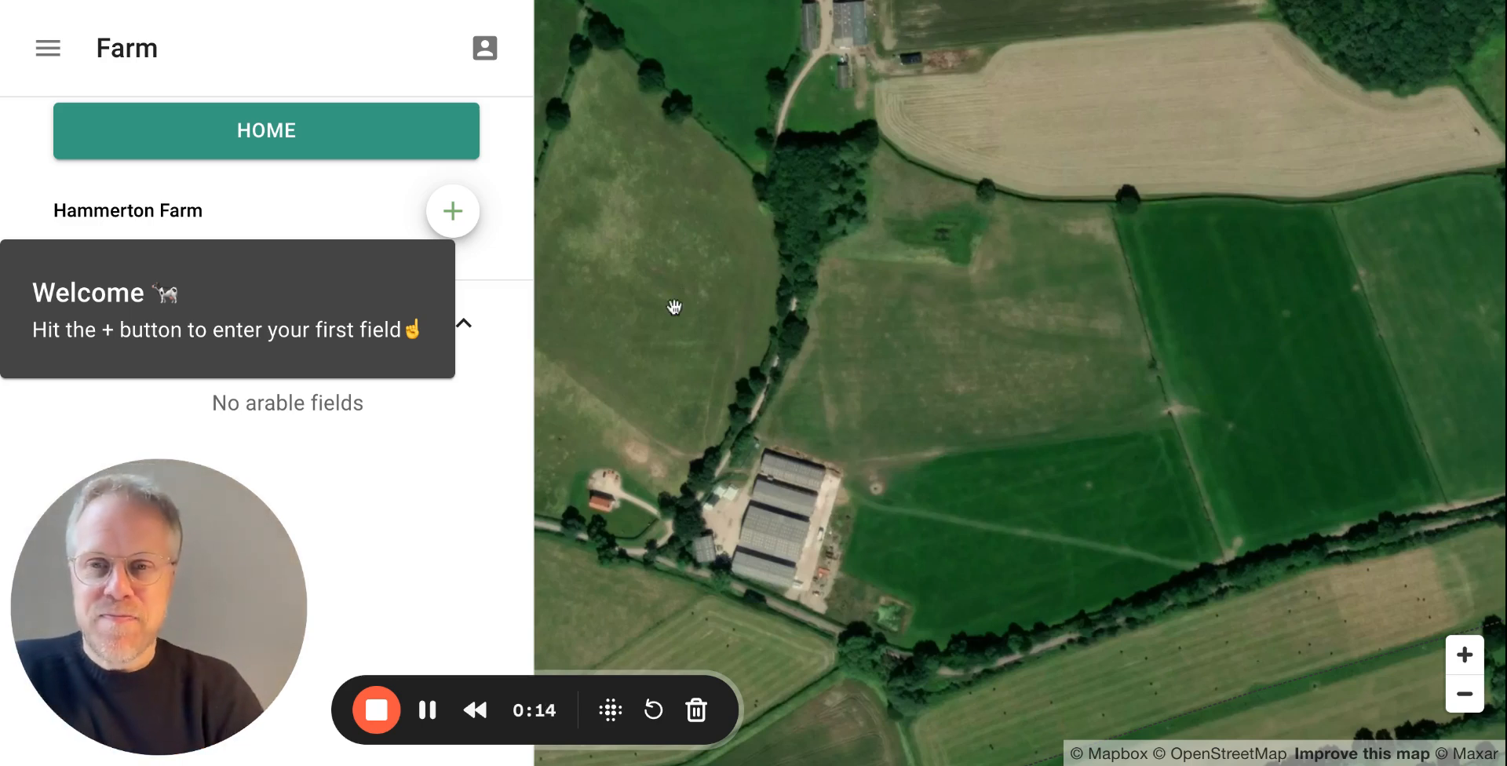
Step: Start a new grass field on Hammerton Farm named Pasture 1 with the grass type Rye Grass and Clover
{"action": "left_click", "coordinate": [462, 218]}
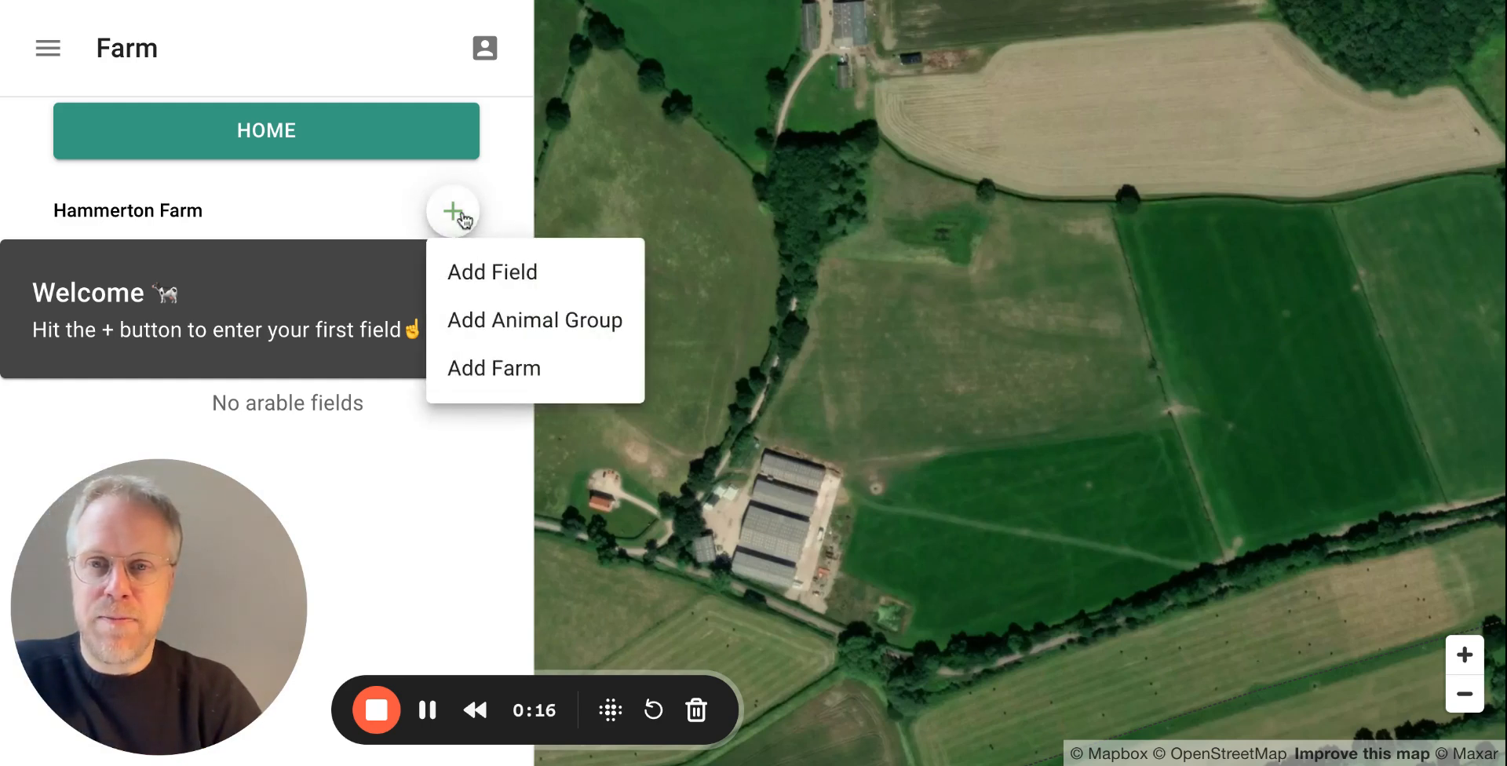
{"action": "left_click", "coordinate": [502, 272]}
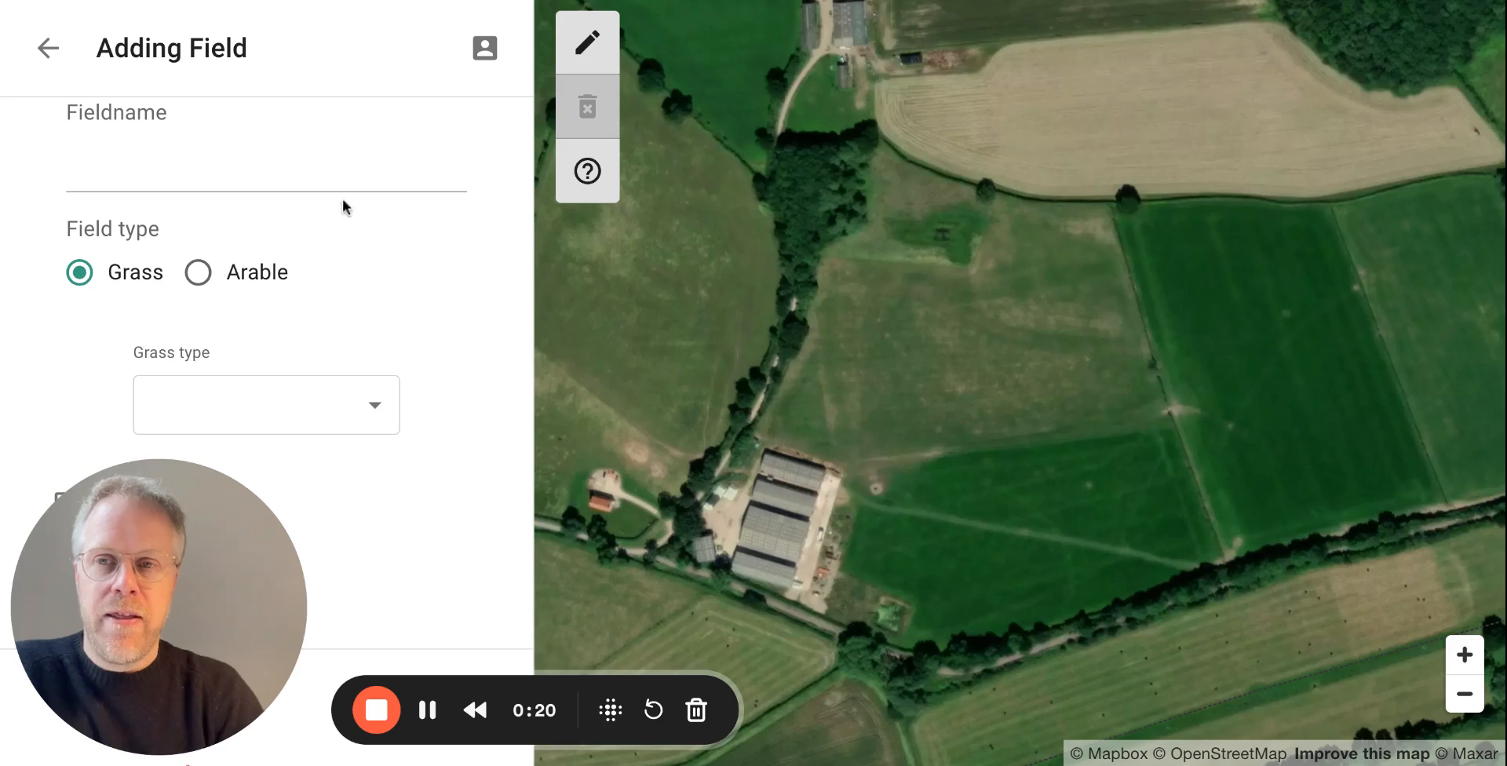
{"action": "left_click", "coordinate": [328, 168]}
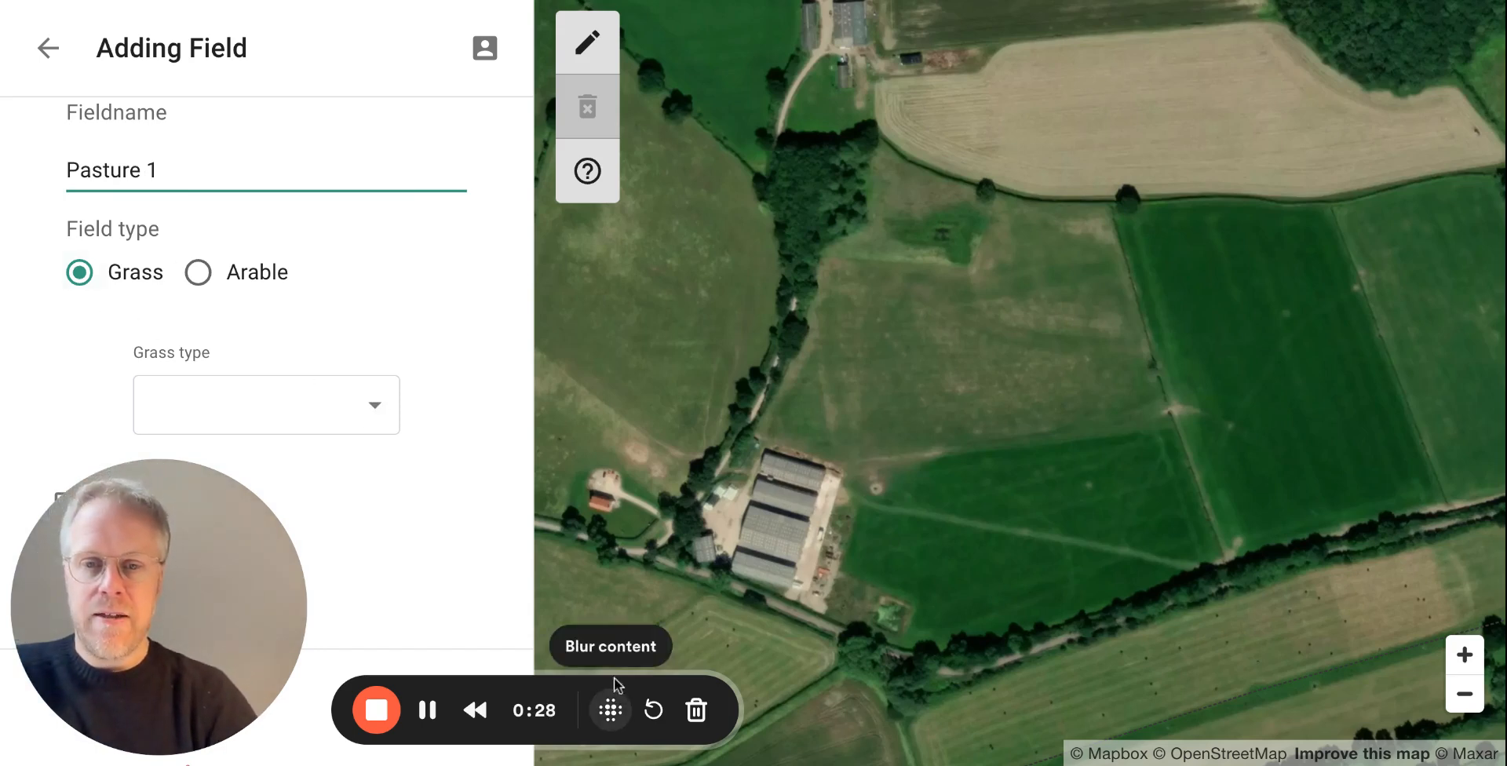
{"action": "left_click_drag", "start_coordinate": [531, 682], "coordinate": [1072, 666]}
{"action": "left_click", "coordinate": [365, 422]}
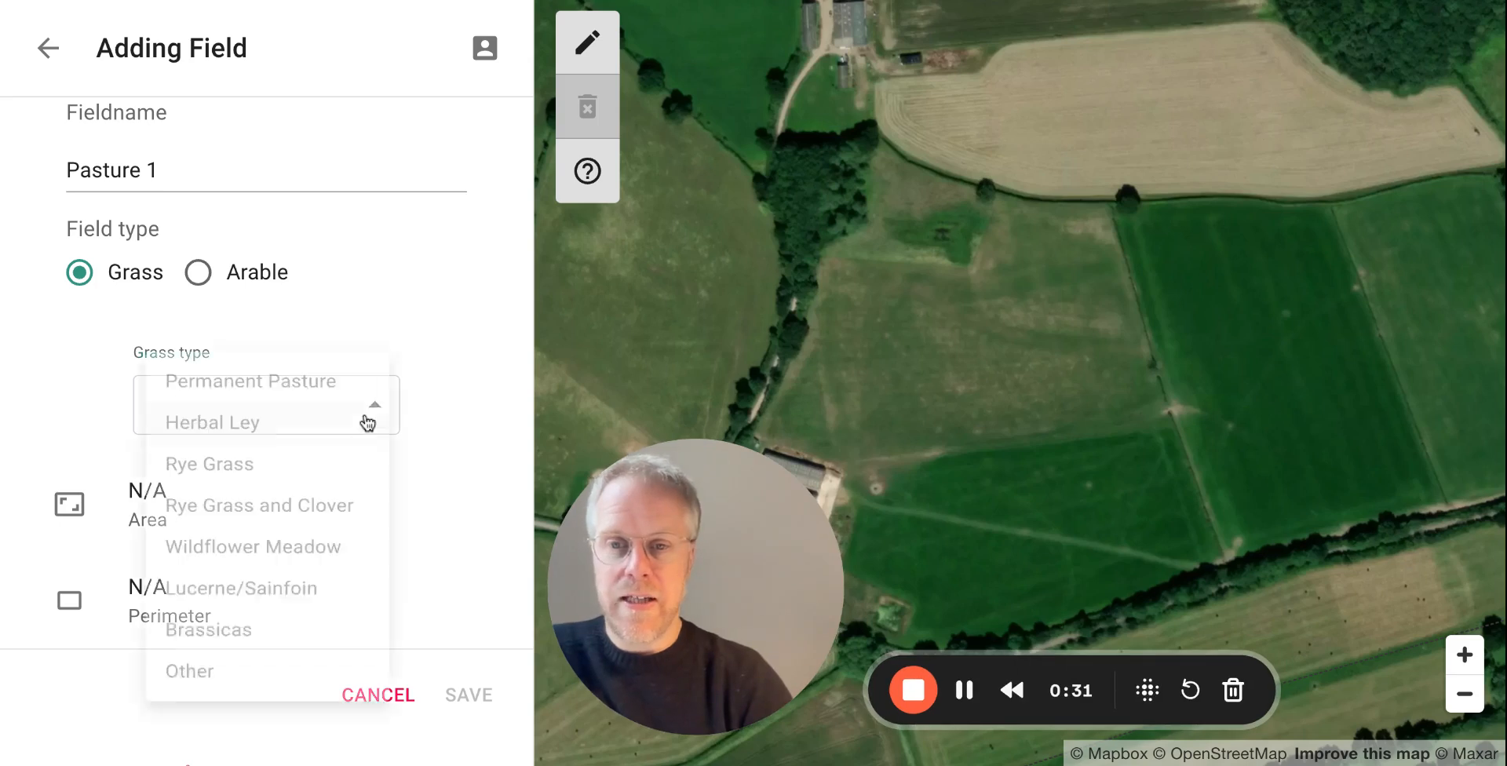
{"action": "left_click", "coordinate": [318, 518]}
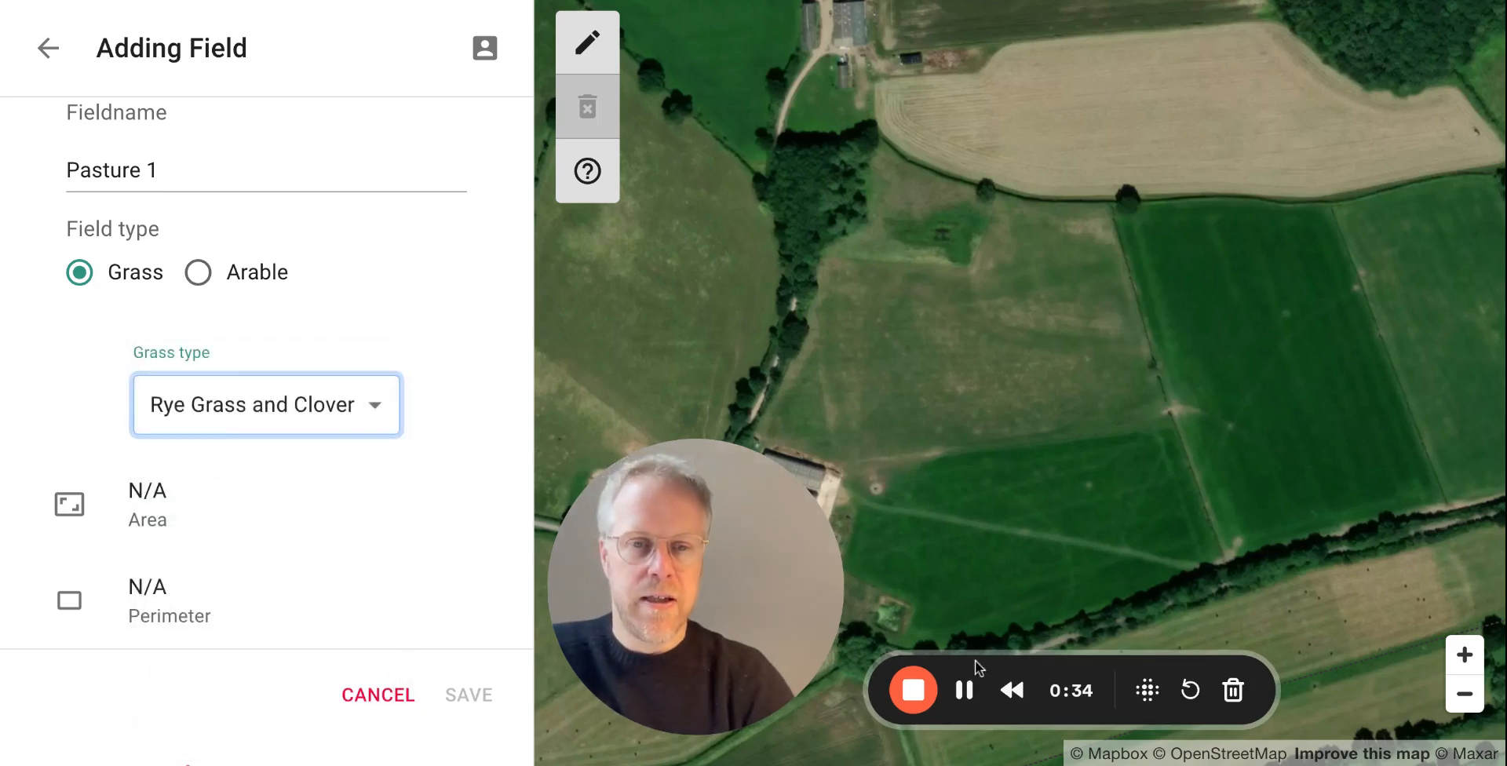
{"action": "left_click_drag", "start_coordinate": [977, 663], "coordinate": [884, 661]}
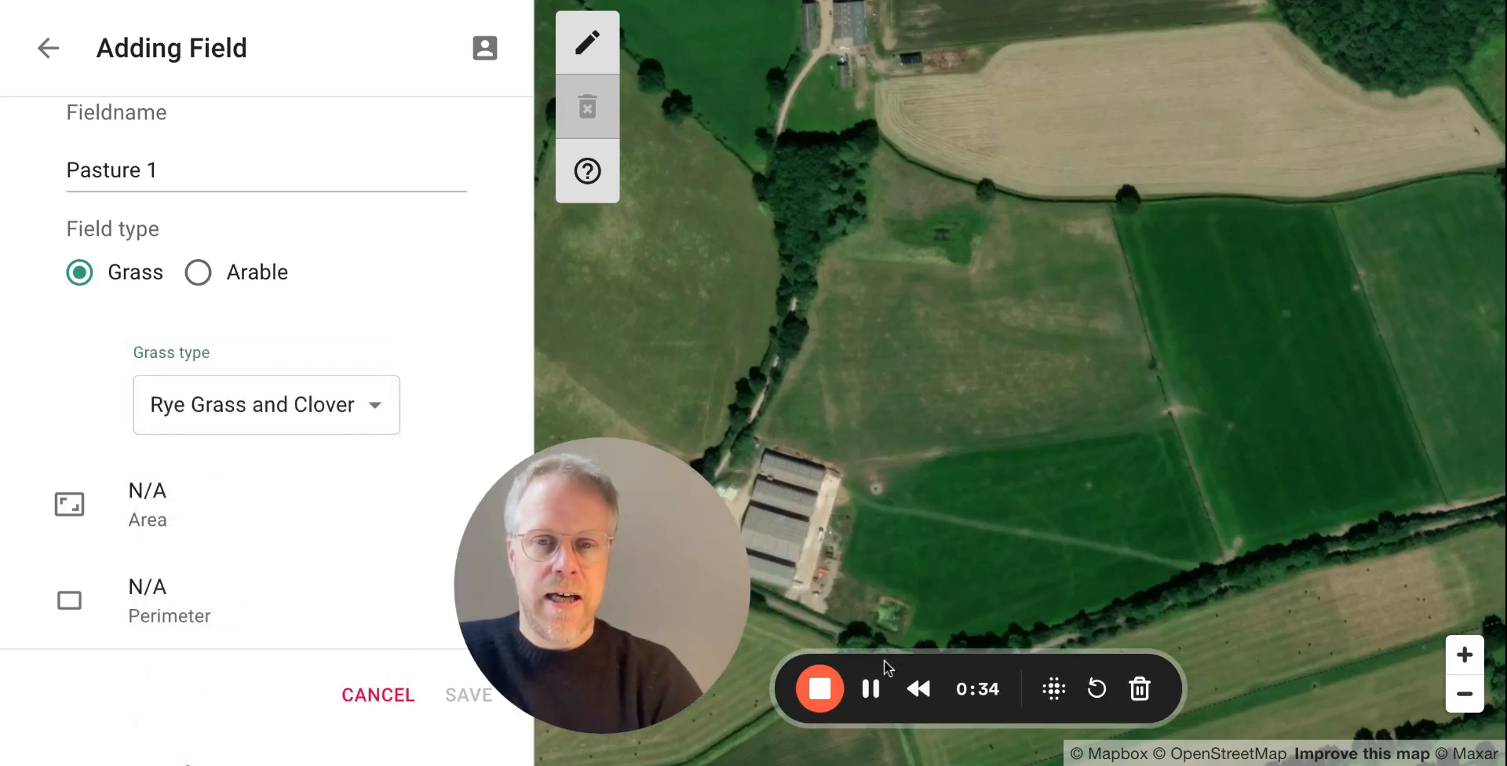
Step: Draw the boundary of Pasture 1, about 4.32 ha, around the pasture directly north-east of the farm buildings, following its hedges and fence lines
{"action": "left_click", "coordinate": [587, 42]}
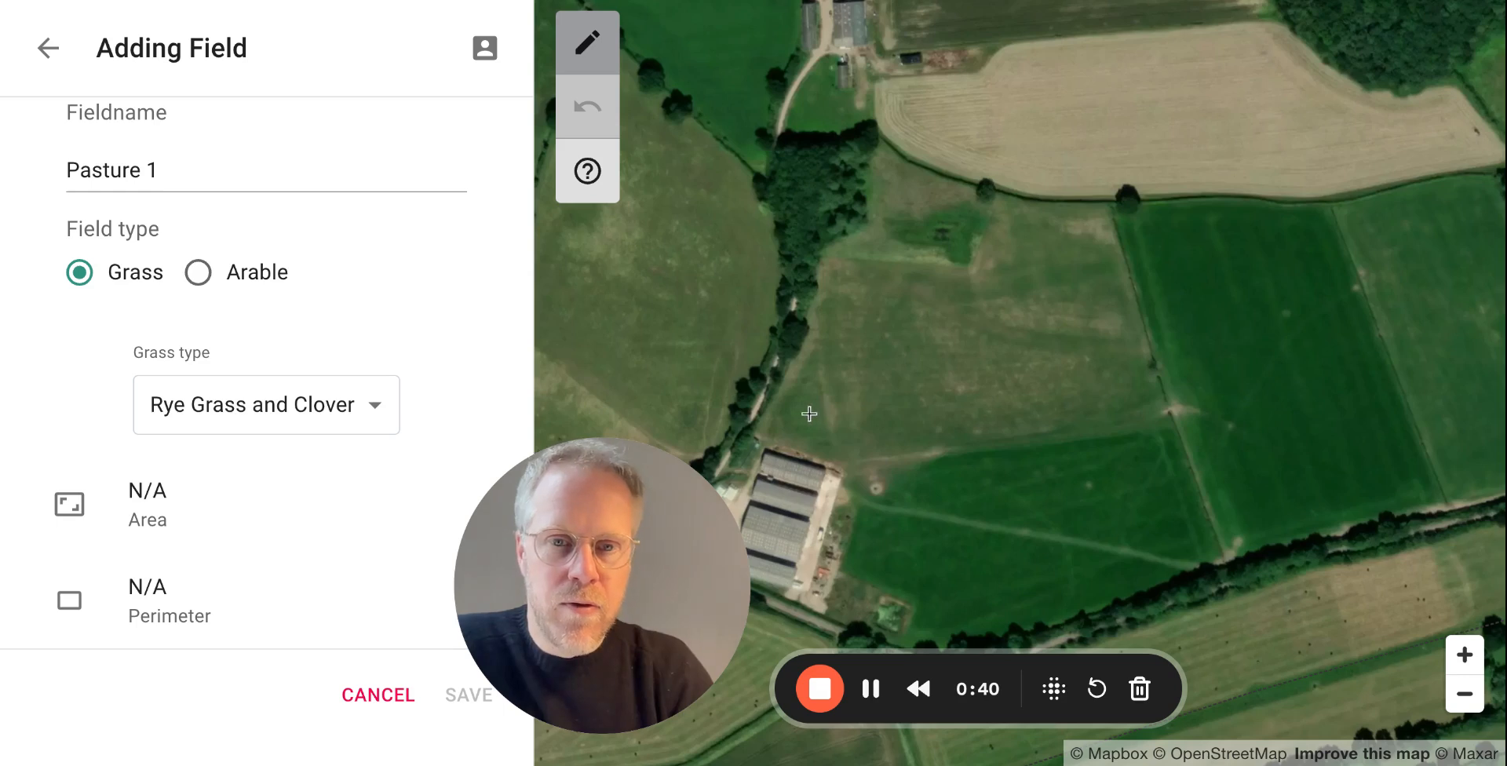
{"action": "left_click", "coordinate": [758, 429]}
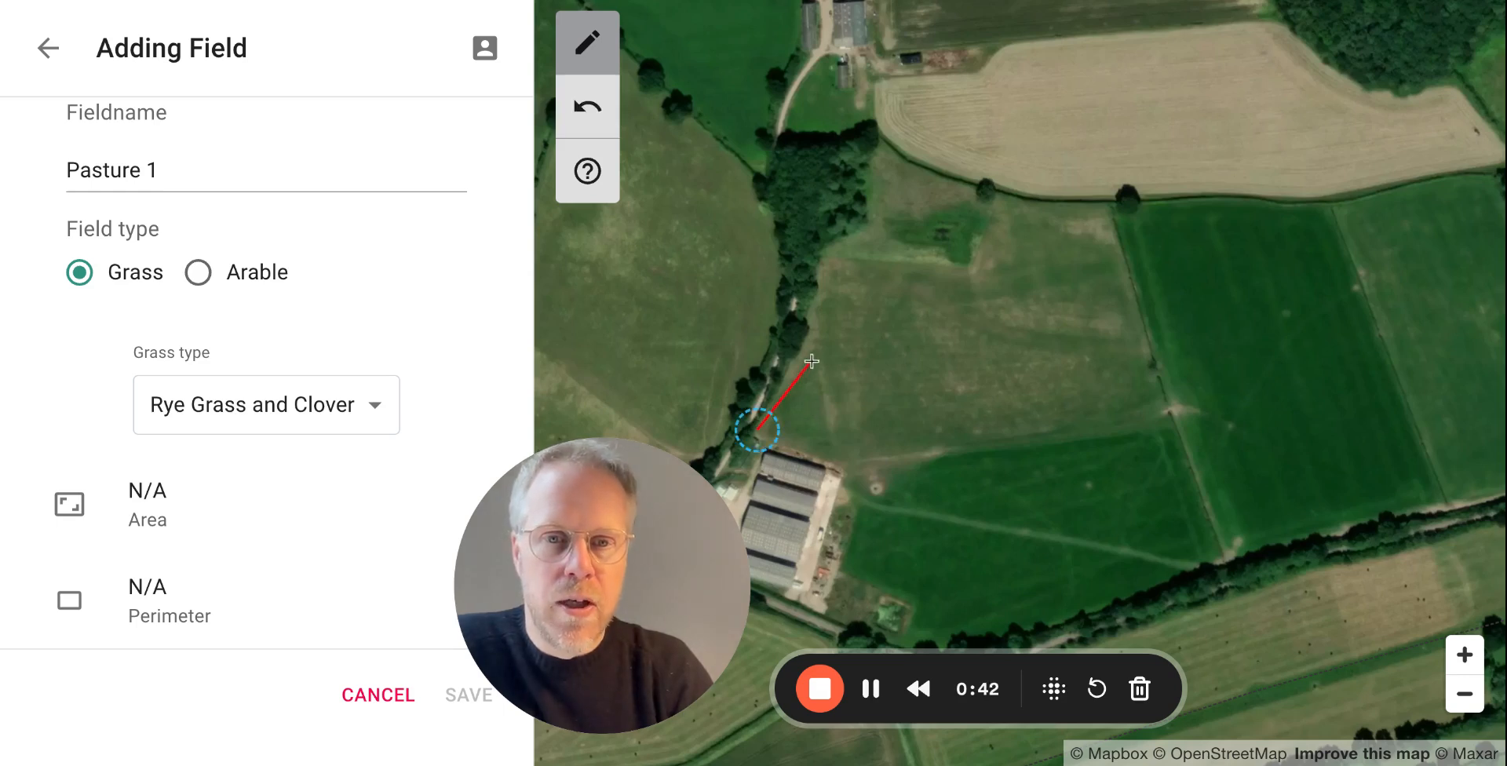
{"action": "left_click", "coordinate": [825, 250]}
{"action": "left_click", "coordinate": [874, 225]}
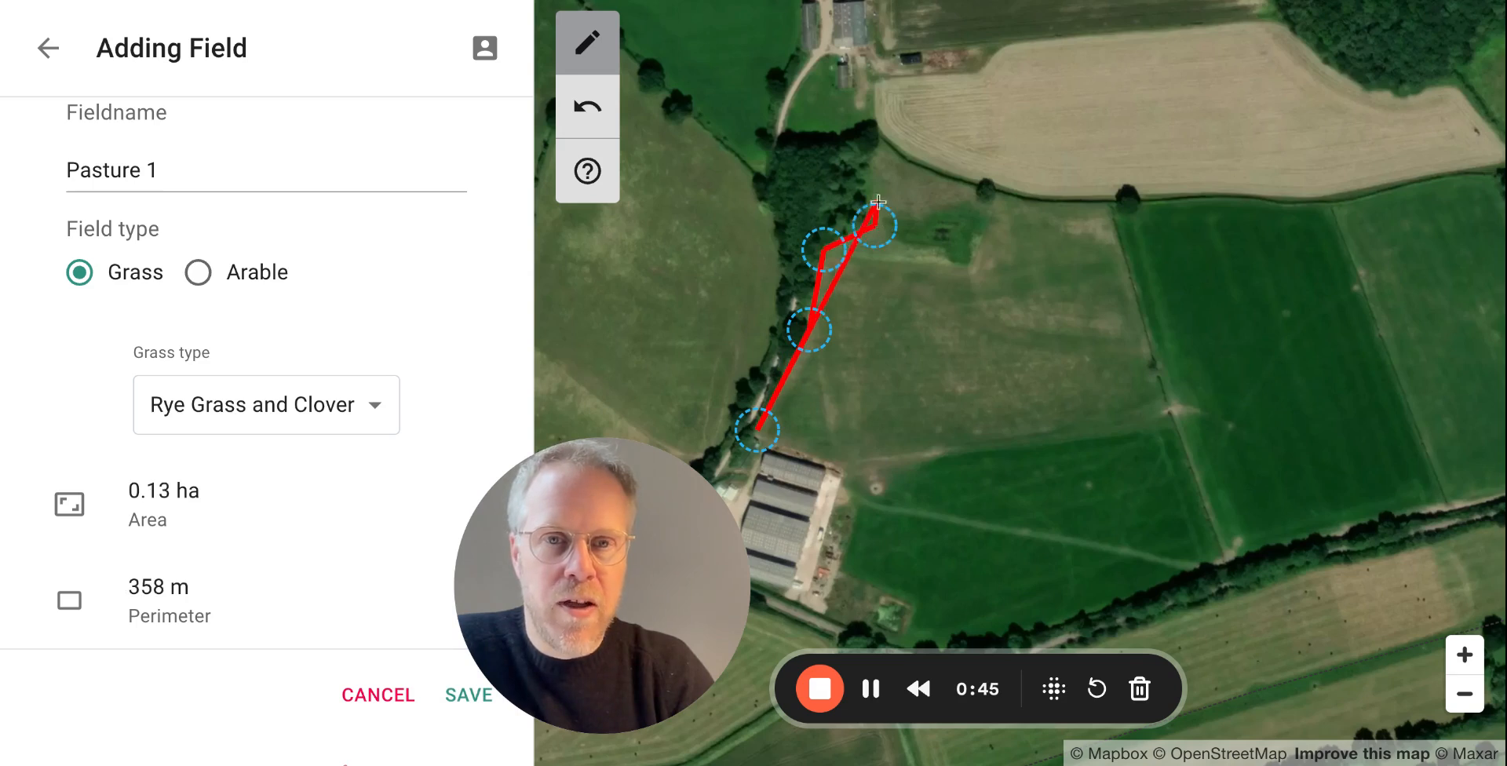
{"action": "left_click", "coordinate": [881, 148]}
{"action": "left_click", "coordinate": [908, 170]}
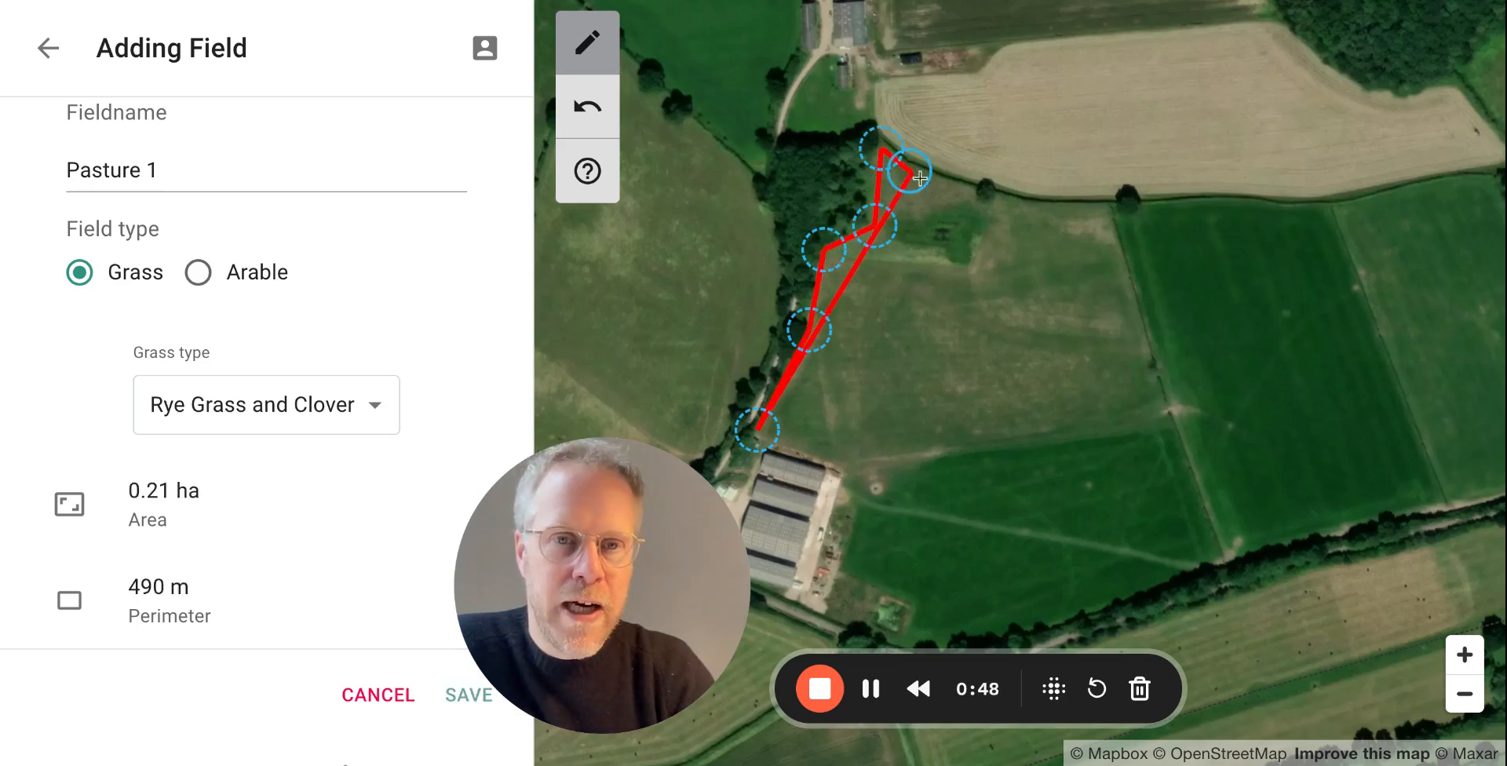
{"action": "left_click", "coordinate": [1037, 216]}
{"action": "left_click", "coordinate": [1110, 211]}
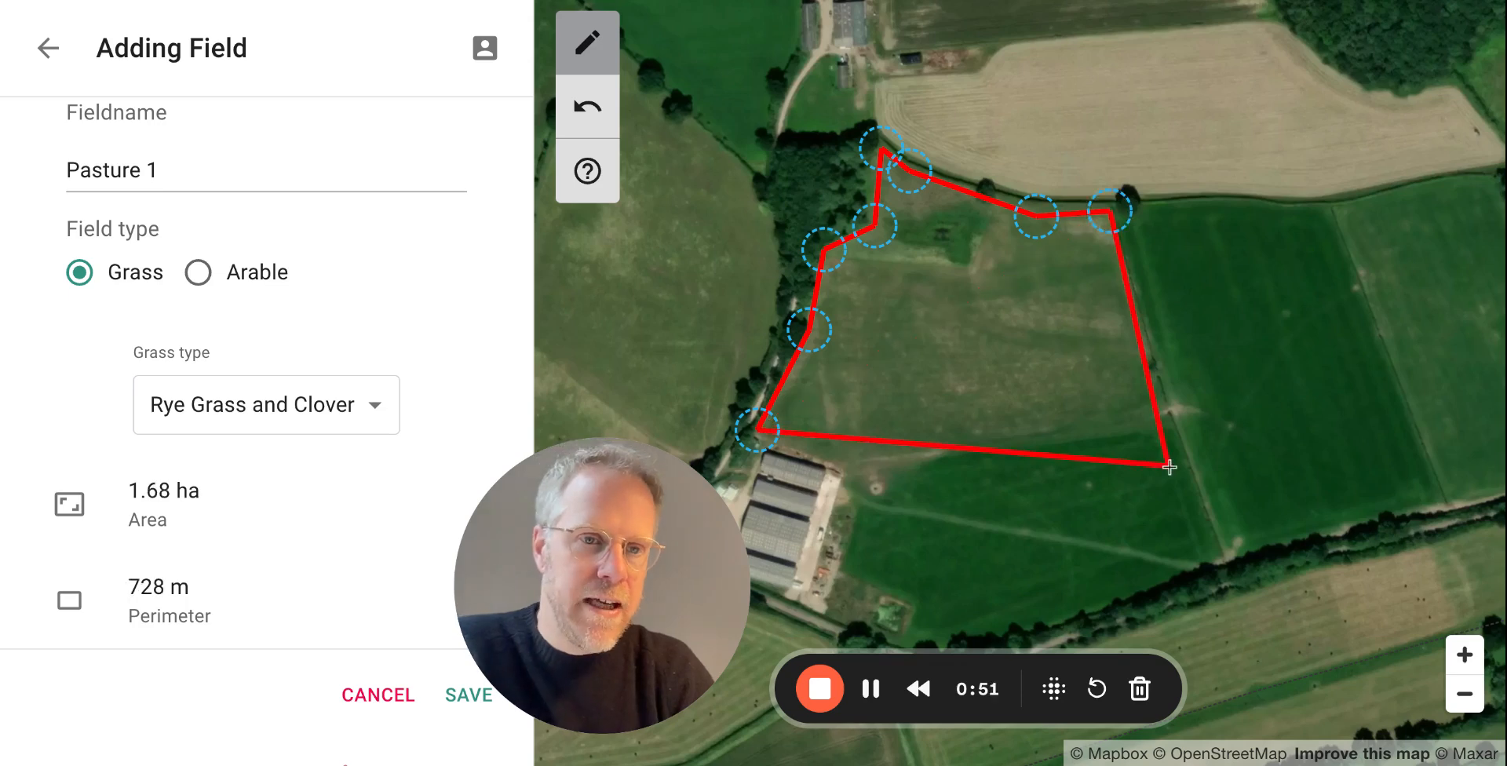
{"action": "left_click", "coordinate": [1168, 410]}
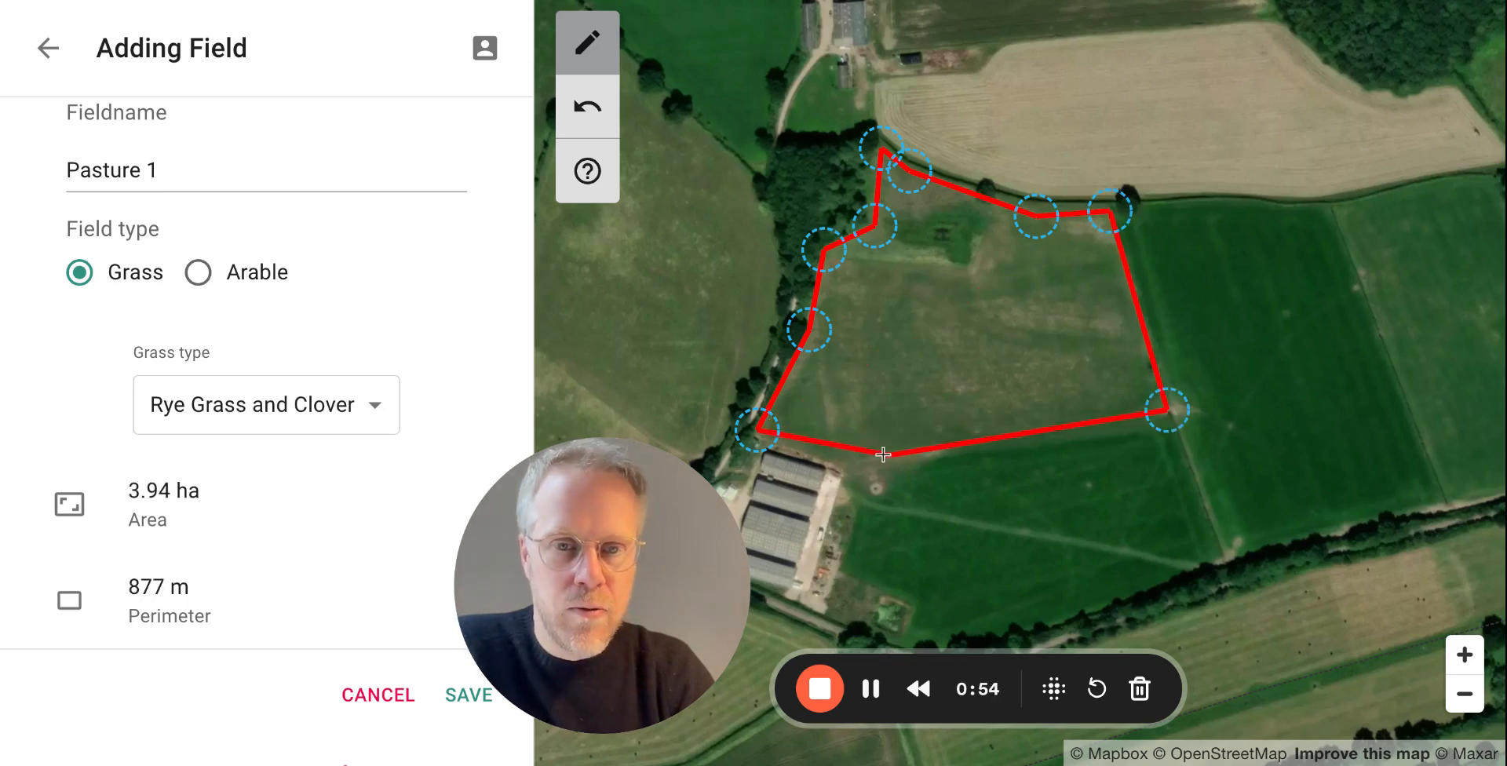
{"action": "double_click", "coordinate": [839, 460]}
Step: Check the outlined boundary on the map and save the Pasture 1 field
{"action": "scroll", "coordinate": [1013, 421], "scroll_direction": "down", "scroll_amount": 5}
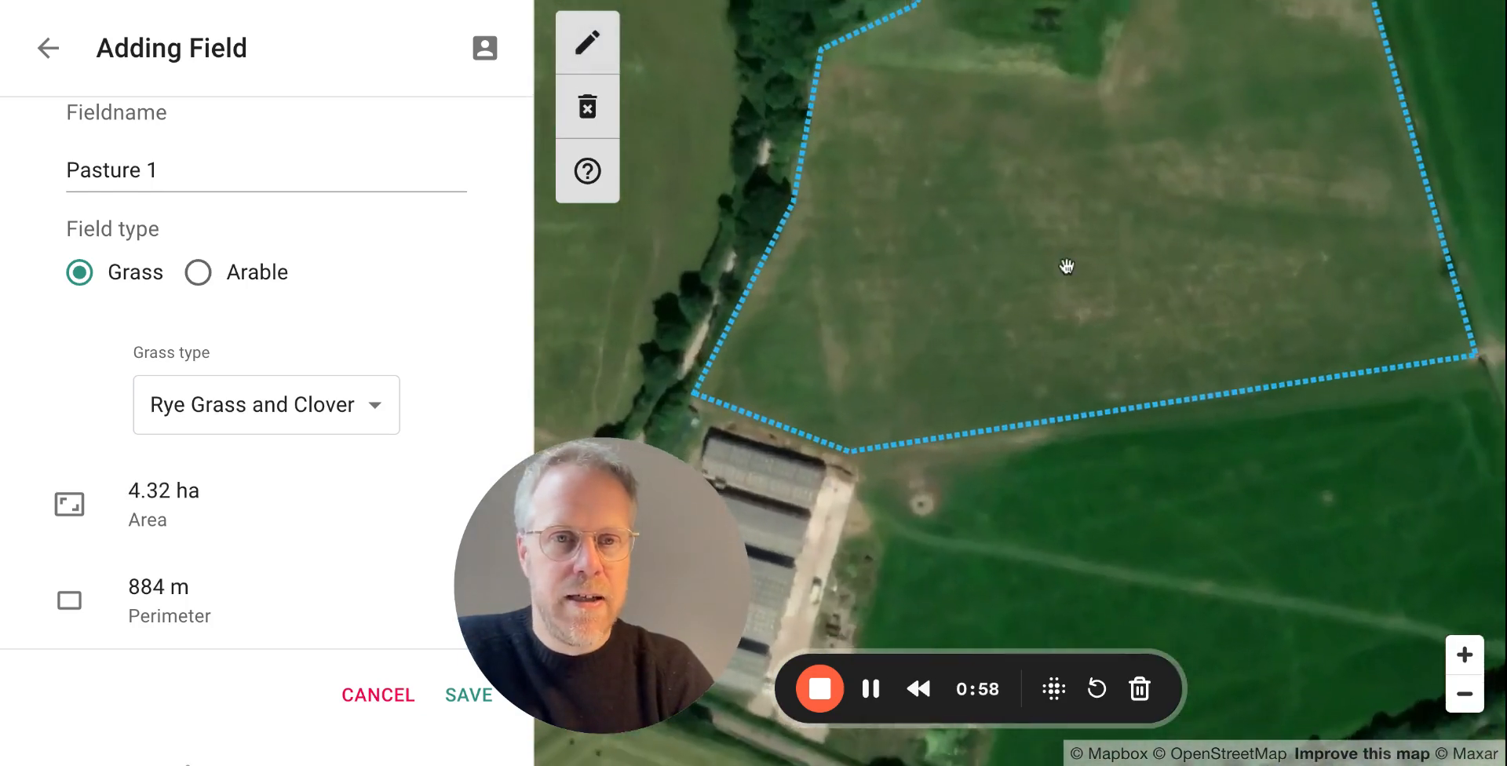
{"action": "left_click_drag", "start_coordinate": [1067, 173], "coordinate": [1033, 311]}
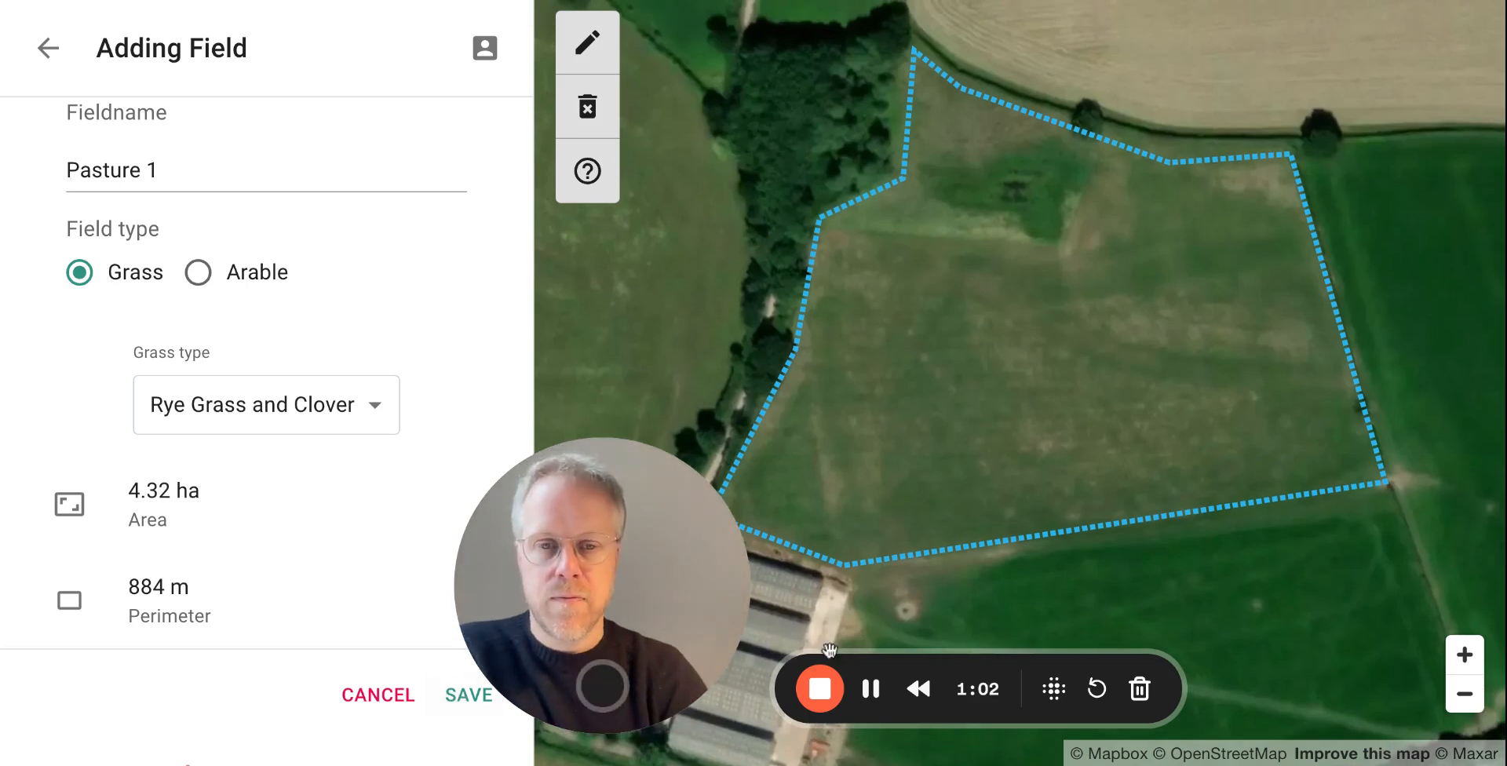
{"action": "left_click_drag", "start_coordinate": [898, 661], "coordinate": [978, 663]}
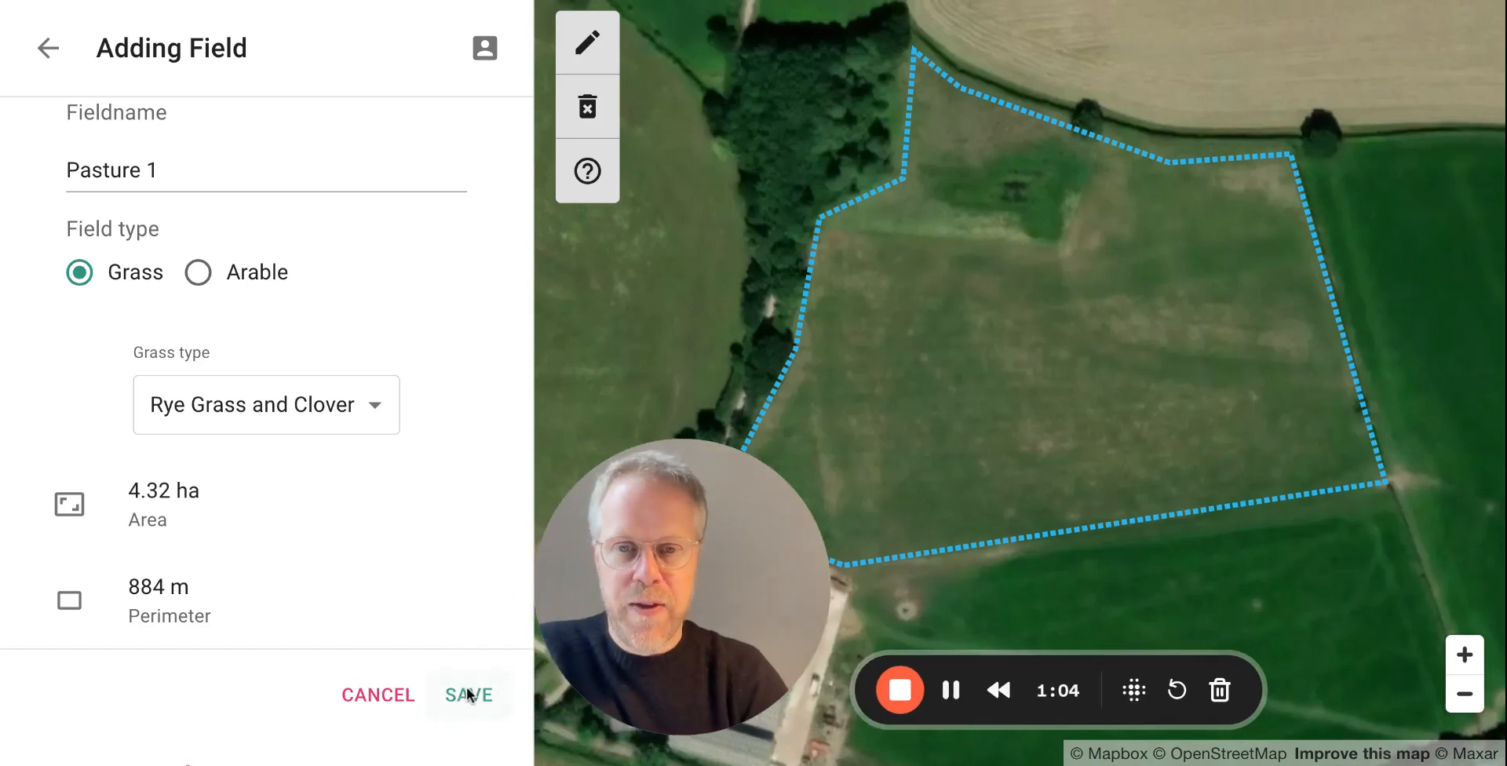
{"action": "left_click", "coordinate": [469, 694]}
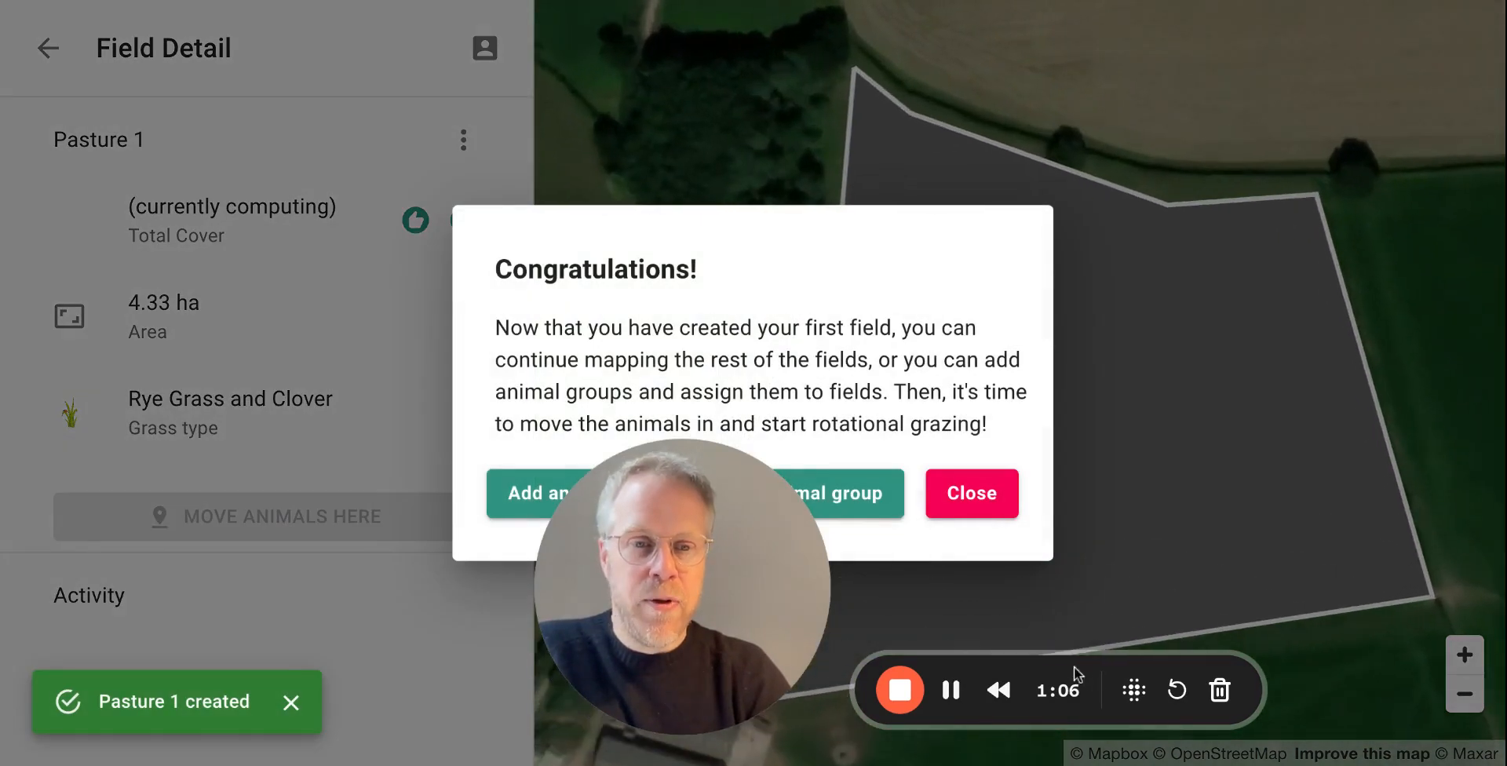
Step: Add another grass field named Pasture 2 and set its grass type to Herbal Ley
{"action": "left_click_drag", "start_coordinate": [1074, 662], "coordinate": [684, 657]}
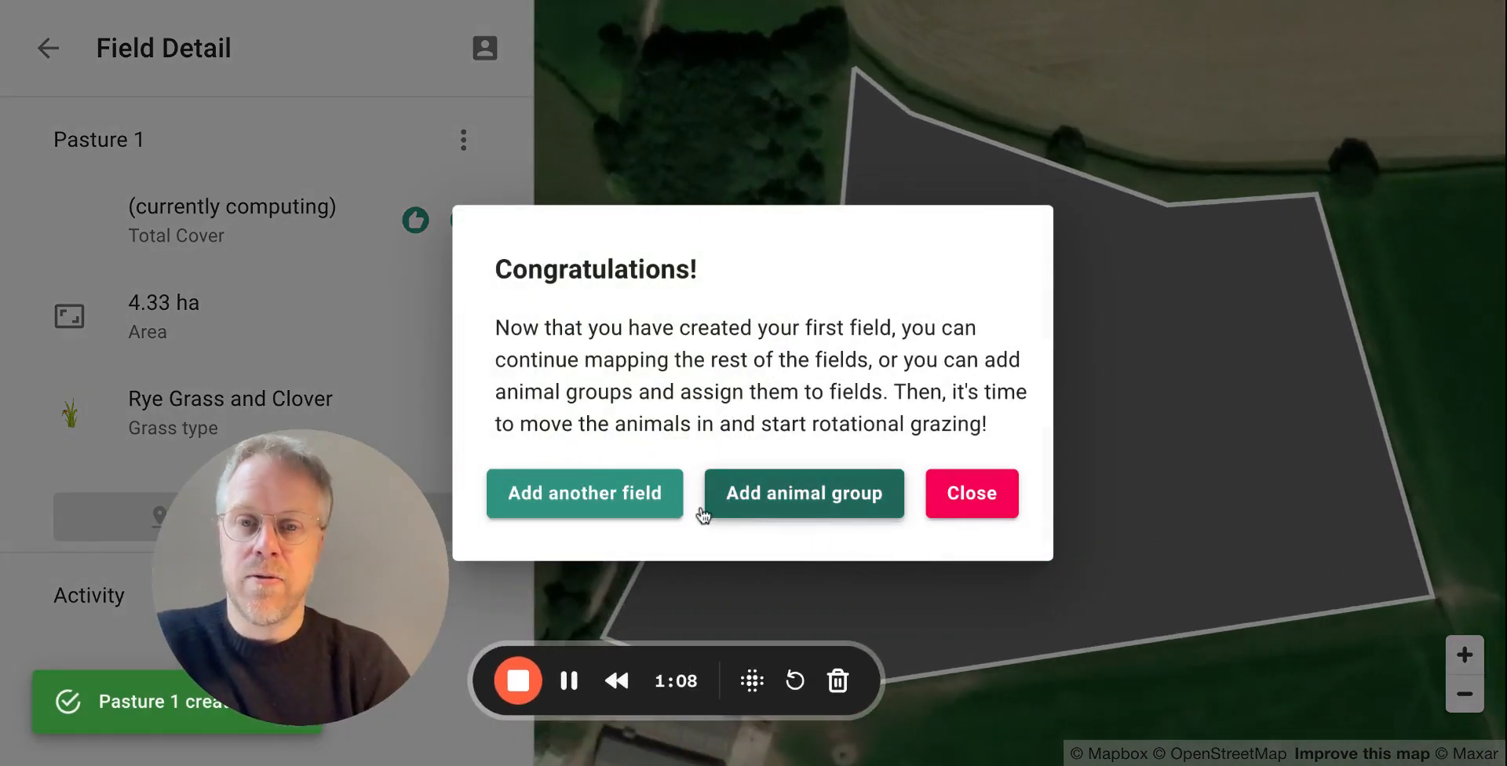
{"action": "left_click", "coordinate": [602, 500]}
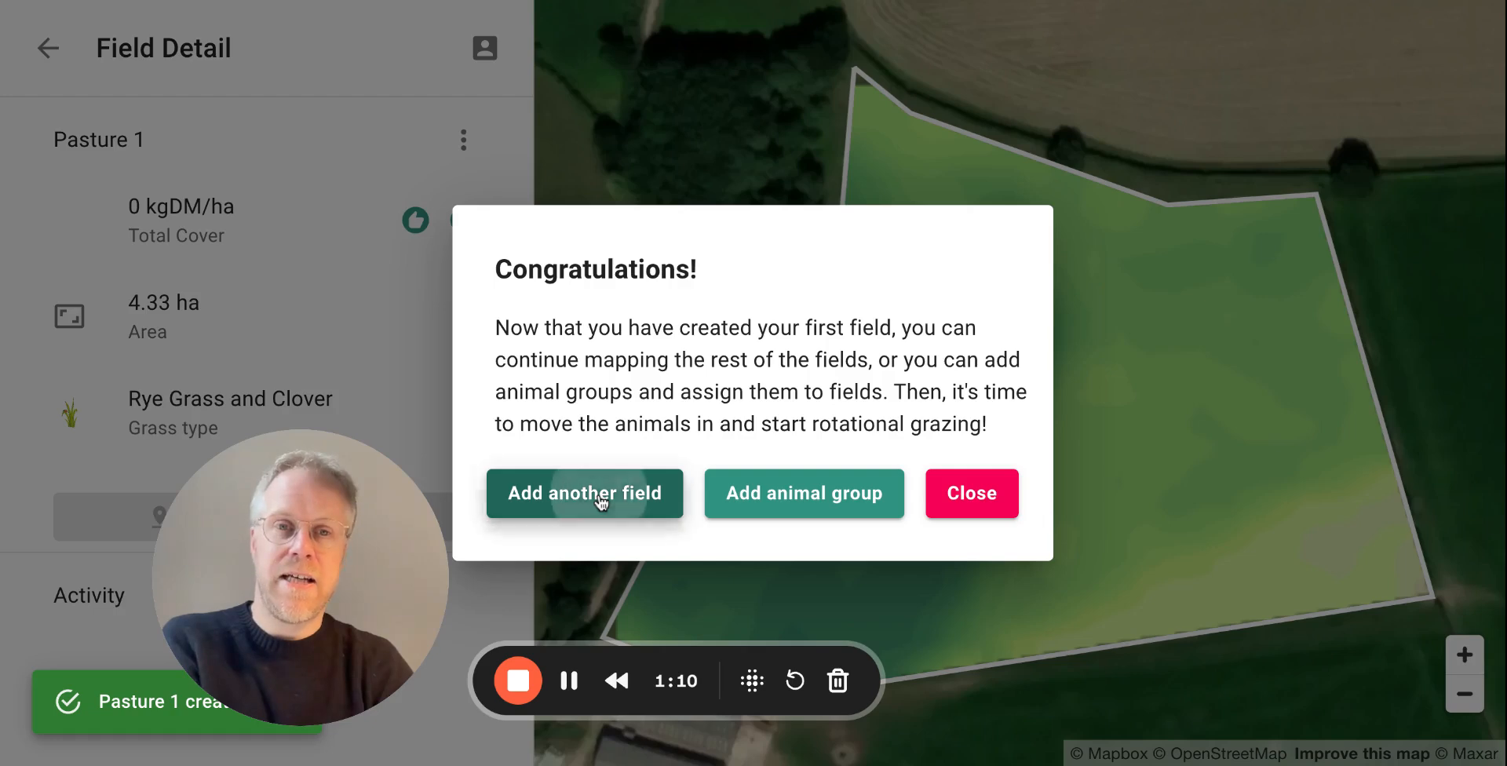
{"action": "left_click_drag", "start_coordinate": [1150, 648], "coordinate": [1075, 286]}
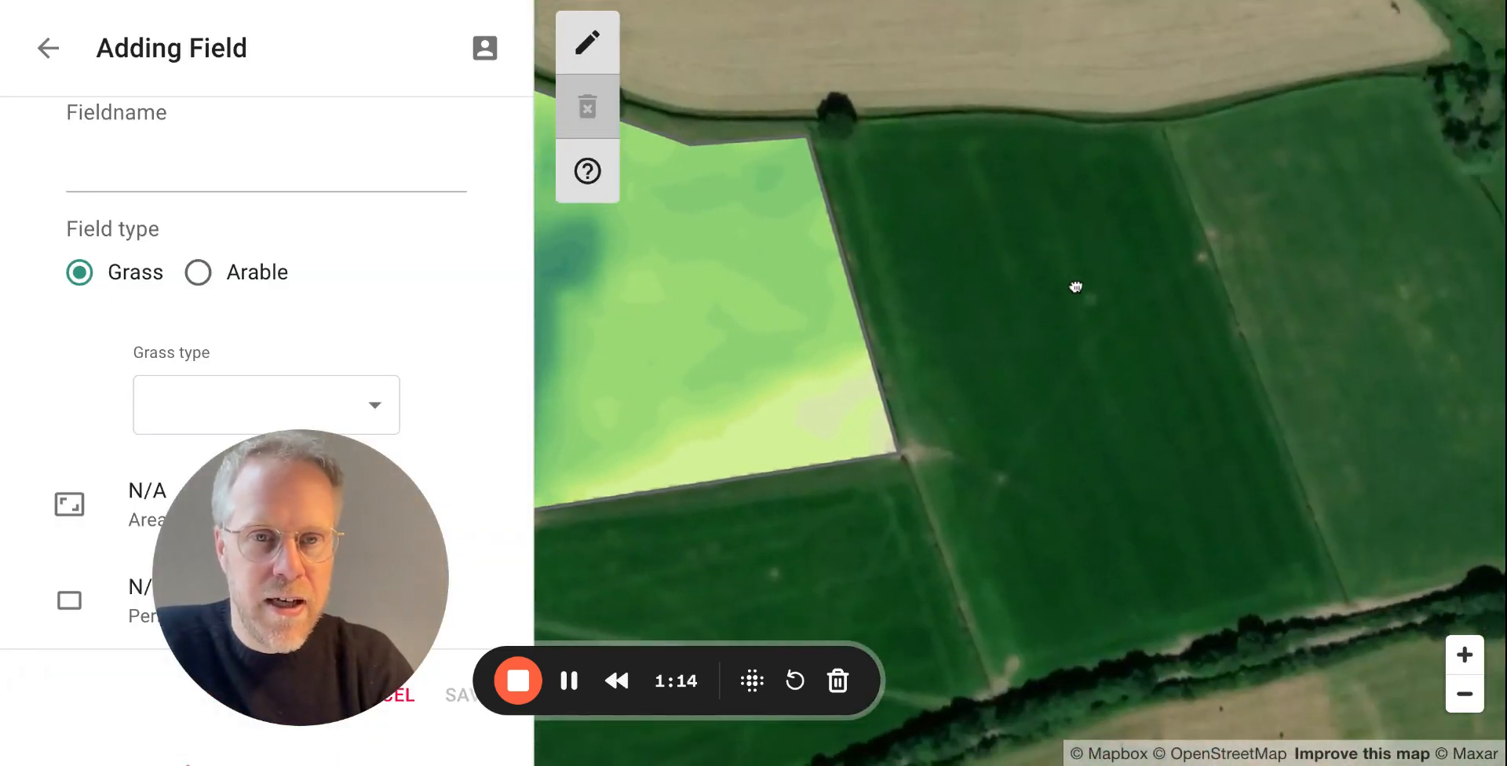
{"action": "scroll", "coordinate": [1073, 290], "scroll_direction": "up", "scroll_amount": 1}
{"action": "scroll", "coordinate": [1109, 342], "scroll_direction": "up", "scroll_amount": 1}
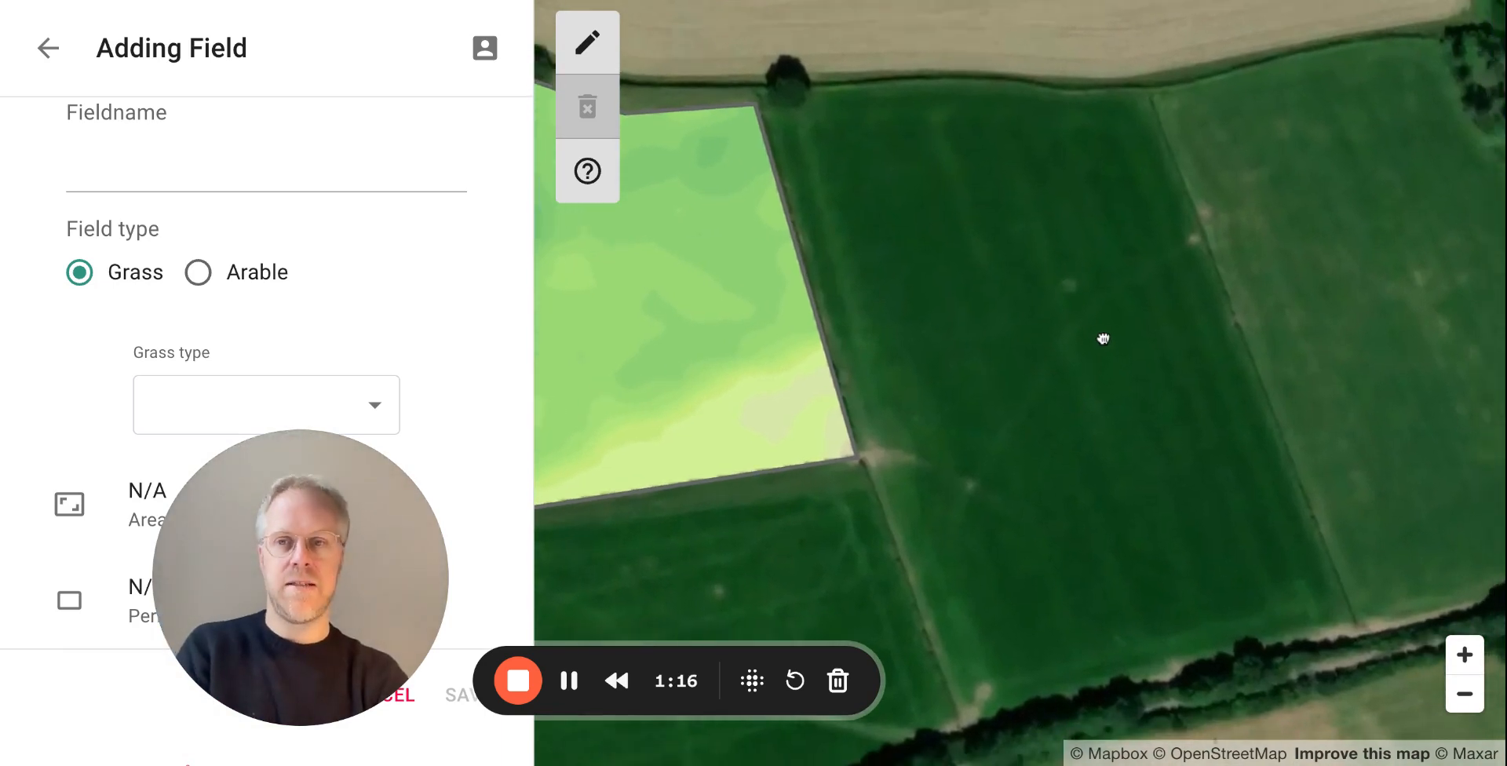
{"action": "left_click", "coordinate": [266, 174]}
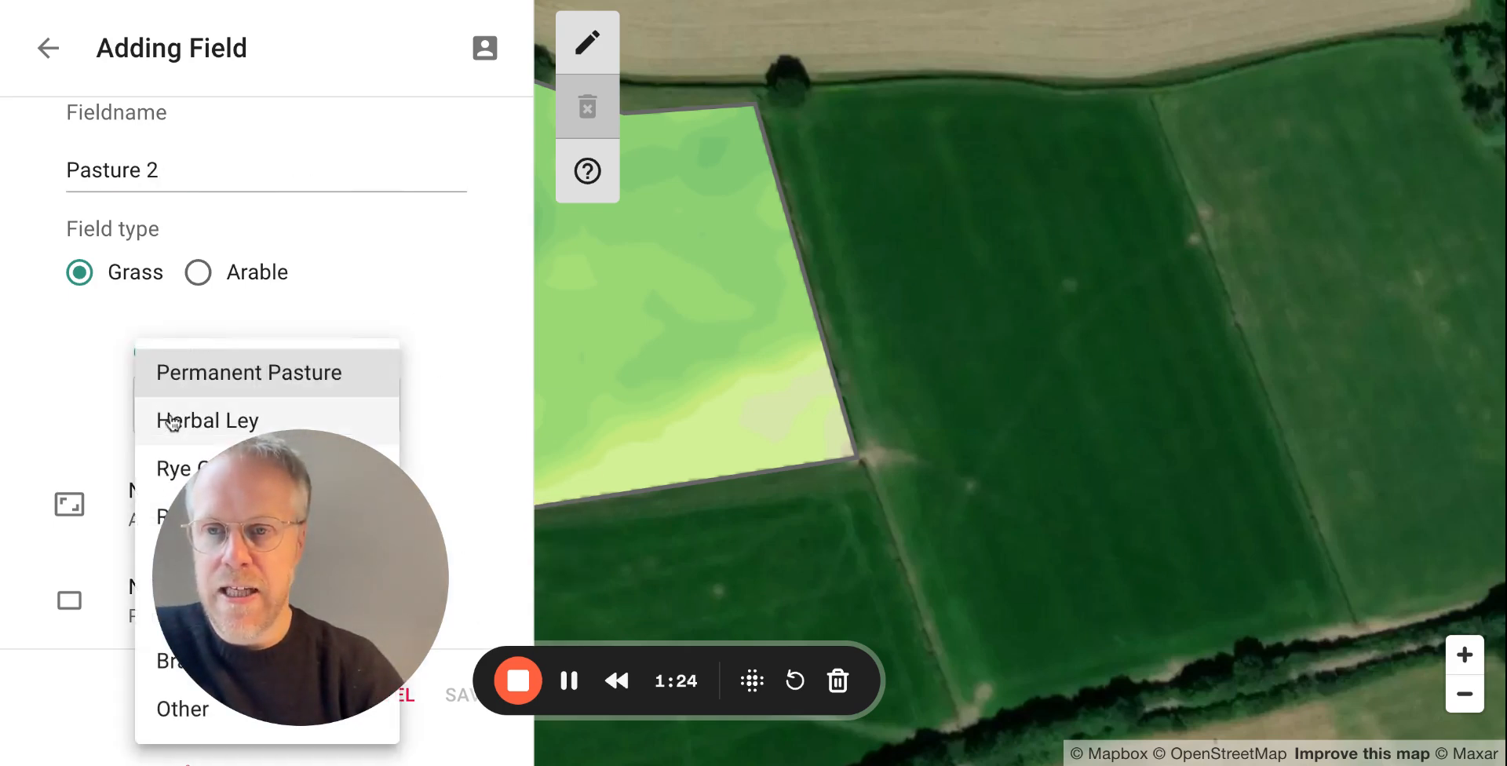
{"action": "left_click", "coordinate": [172, 422]}
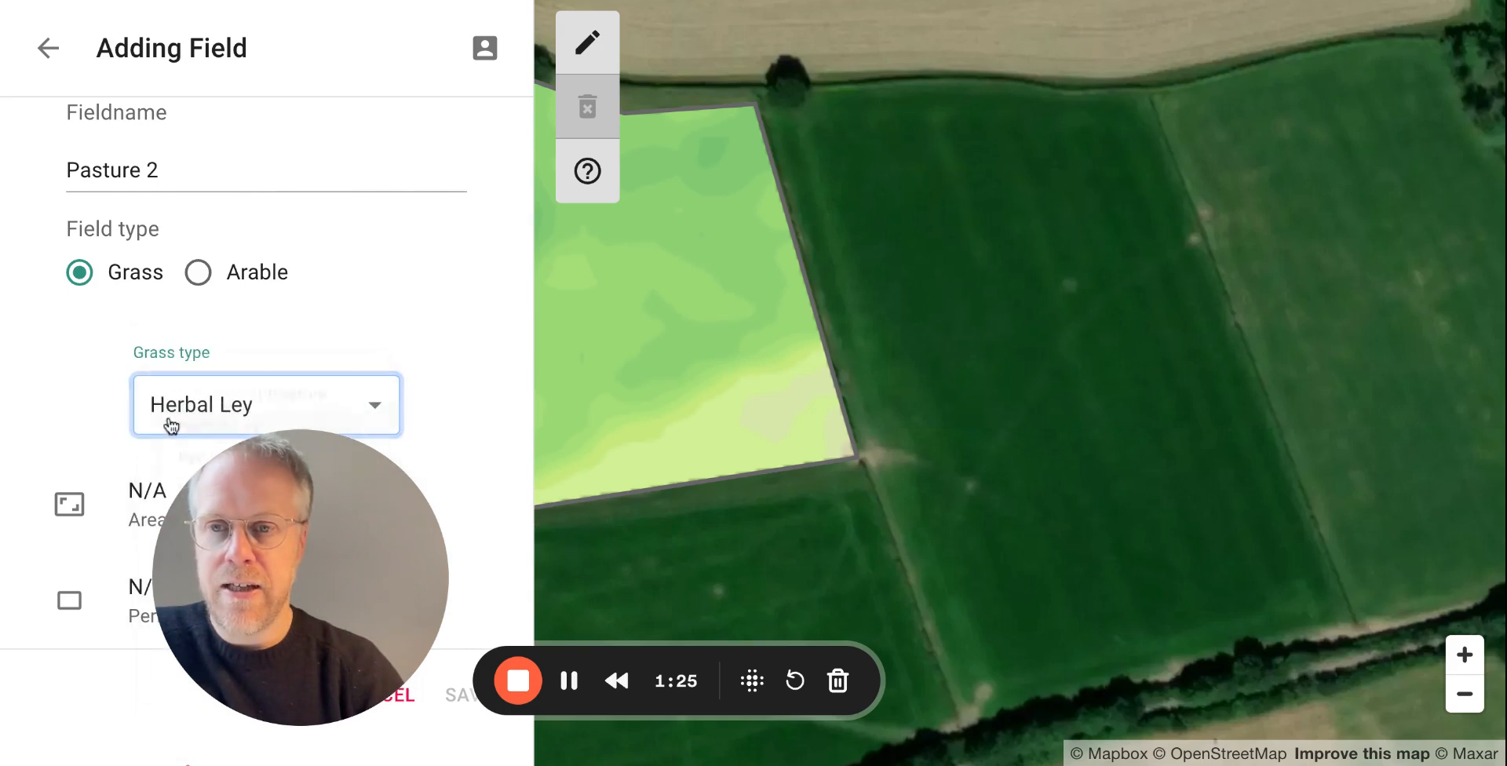
Step: Draw the boundary of Pasture 2, about 3.95 ha, around the dark green field adjoining the east side of Pasture 1
{"action": "left_click", "coordinate": [587, 41]}
{"action": "left_click", "coordinate": [773, 102]}
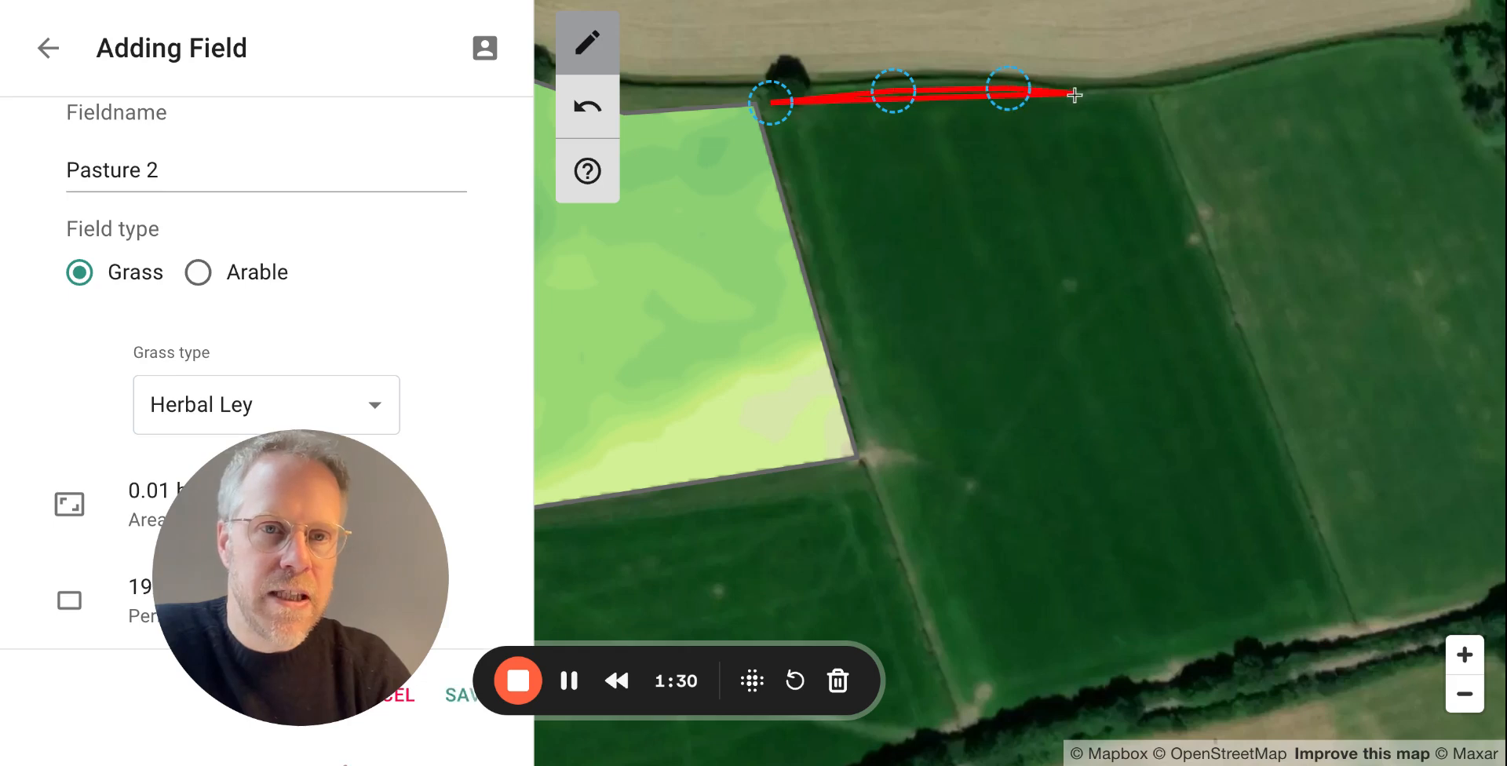
{"action": "left_click", "coordinate": [1144, 96]}
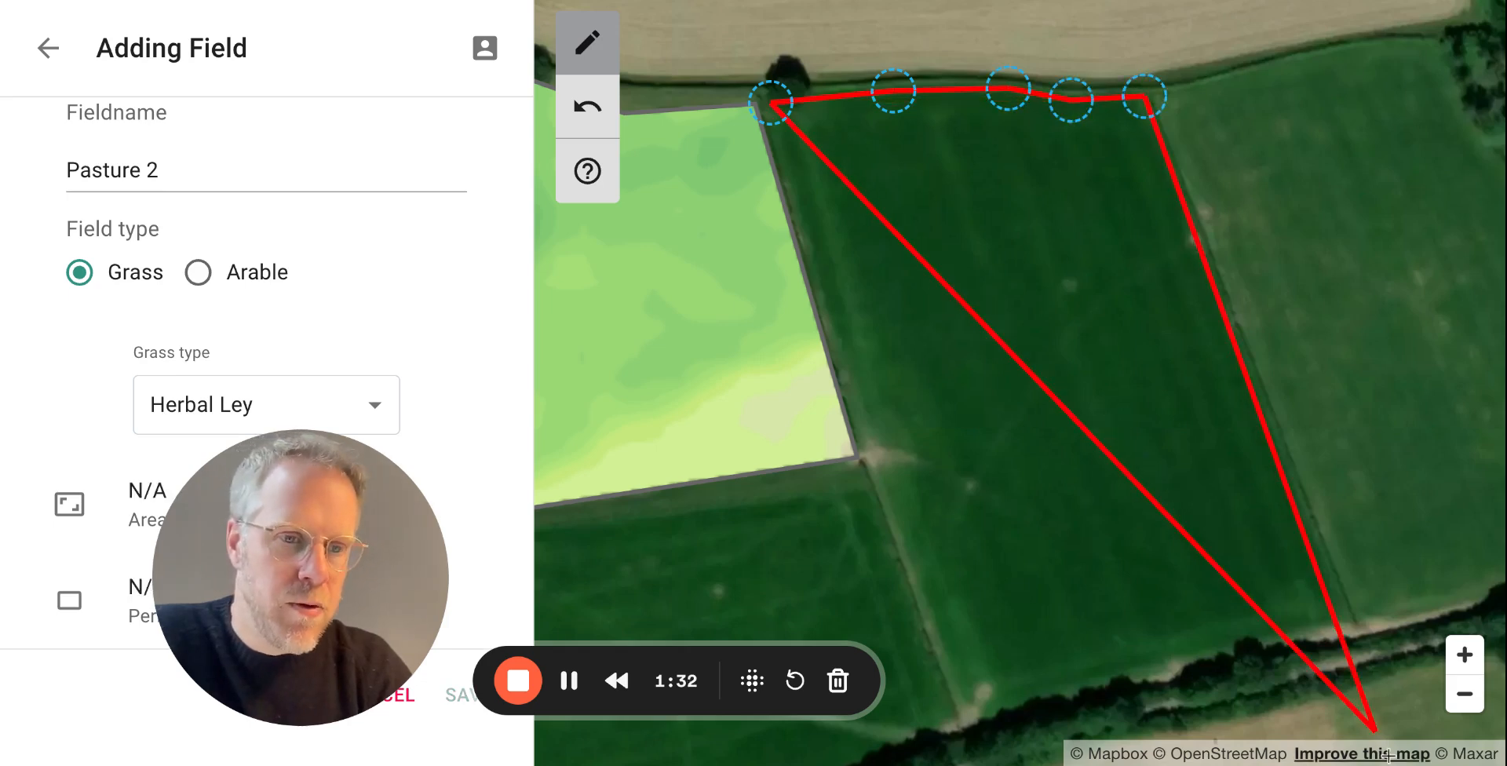
{"action": "left_click", "coordinate": [1349, 619]}
{"action": "left_click", "coordinate": [1123, 667]}
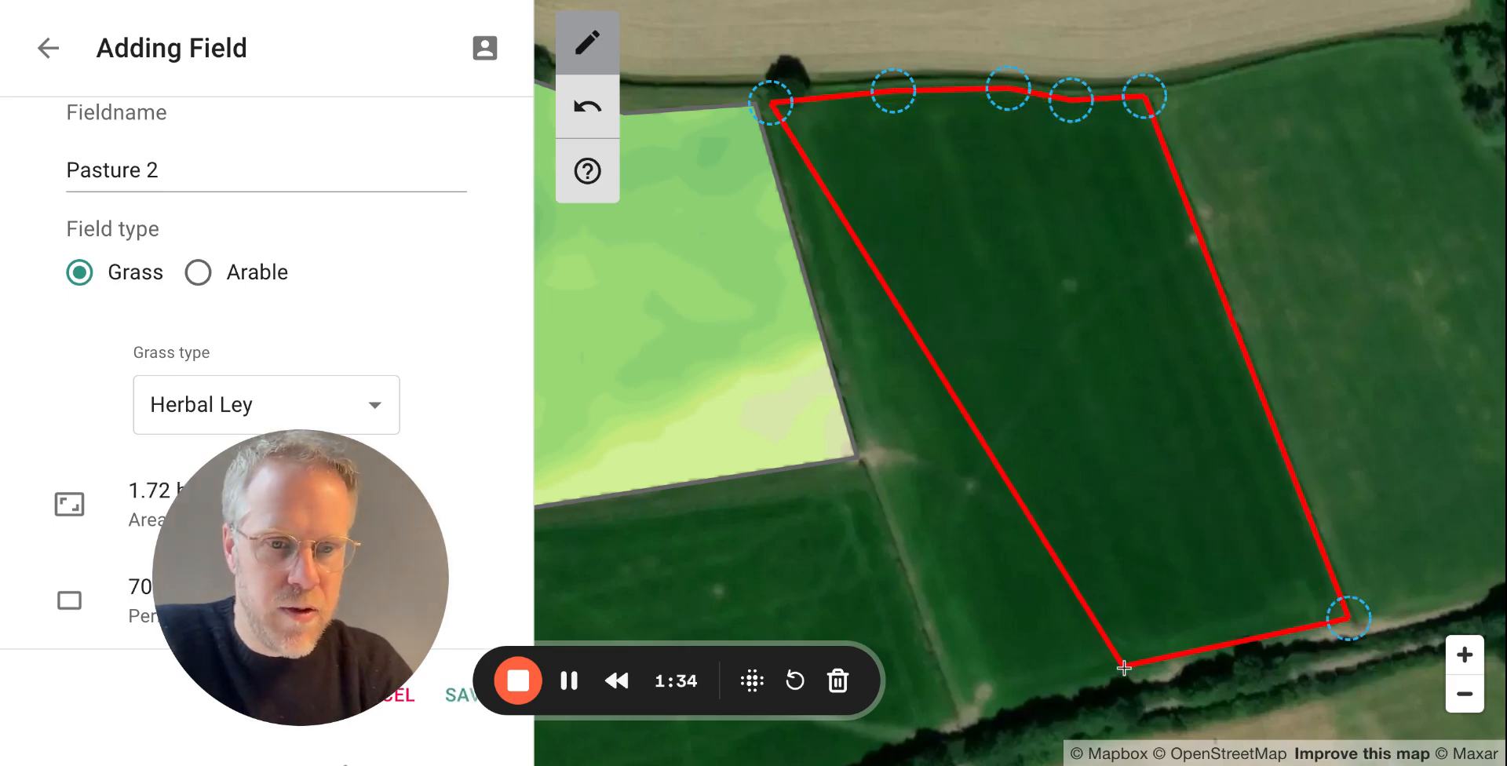
{"action": "double_click", "coordinate": [868, 450]}
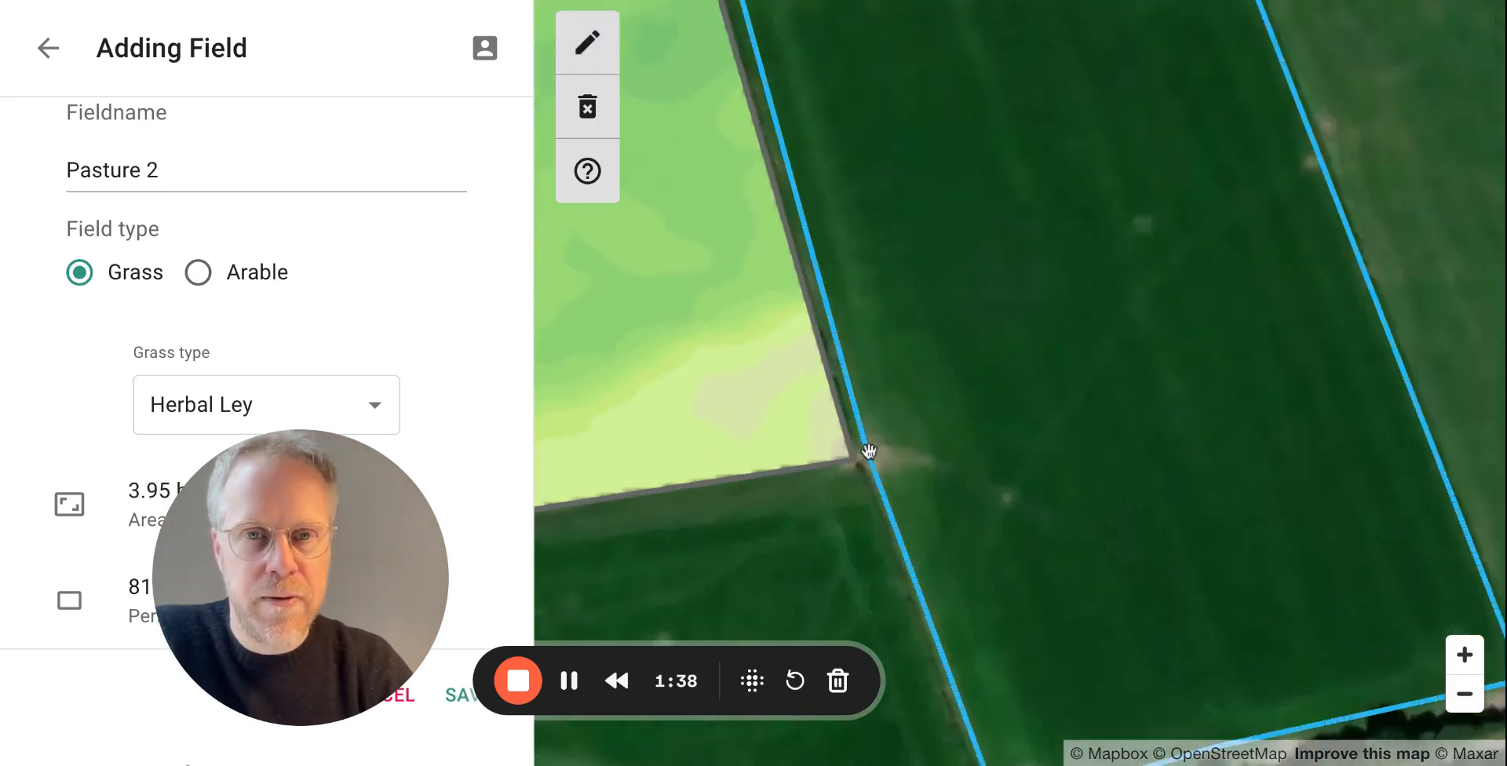
Step: Check the whole outline on the map and save the Pasture 2 field
{"action": "scroll", "coordinate": [1114, 424], "scroll_direction": "down", "scroll_amount": 3}
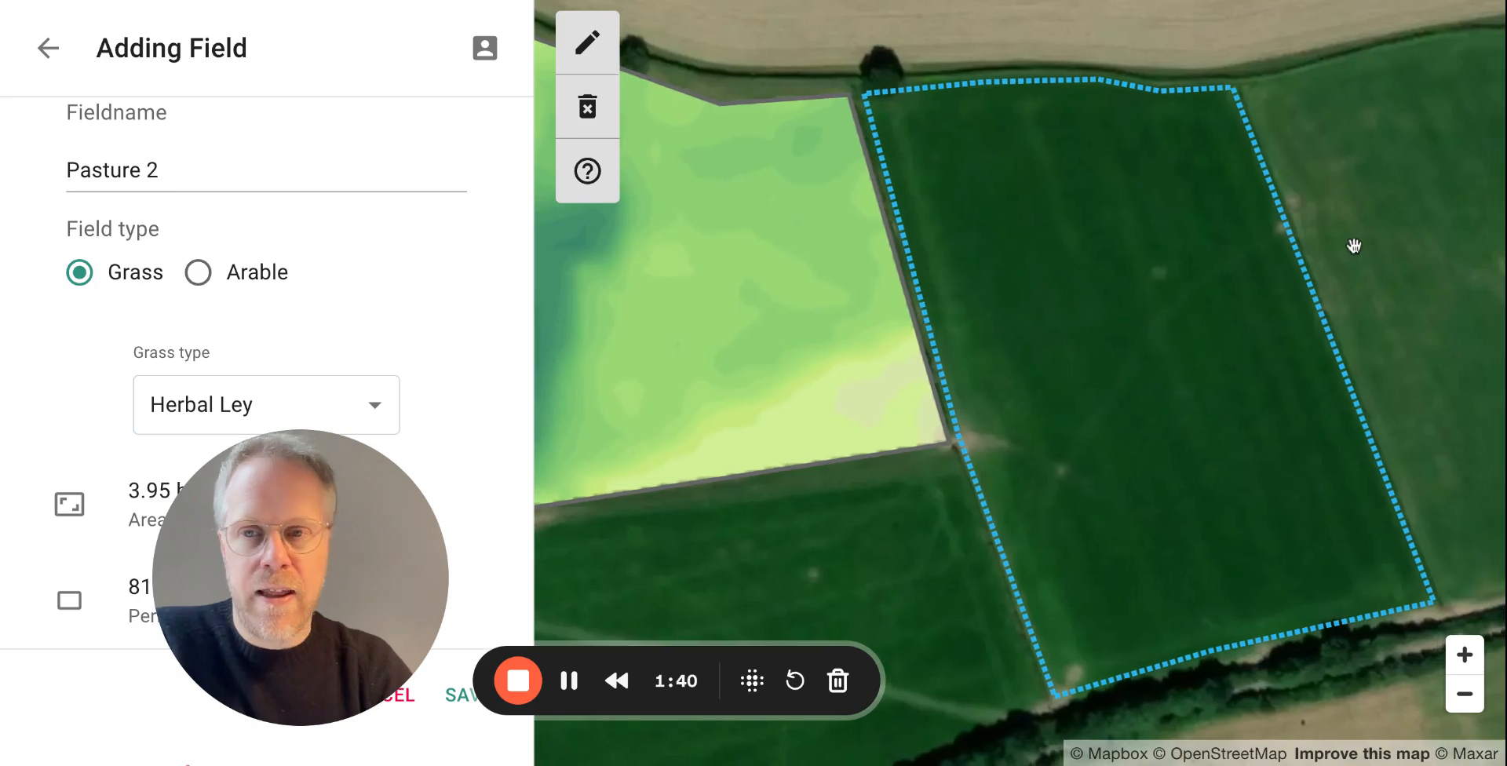
{"action": "left_click_drag", "start_coordinate": [1363, 246], "coordinate": [1274, 245]}
{"action": "left_click_drag", "start_coordinate": [615, 658], "coordinate": [1073, 667]}
{"action": "left_click", "coordinate": [473, 701]}
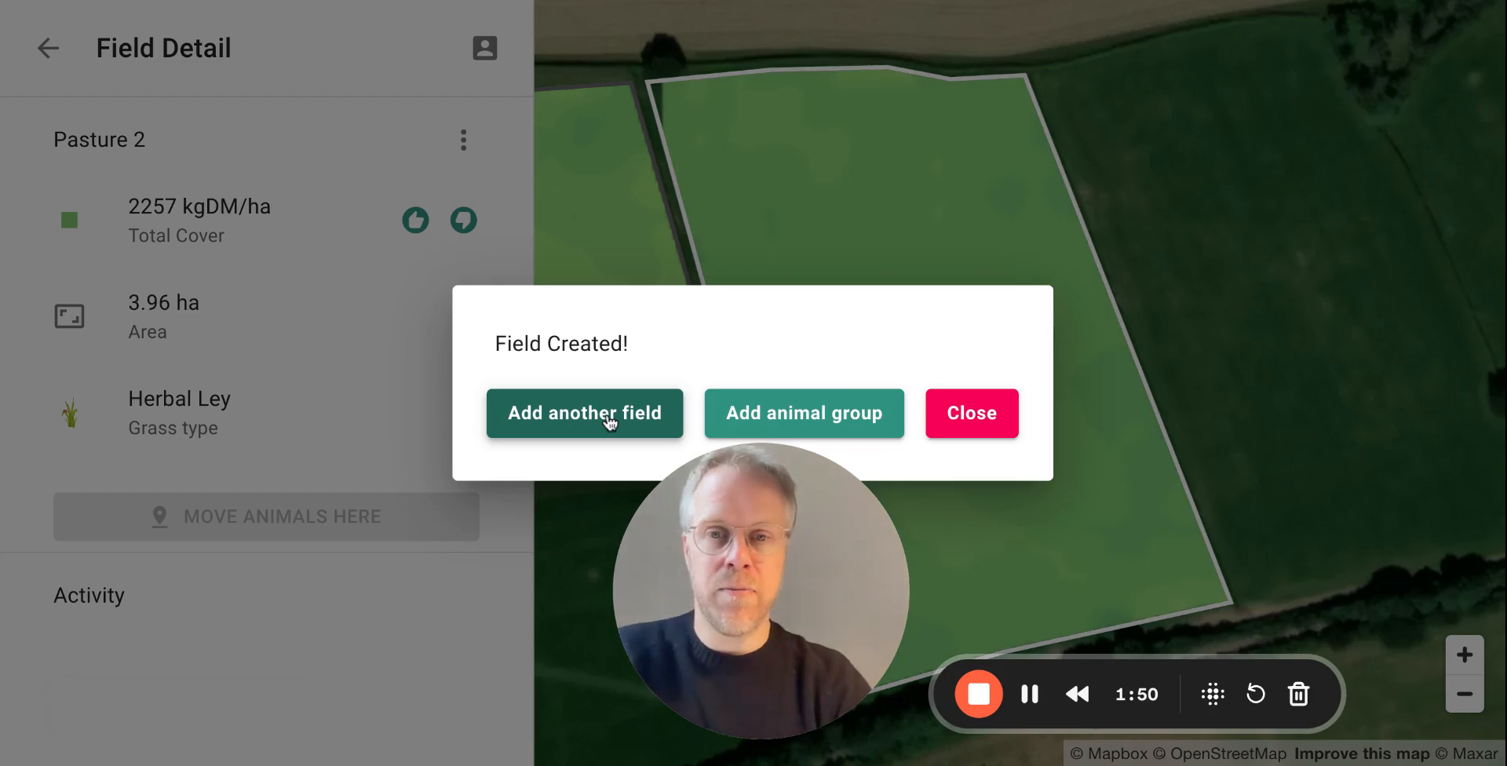
Step: Add another grass field named Pasture 3 and set its grass type to Rye Grass and Clover
{"action": "left_click", "coordinate": [594, 422]}
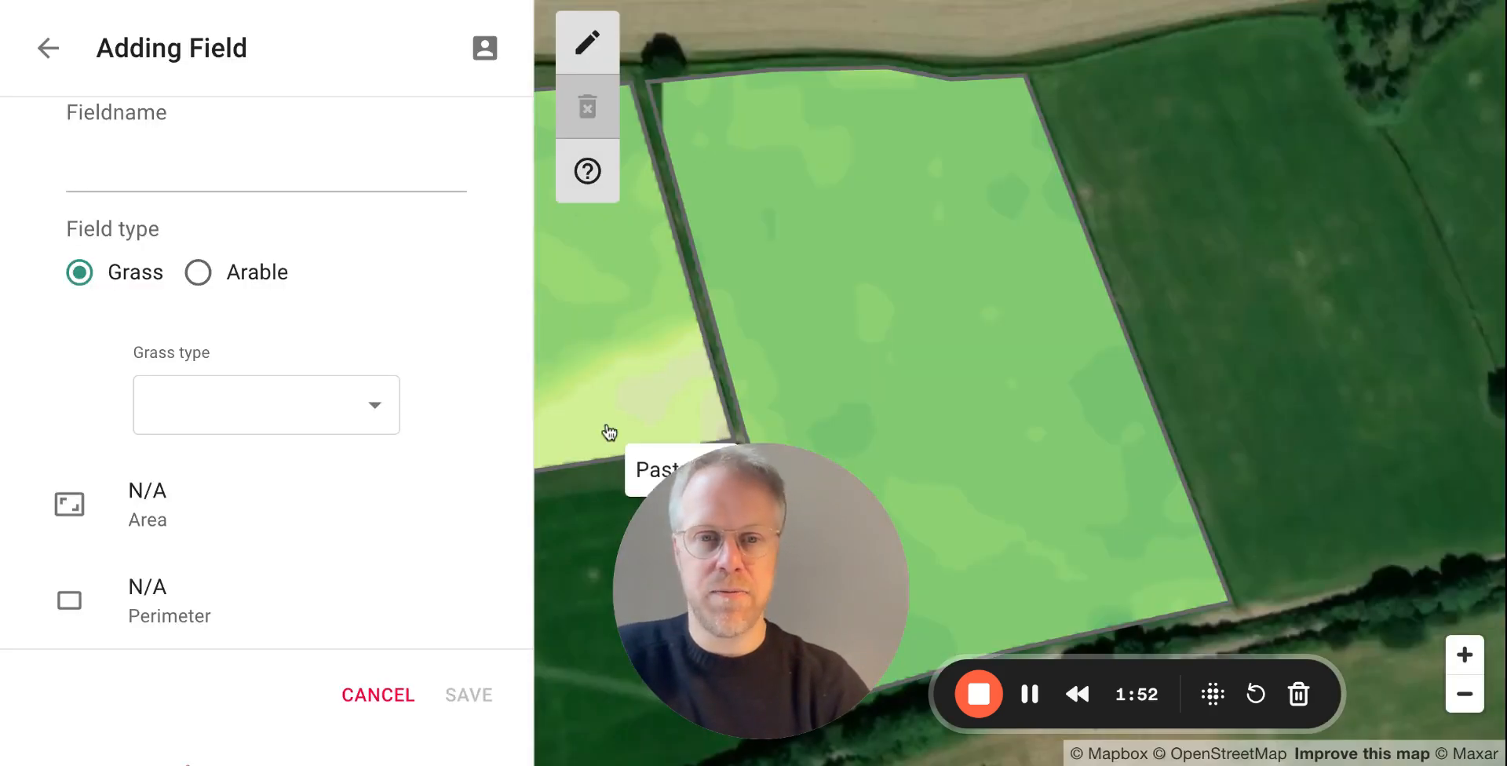
{"action": "left_click", "coordinate": [203, 177]}
{"action": "type", "text": "Pasture 3"}
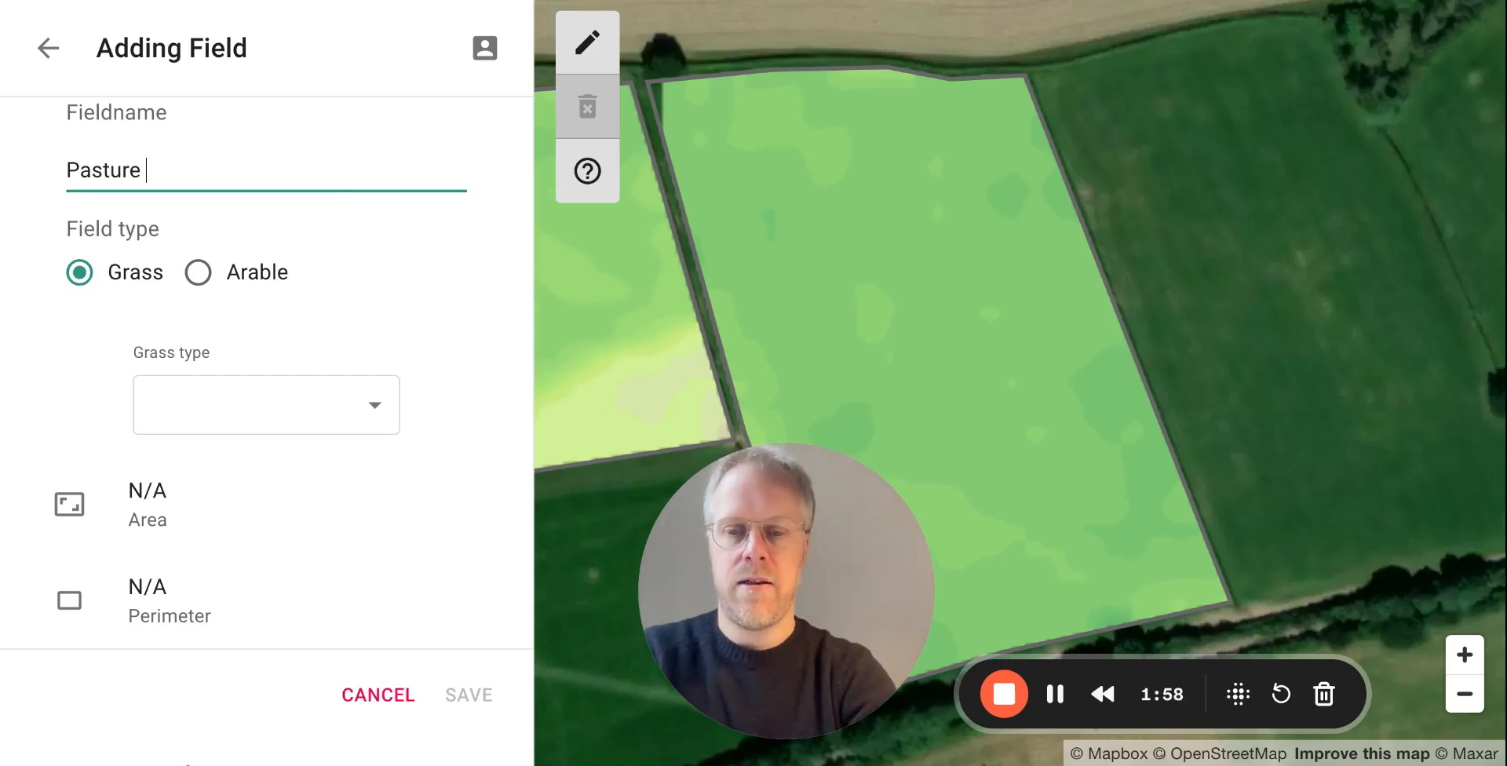
{"action": "left_click", "coordinate": [374, 412]}
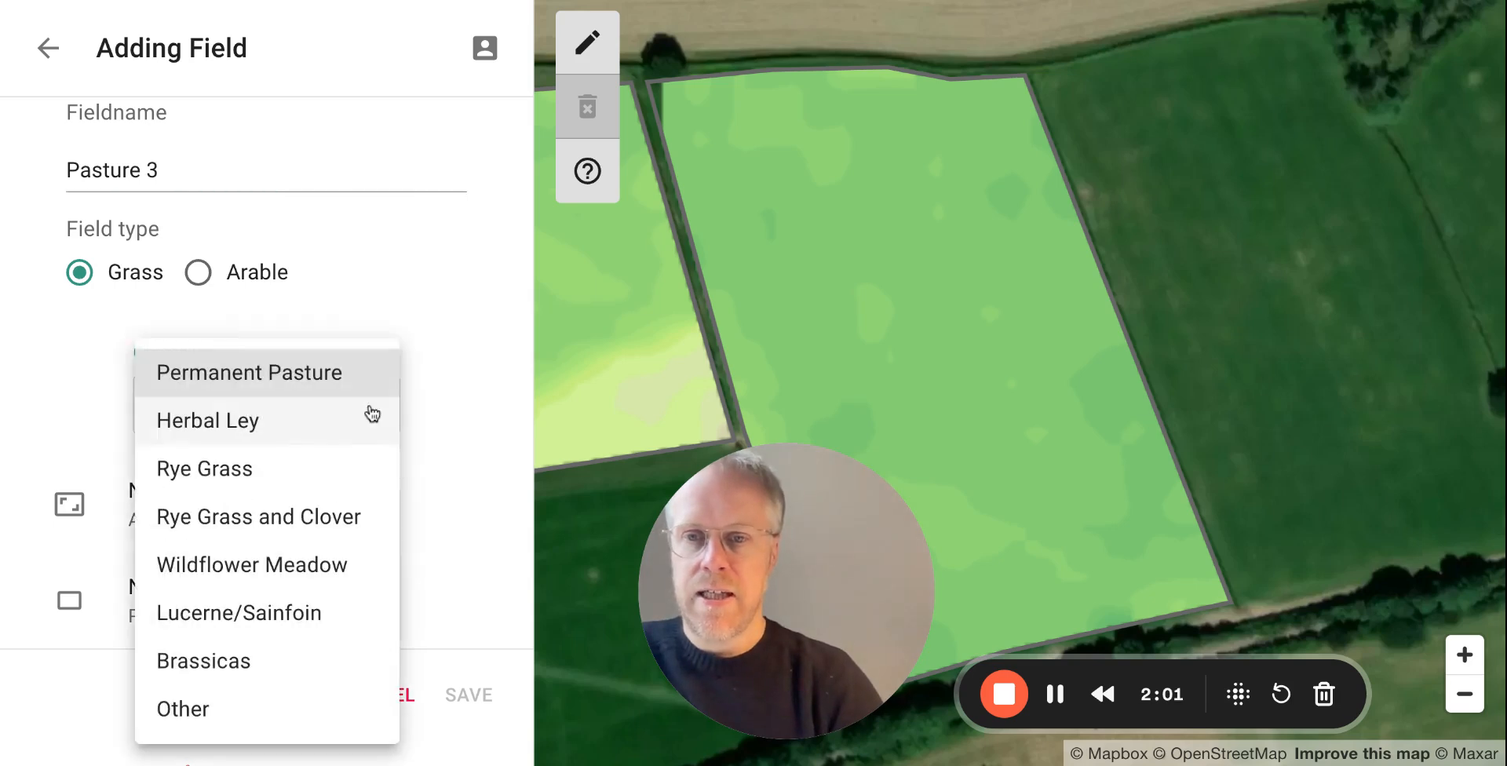
{"action": "left_click", "coordinate": [336, 513]}
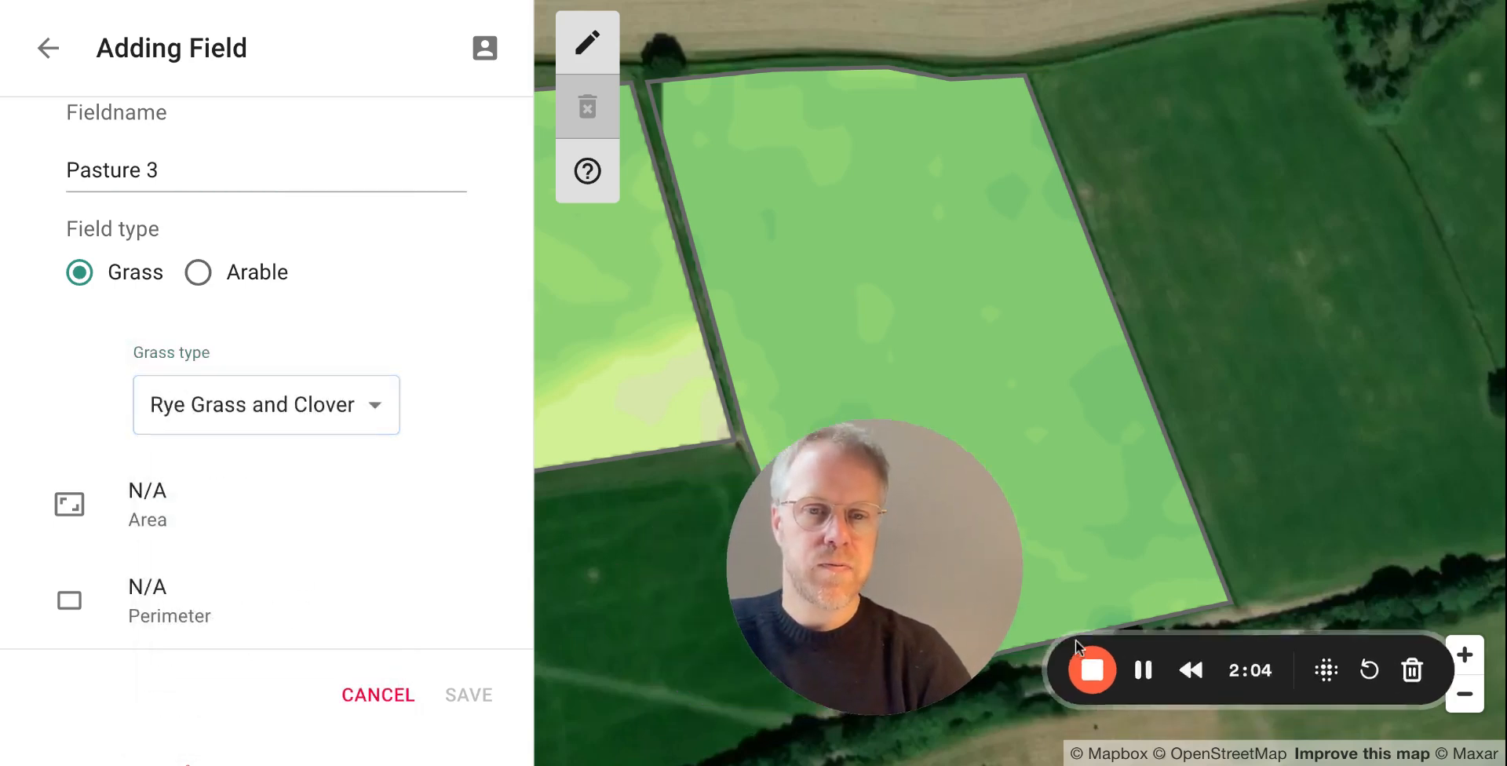
Step: Draw the boundary of Pasture 3, about 1.70 ha, between Pasture 1's southern edge and the track crossing the dark green field, and save it
{"action": "mouse_move", "coordinate": [767, 572]}
{"action": "left_mouse_down"}
{"action": "mouse_move", "coordinate": [1082, 355]}
{"action": "mouse_move", "coordinate": [1201, 202]}
{"action": "mouse_move", "coordinate": [1204, 219]}
{"action": "left_mouse_up"}
{"action": "left_click", "coordinate": [594, 44]}
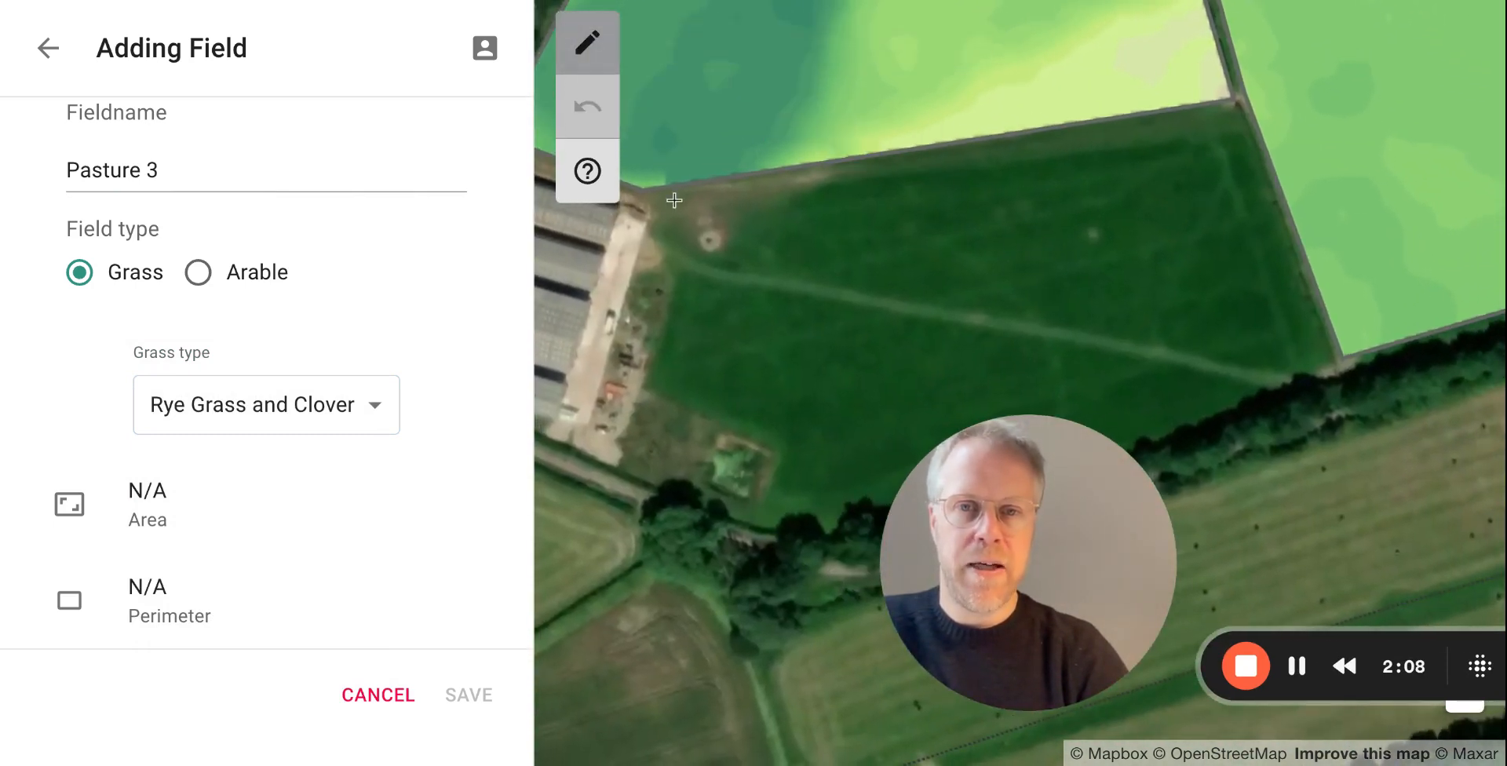
{"action": "left_click", "coordinate": [660, 199]}
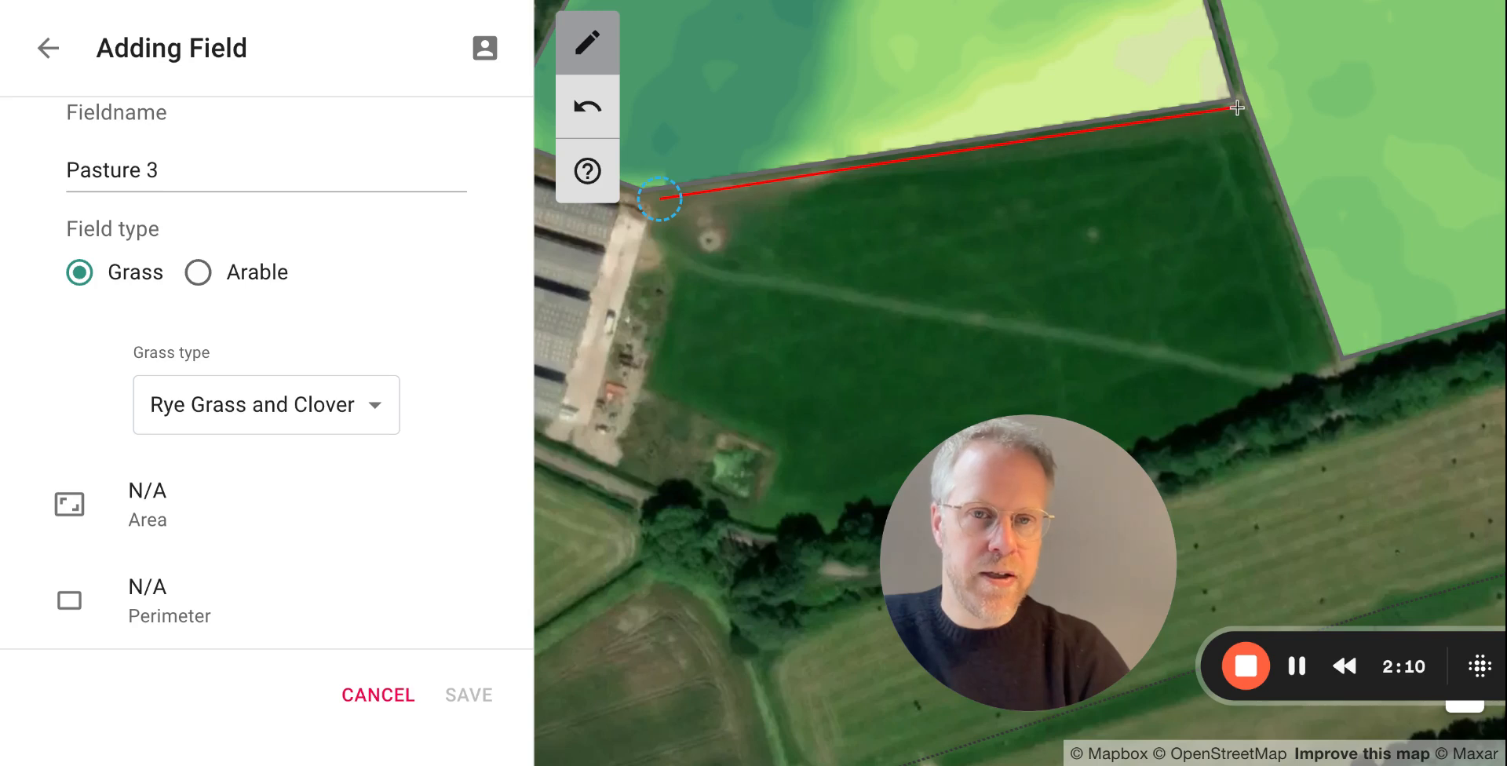
{"action": "double_click", "coordinate": [1339, 363]}
{"action": "left_click", "coordinate": [1125, 337]}
{"action": "left_click", "coordinate": [886, 296]}
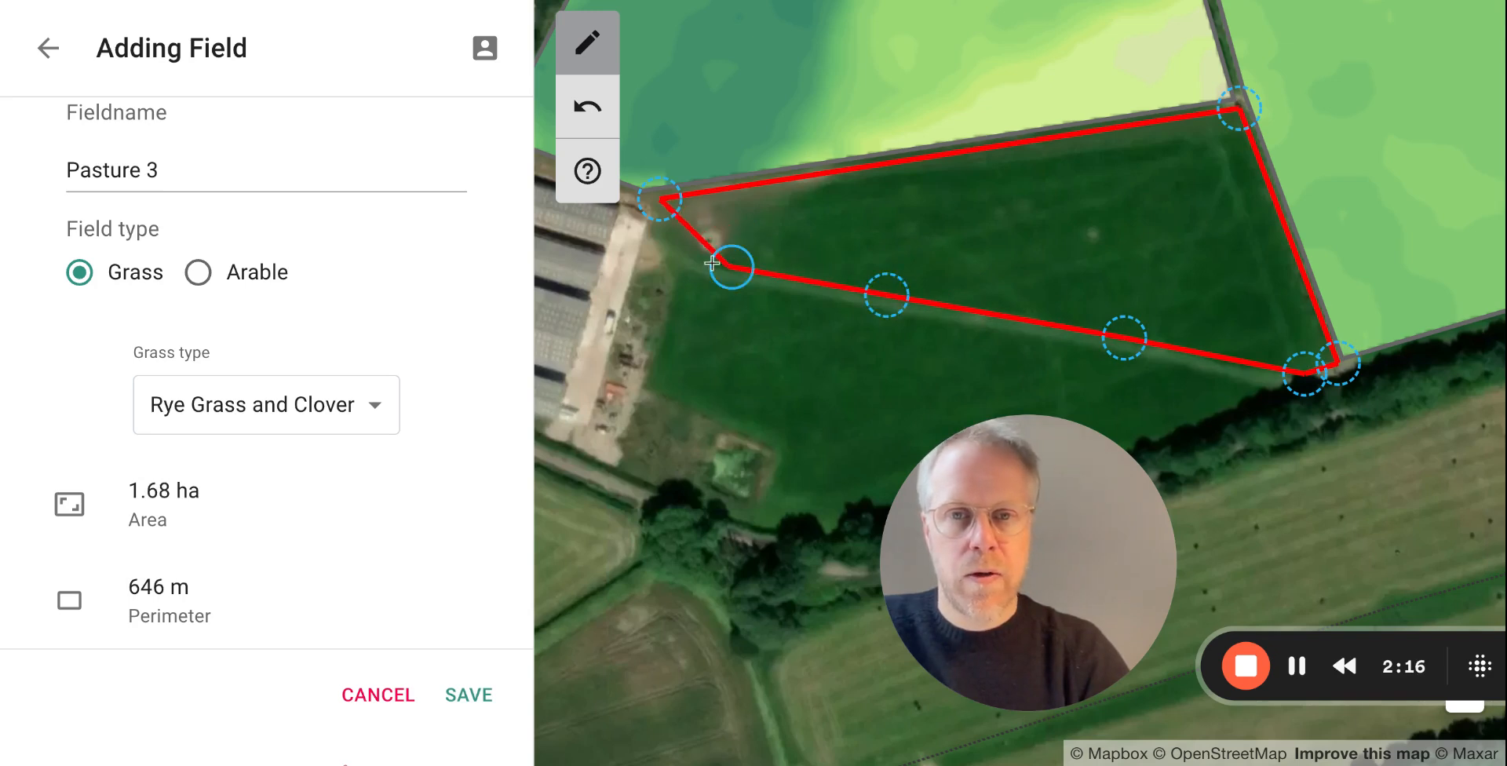
{"action": "double_click", "coordinate": [672, 246]}
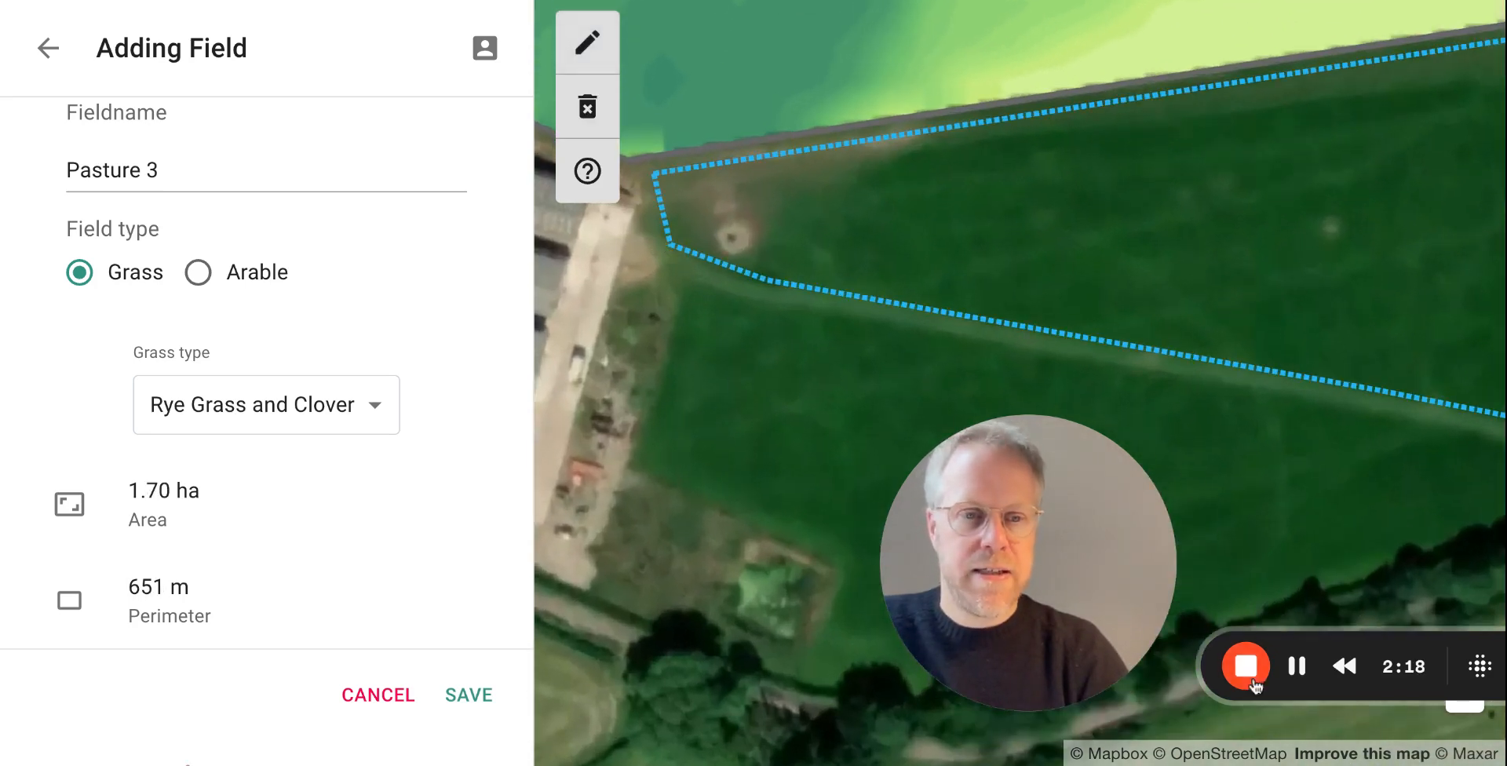
{"action": "left_click", "coordinate": [471, 701]}
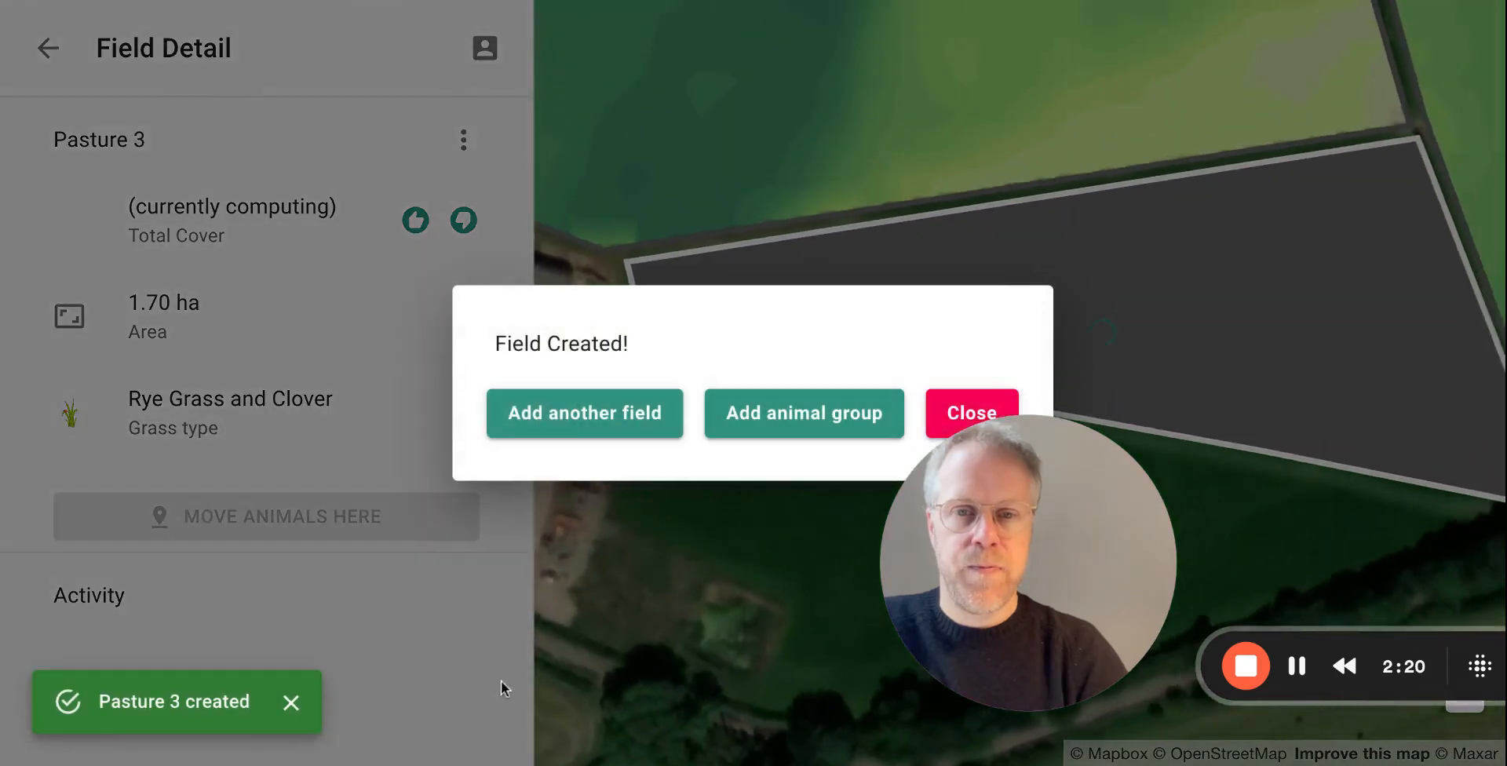
Step: Add another field named Feed, set its field type to Arable and its crop type to Wheat
{"action": "left_click", "coordinate": [620, 433]}
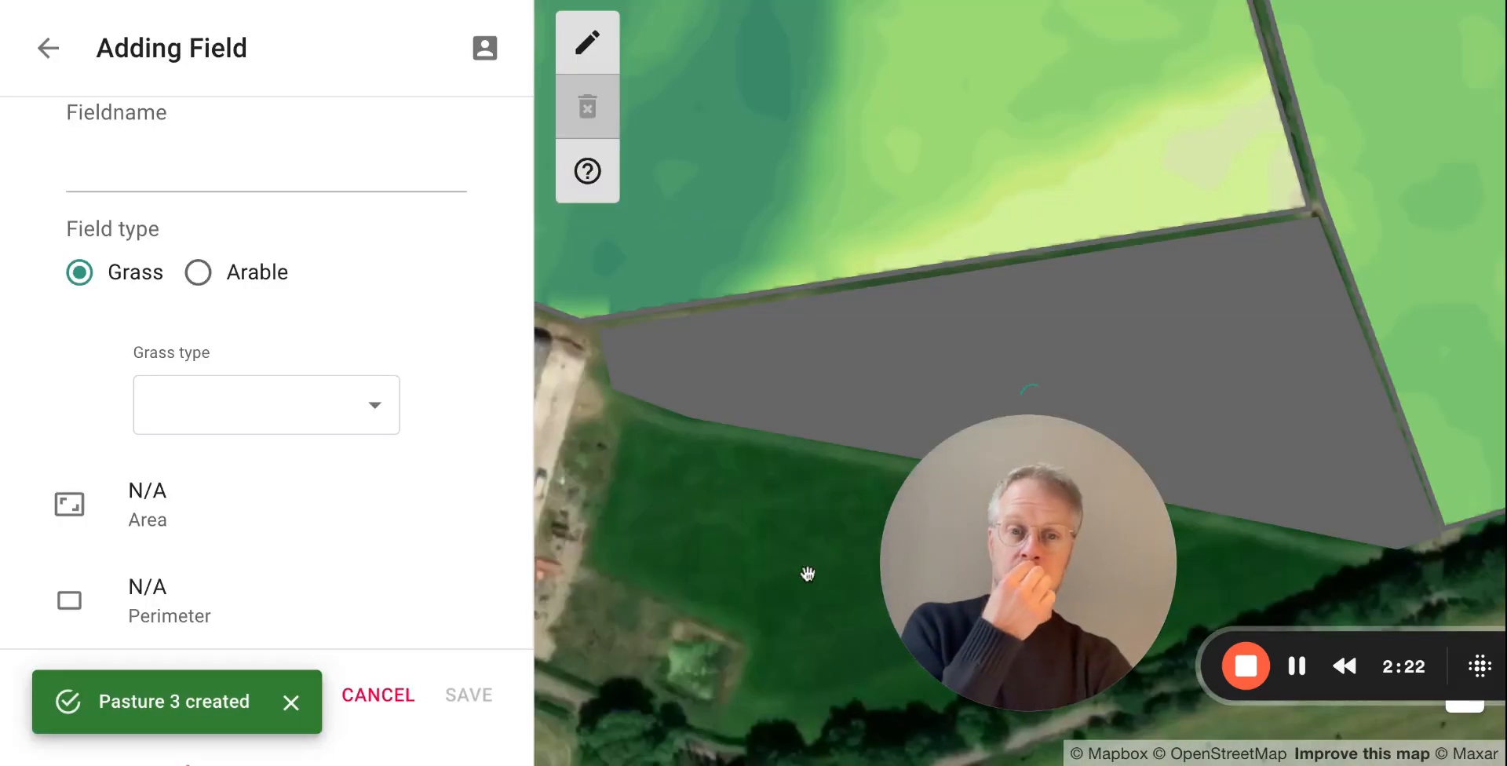
{"action": "left_click_drag", "start_coordinate": [800, 549], "coordinate": [864, 202]}
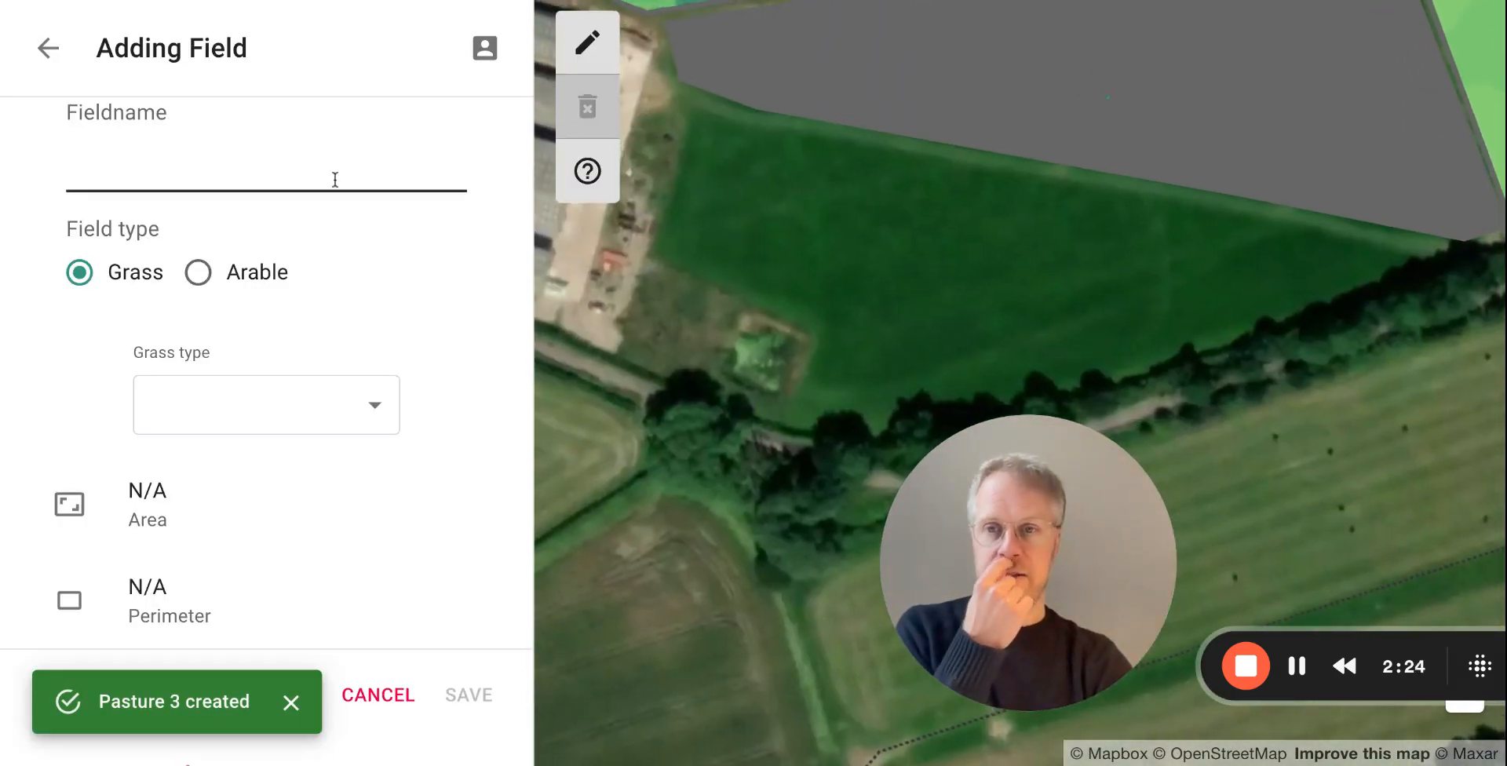
{"action": "left_click", "coordinate": [192, 183]}
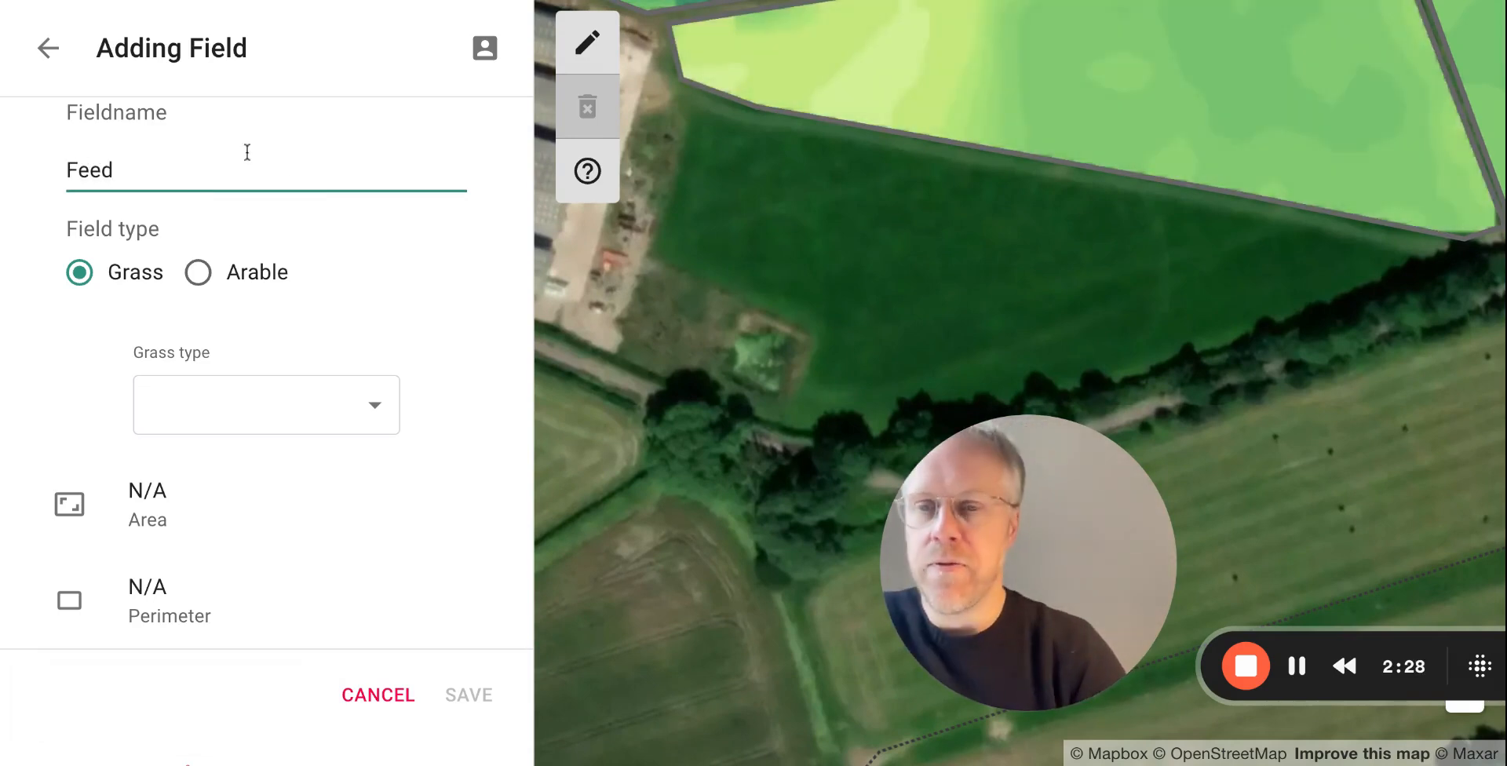
{"action": "left_click", "coordinate": [198, 274]}
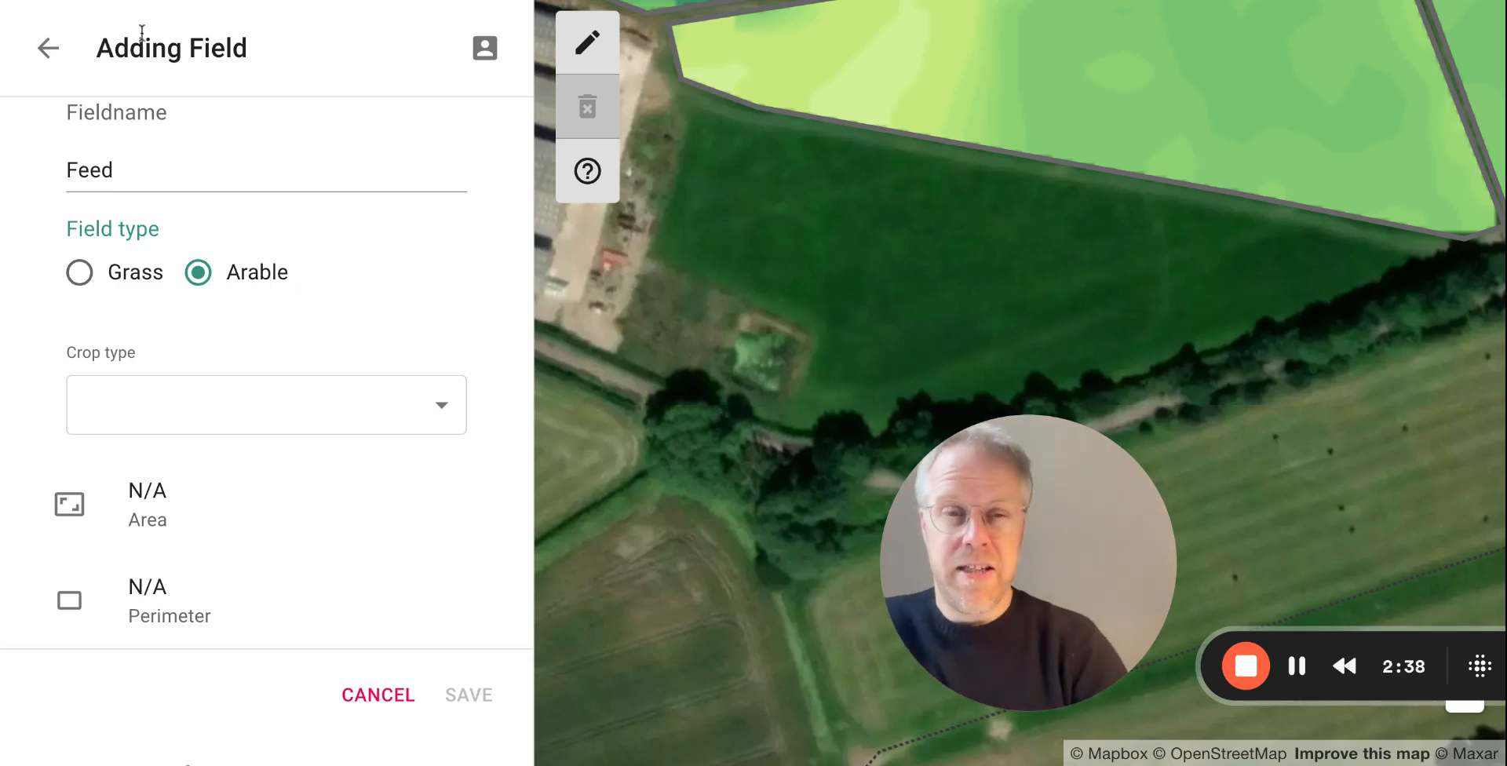
{"action": "left_click", "coordinate": [420, 407]}
{"action": "left_click", "coordinate": [353, 365]}
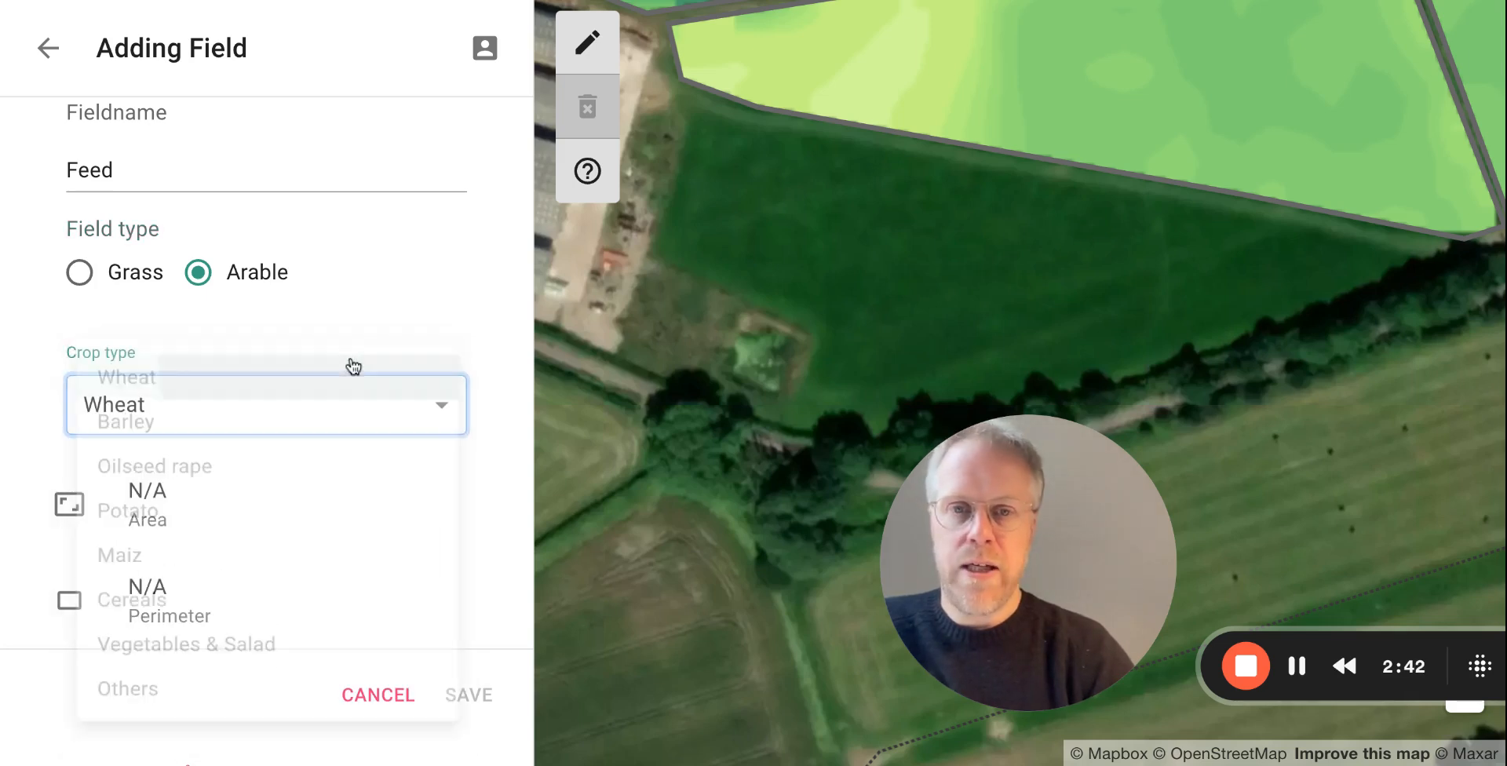
Step: Draw the boundary of Feed, about 1.35 ha, around the rest of the dark green field south of Pasture 3, and save the field
{"action": "left_click", "coordinate": [589, 42]}
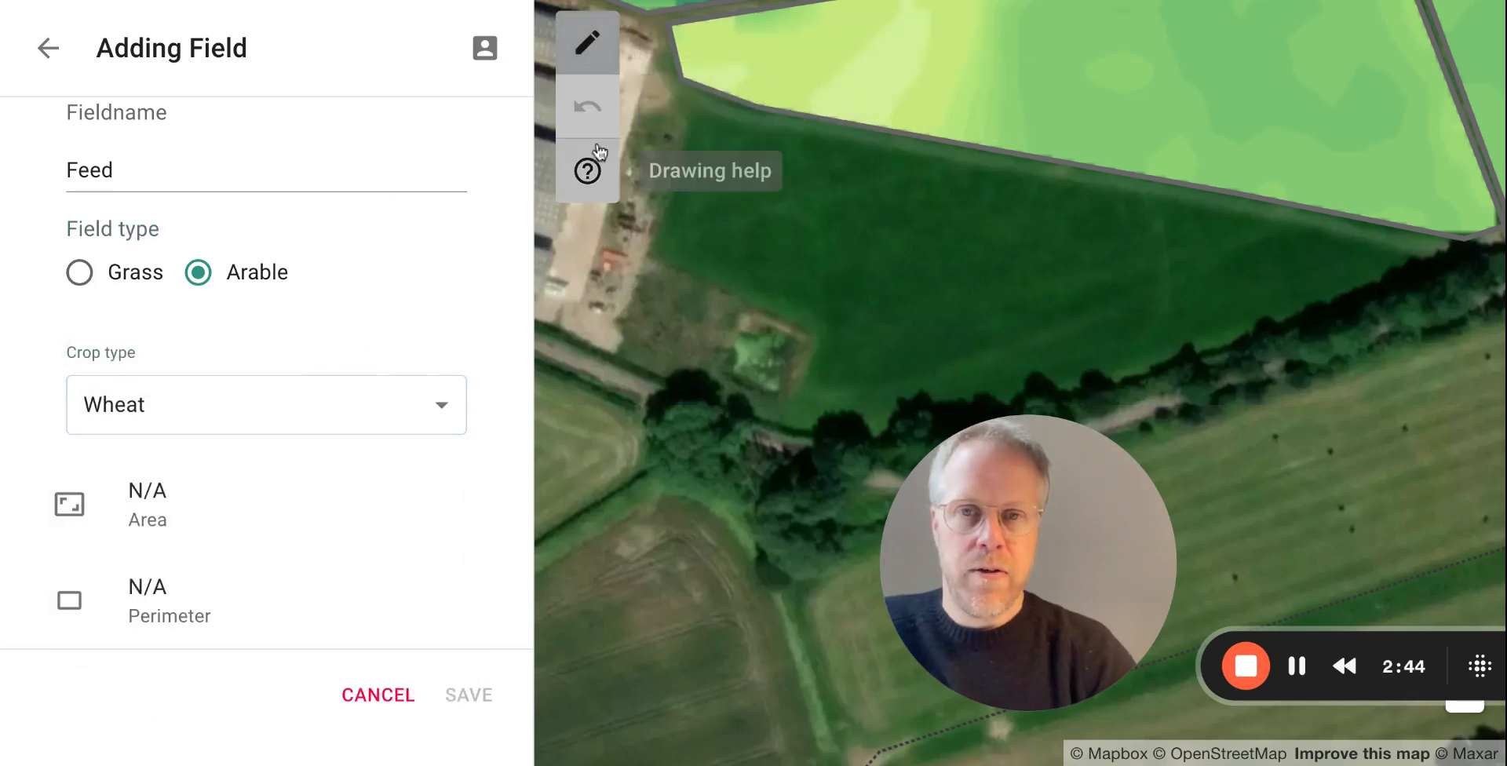
{"action": "left_click", "coordinate": [651, 251]}
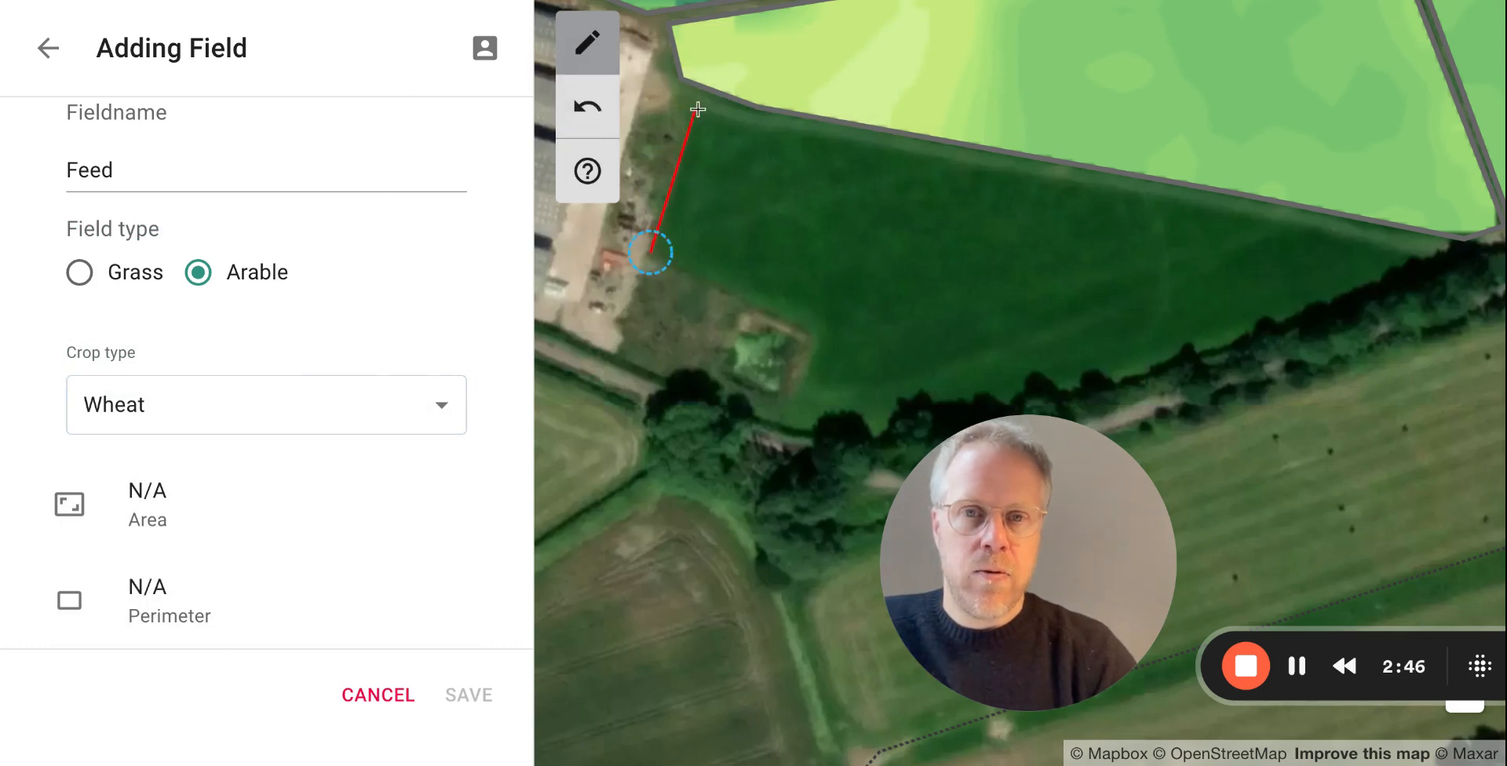
{"action": "left_click", "coordinate": [749, 125]}
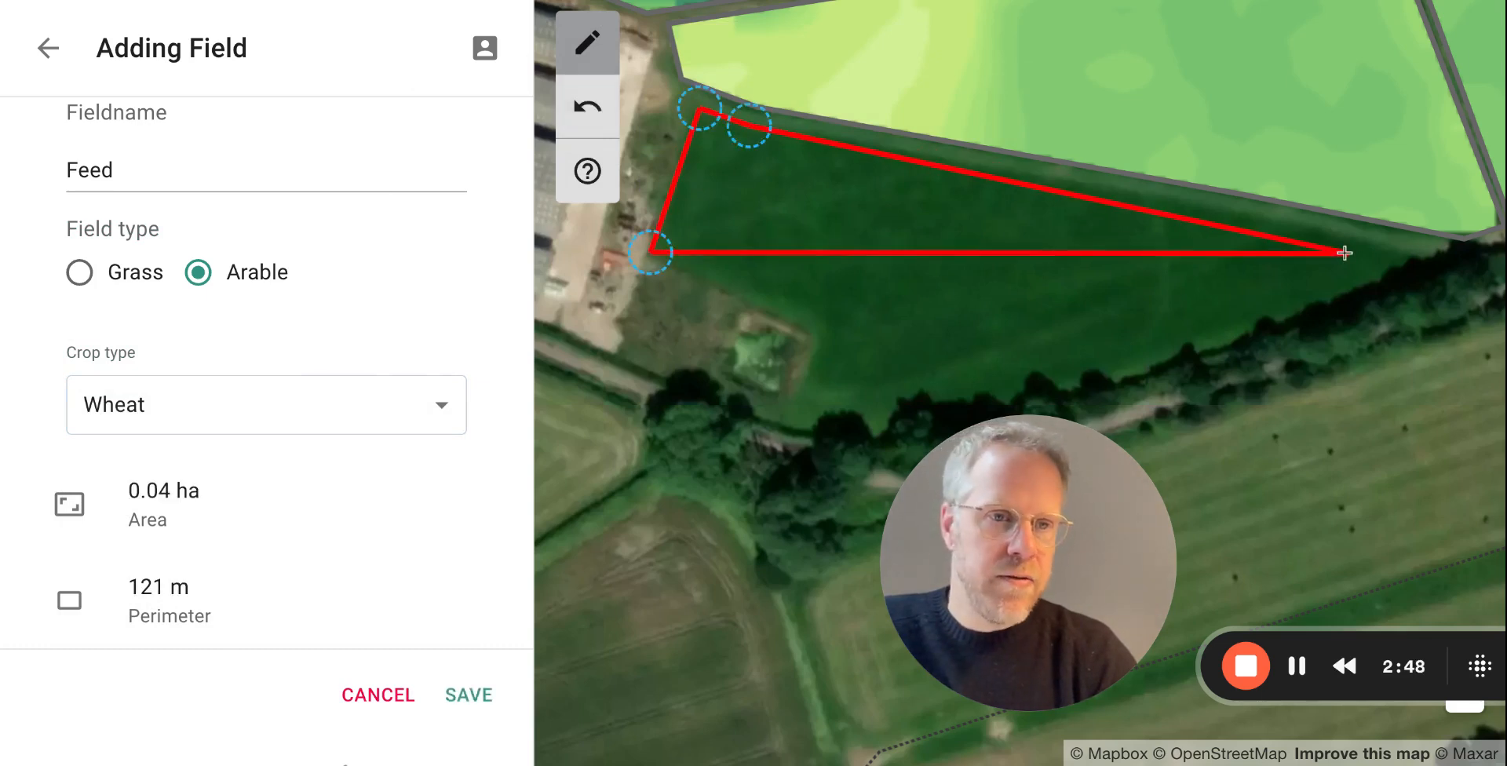
{"action": "left_click", "coordinate": [1086, 185]}
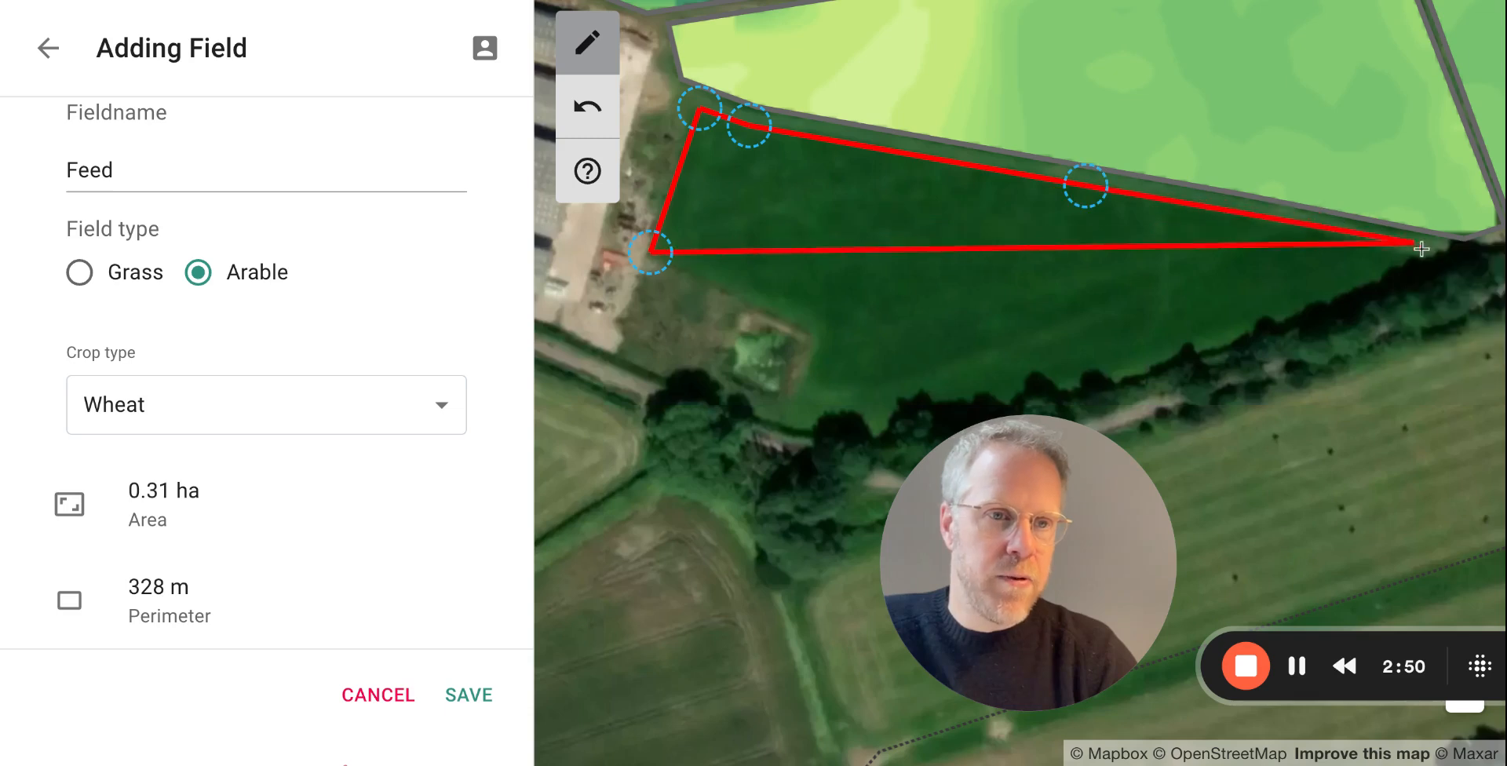
{"action": "left_click", "coordinate": [1431, 255]}
{"action": "left_click", "coordinate": [1116, 379]}
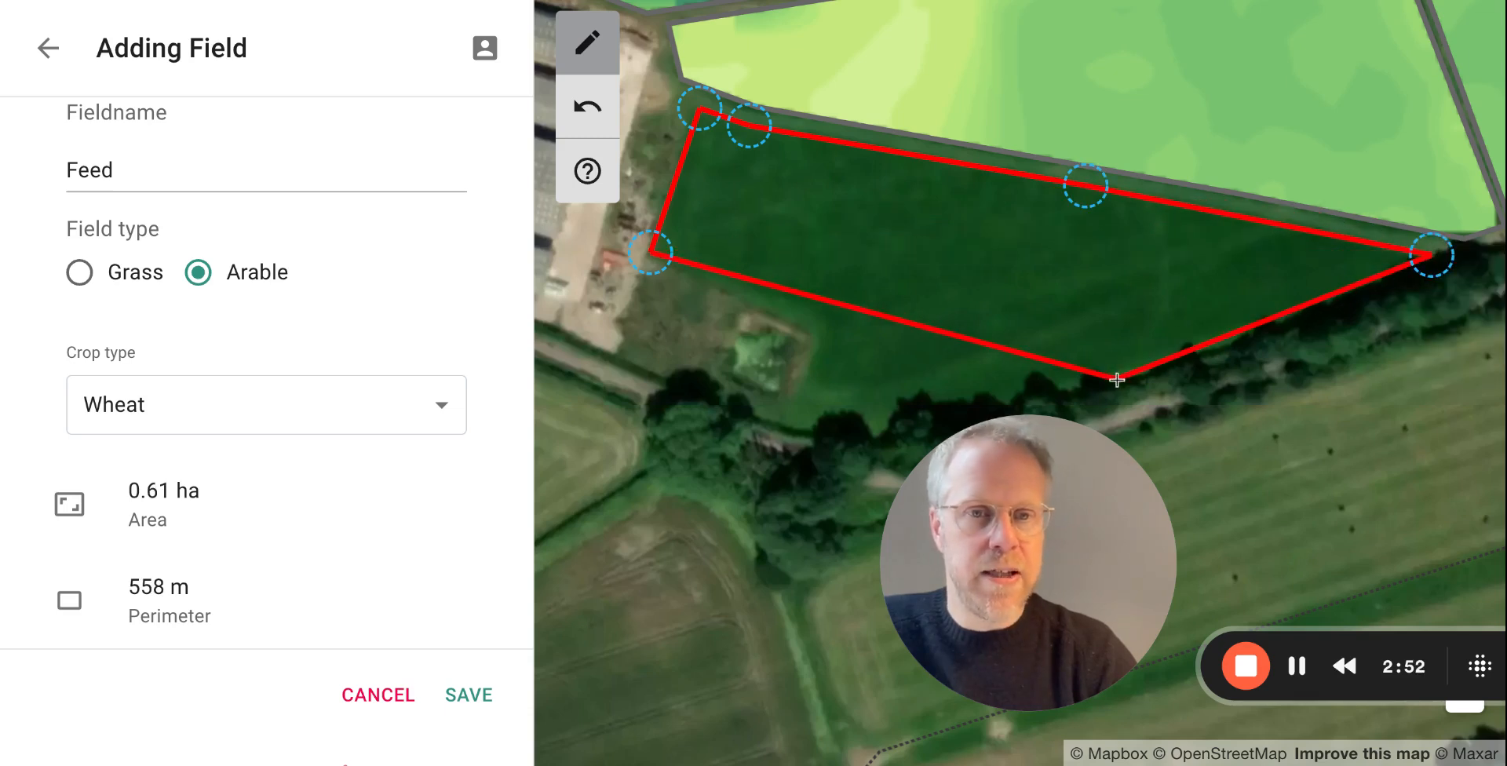
{"action": "left_click", "coordinate": [811, 424]}
{"action": "double_click", "coordinate": [845, 321]}
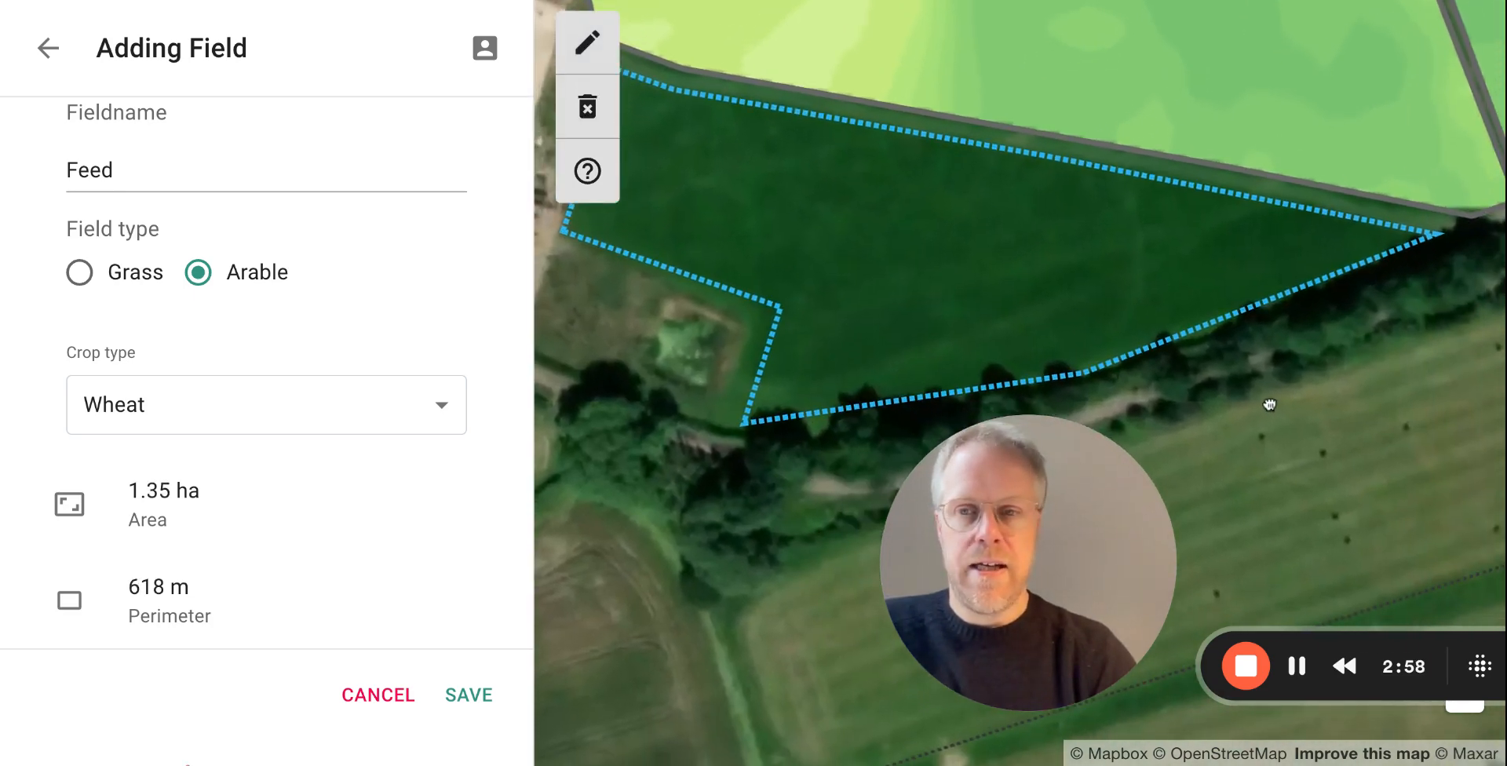
{"action": "left_click", "coordinate": [471, 696]}
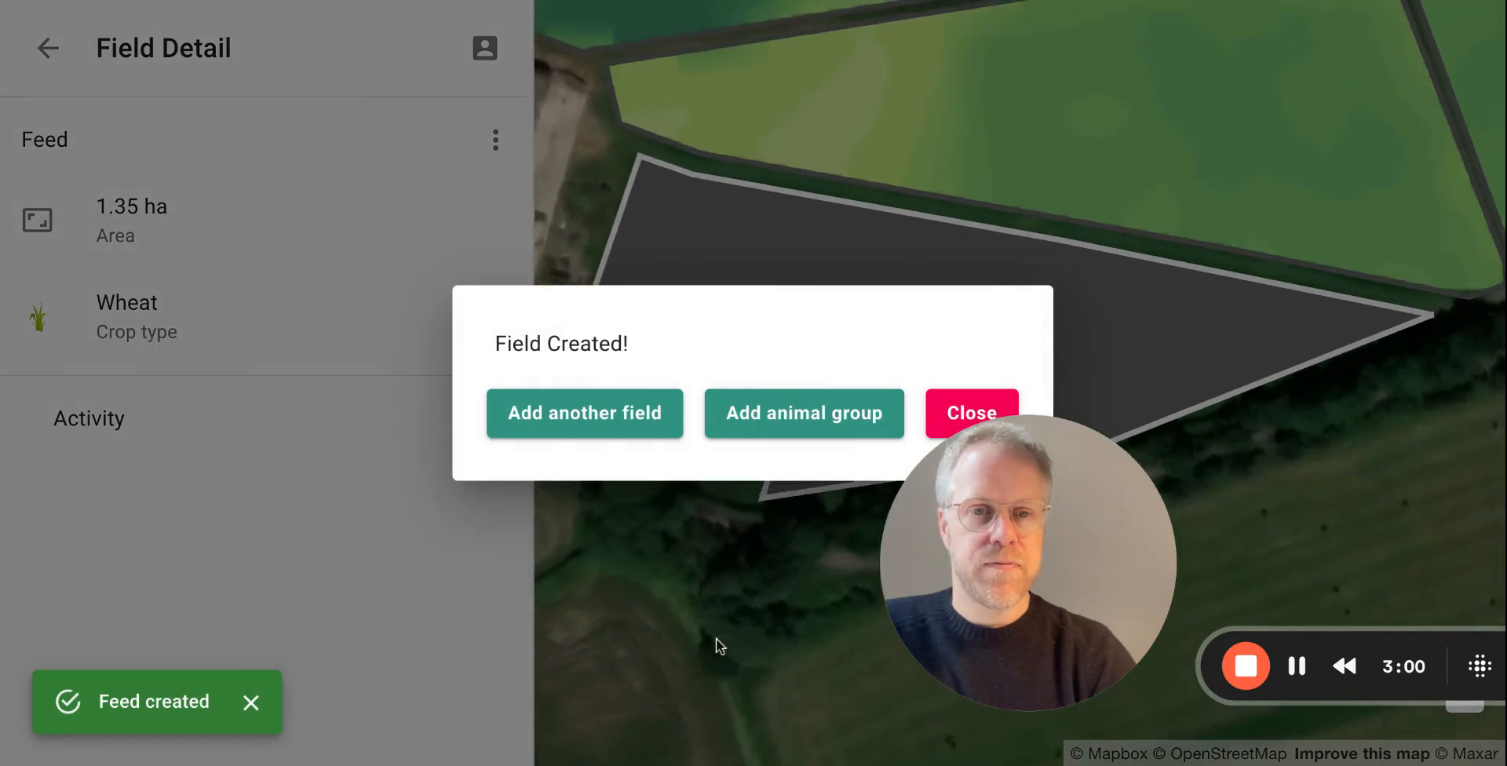
{"action": "left_click", "coordinate": [957, 413]}
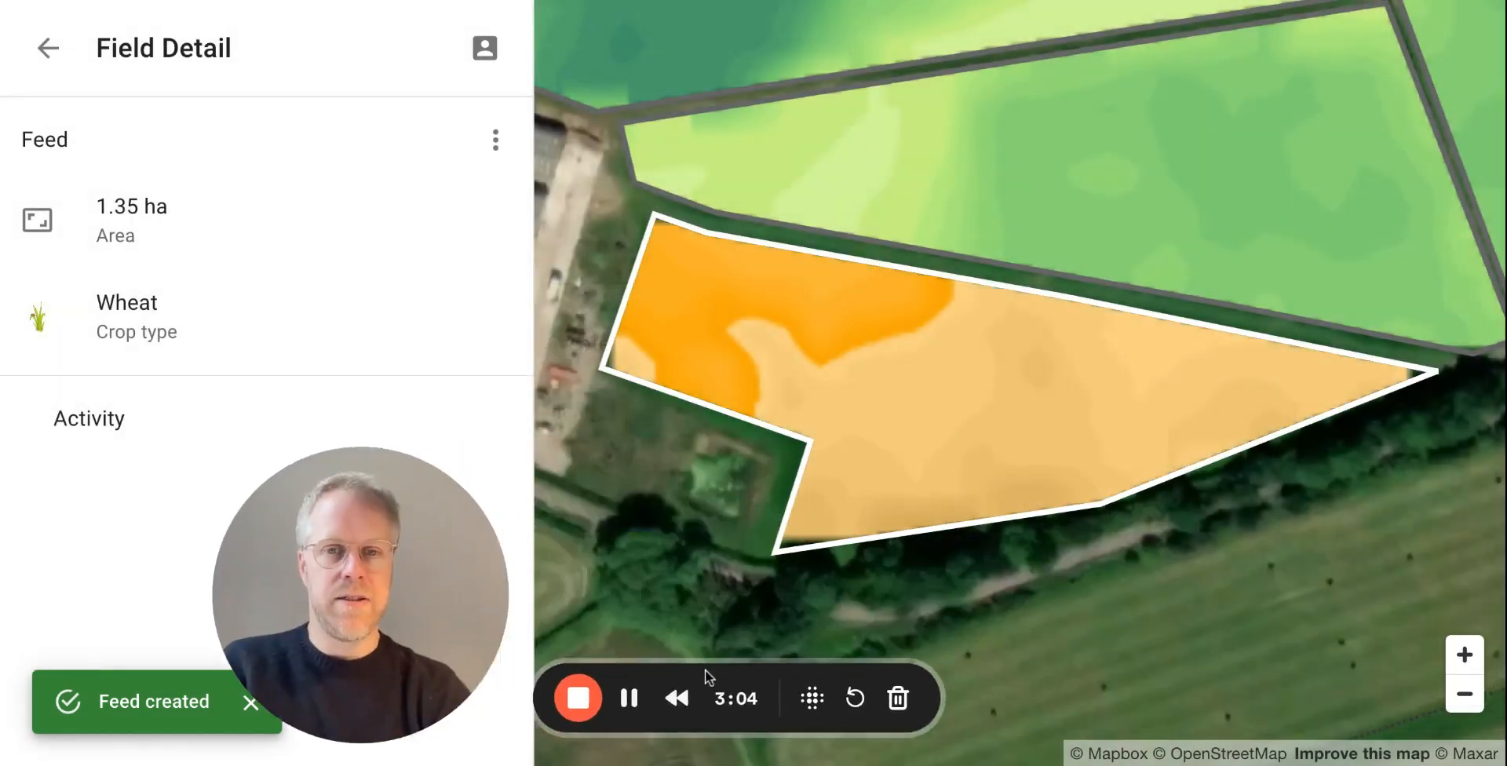
Step: Review the mapped fields together on the satellite map and in the Hammerton Farm overview
{"action": "scroll", "coordinate": [1099, 388], "scroll_direction": "down", "scroll_amount": 3}
{"action": "left_click_drag", "start_coordinate": [1333, 410], "coordinate": [1151, 593]}
{"action": "scroll", "coordinate": [1184, 532], "scroll_direction": "down", "scroll_amount": 2}
{"action": "left_click_drag", "start_coordinate": [1420, 44], "coordinate": [1412, 74]}
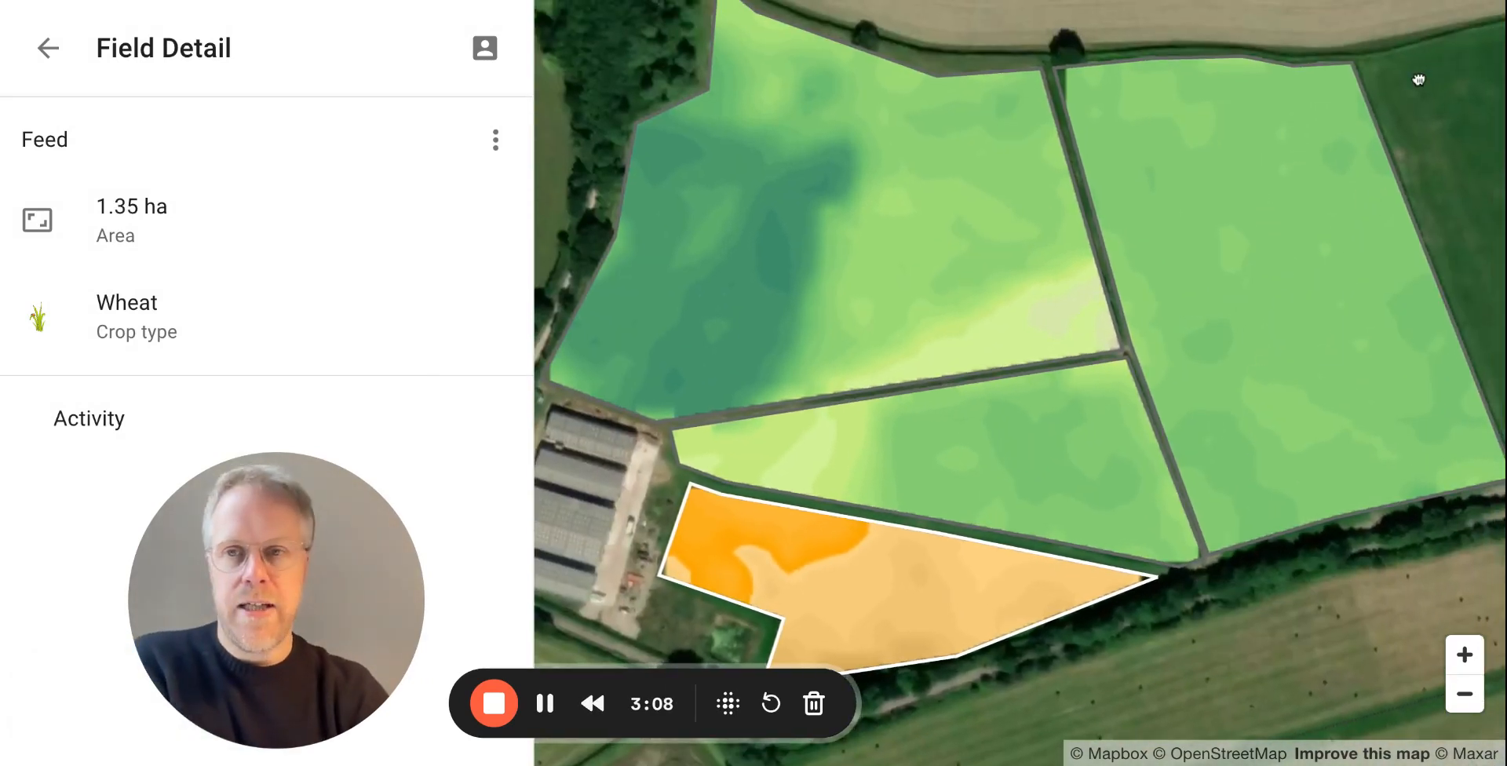
{"action": "left_click", "coordinate": [48, 47]}
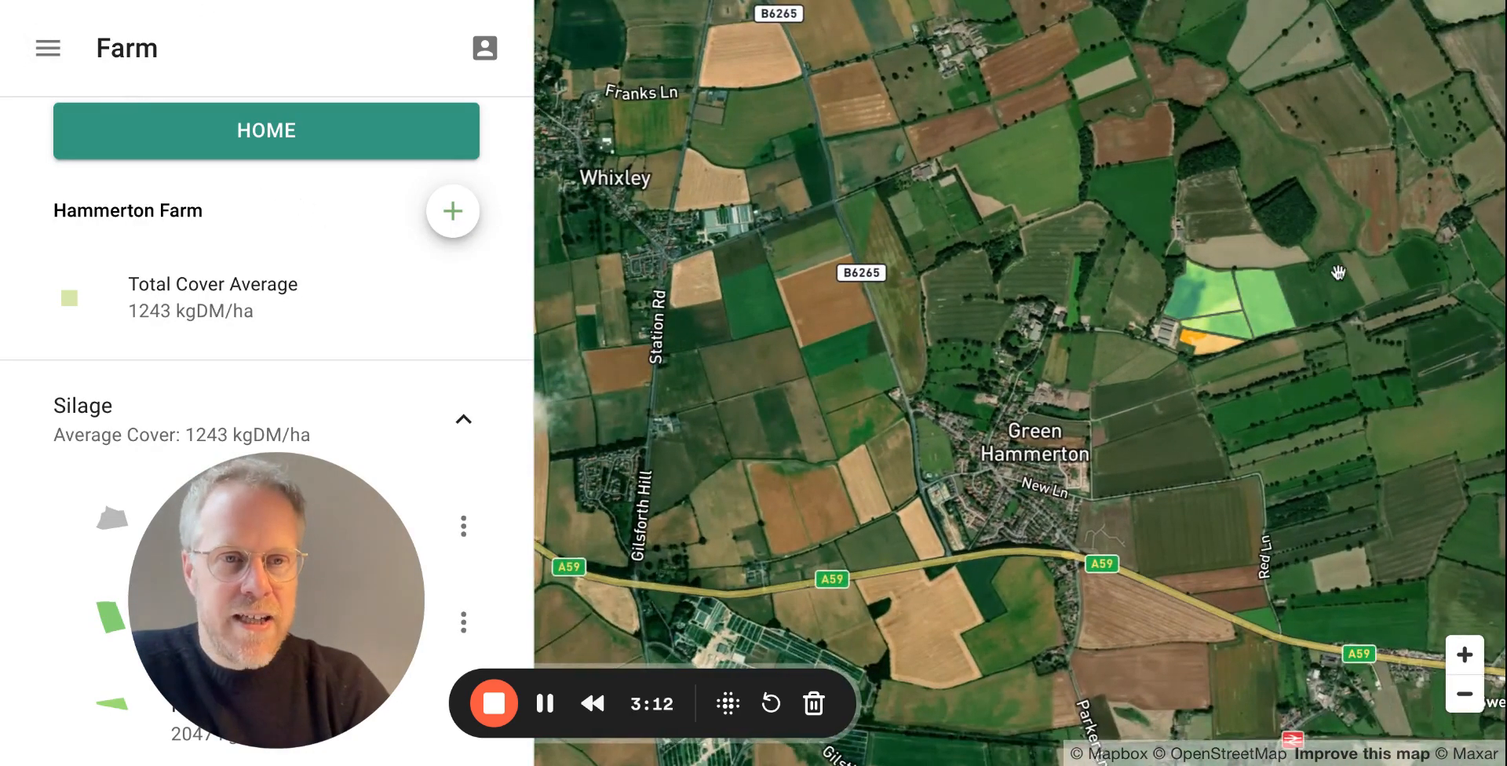
{"action": "scroll", "coordinate": [1335, 273], "scroll_direction": "up", "scroll_amount": 3}
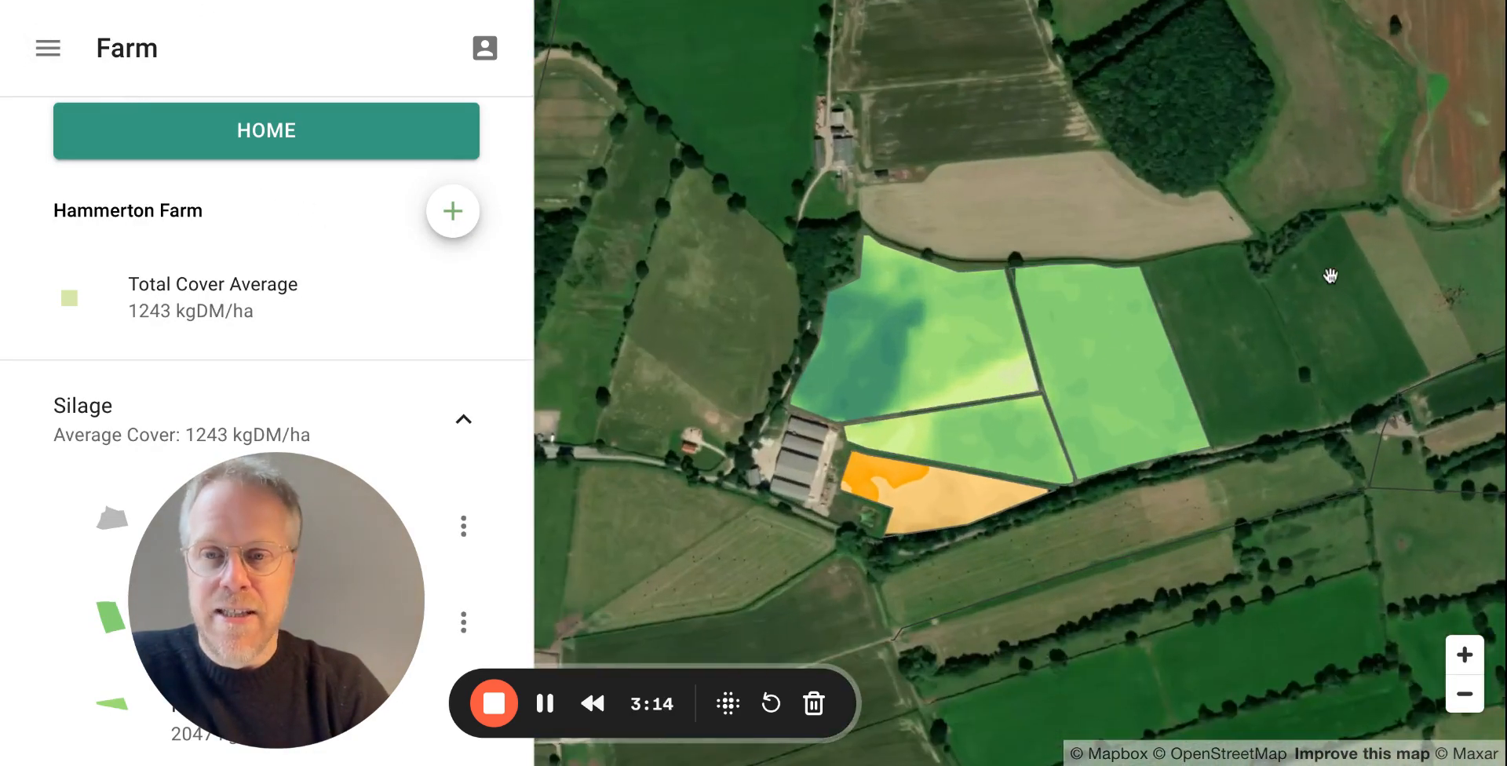
{"action": "left_click_drag", "start_coordinate": [573, 677], "coordinate": [945, 688]}
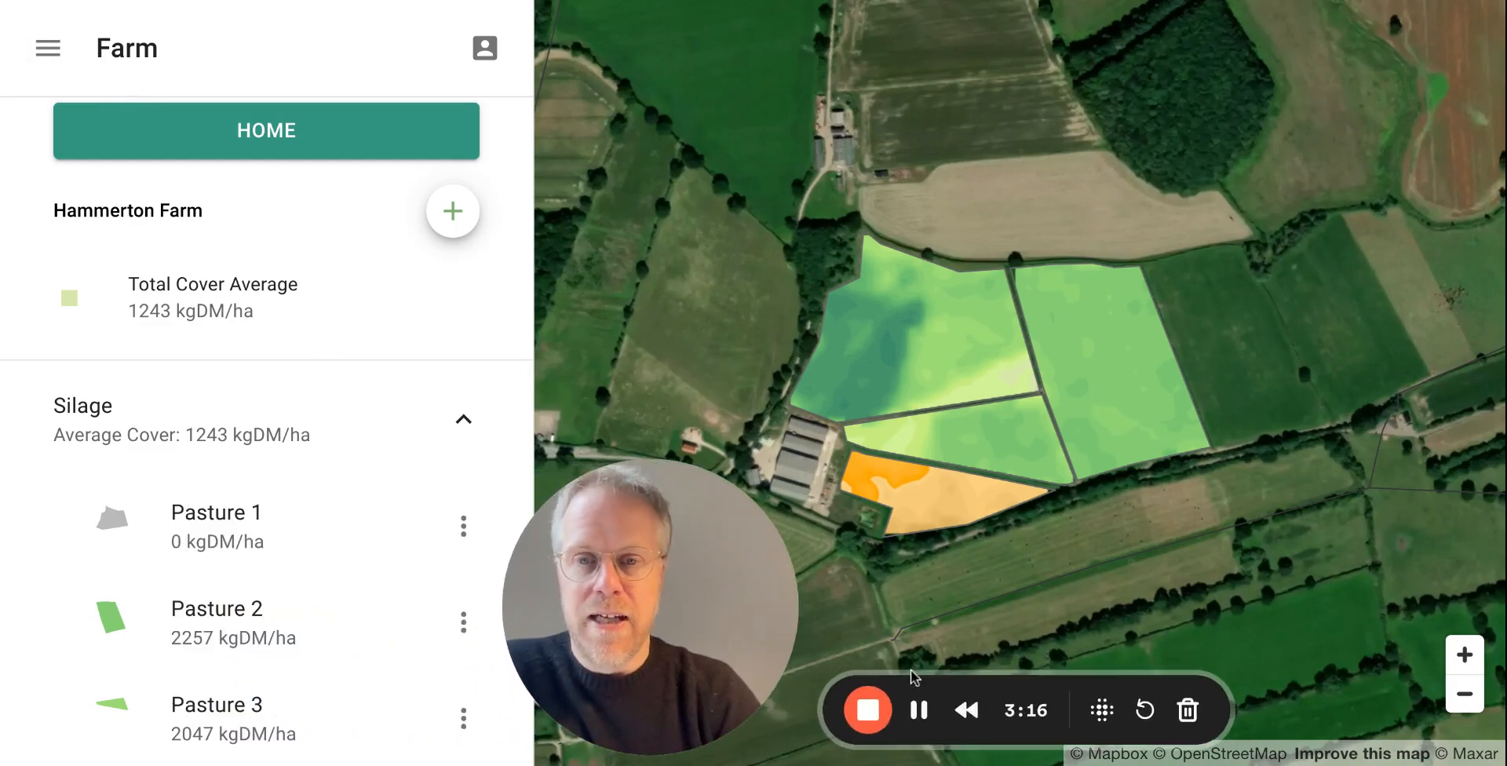
Step: Add an animal group to Hammerton Farm and name it Cow Group 1
{"action": "left_click", "coordinate": [453, 212]}
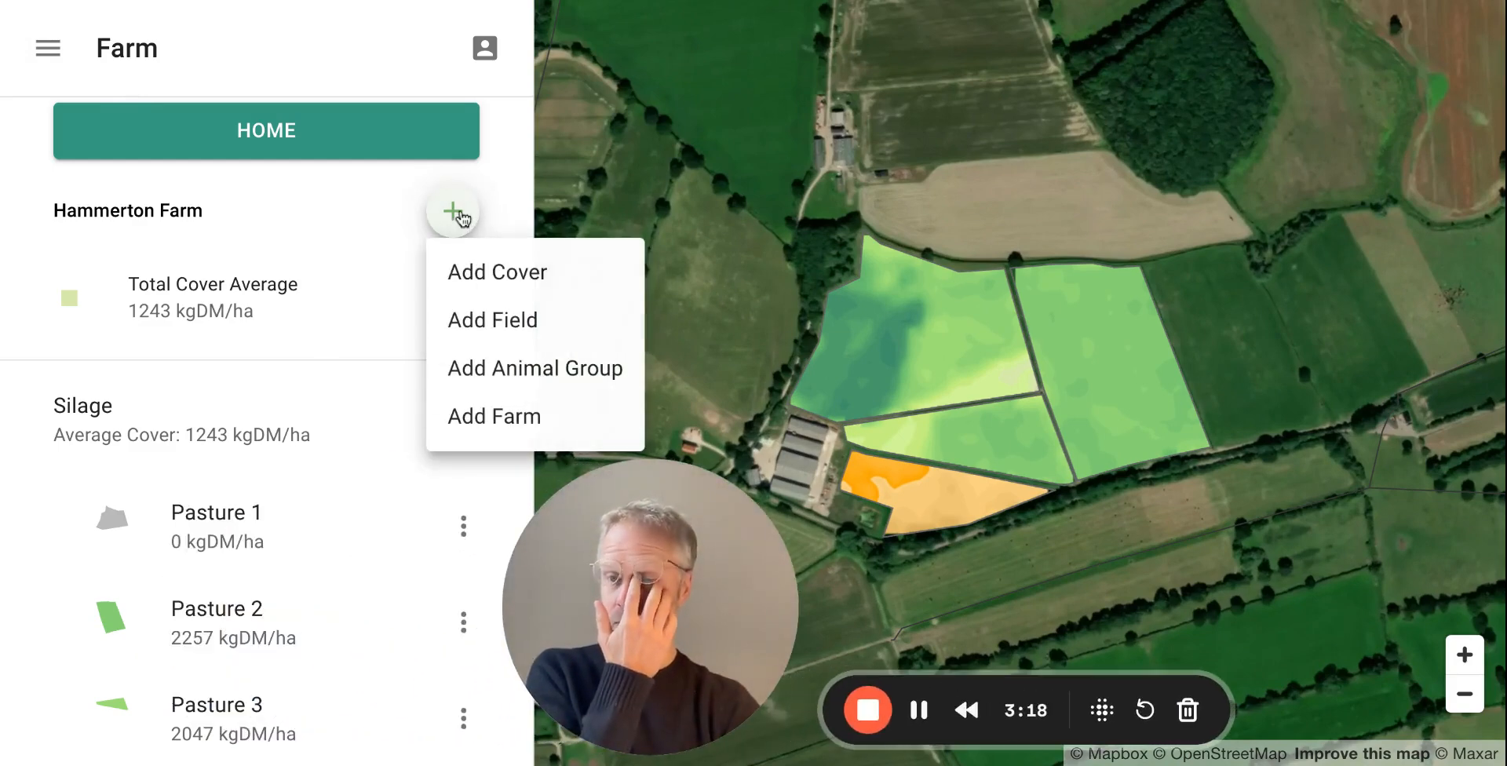
{"action": "left_click", "coordinate": [531, 378]}
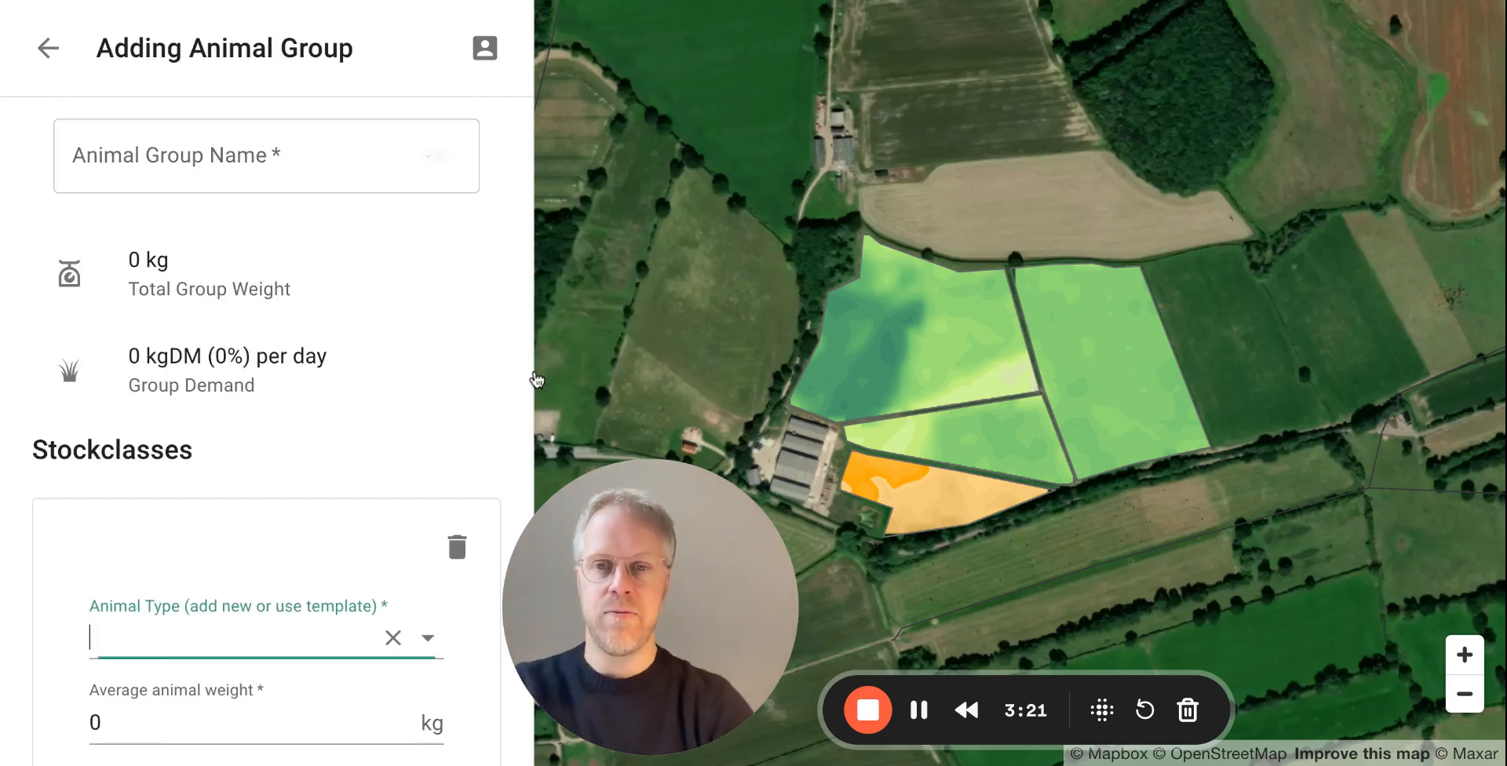
{"action": "left_click", "coordinate": [255, 158]}
{"action": "type", "text": "Cow "}
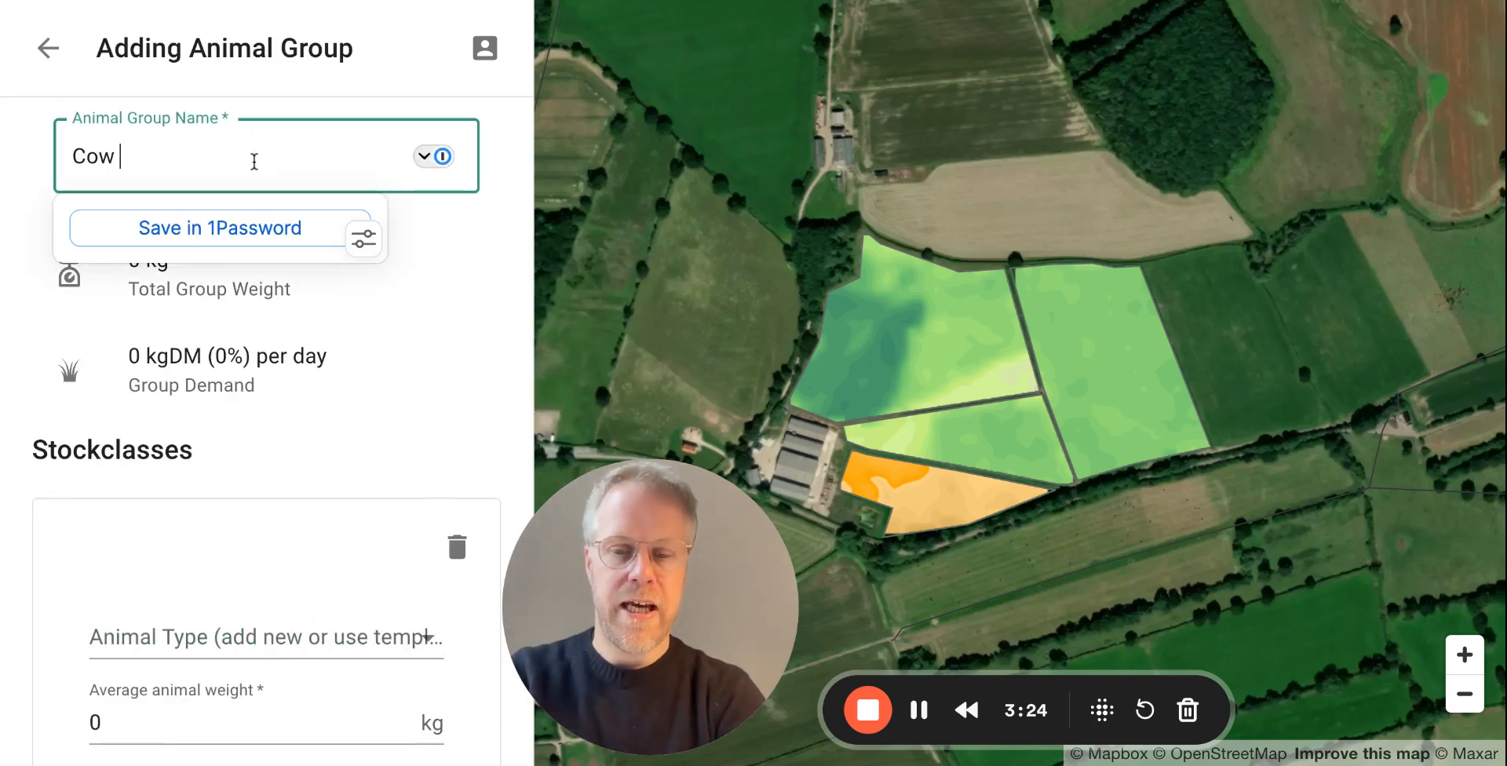
{"action": "type", "text": "Group 1"}
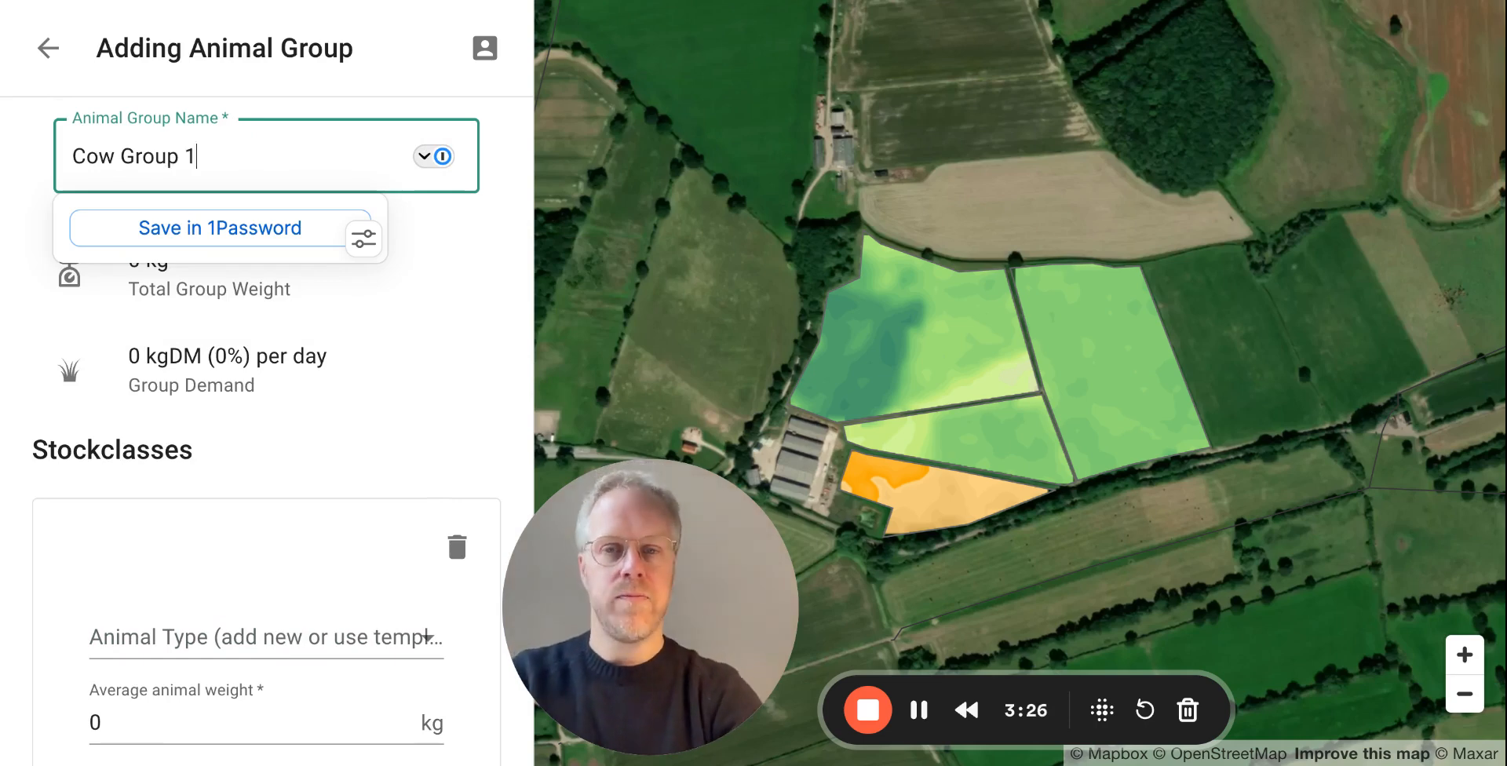
Step: Set the stock class's animal type to the Growing Cattle — 3.0% BW template for Maintenance + >1kg DLWG
{"action": "scroll", "coordinate": [427, 343], "scroll_direction": "down", "scroll_amount": 2}
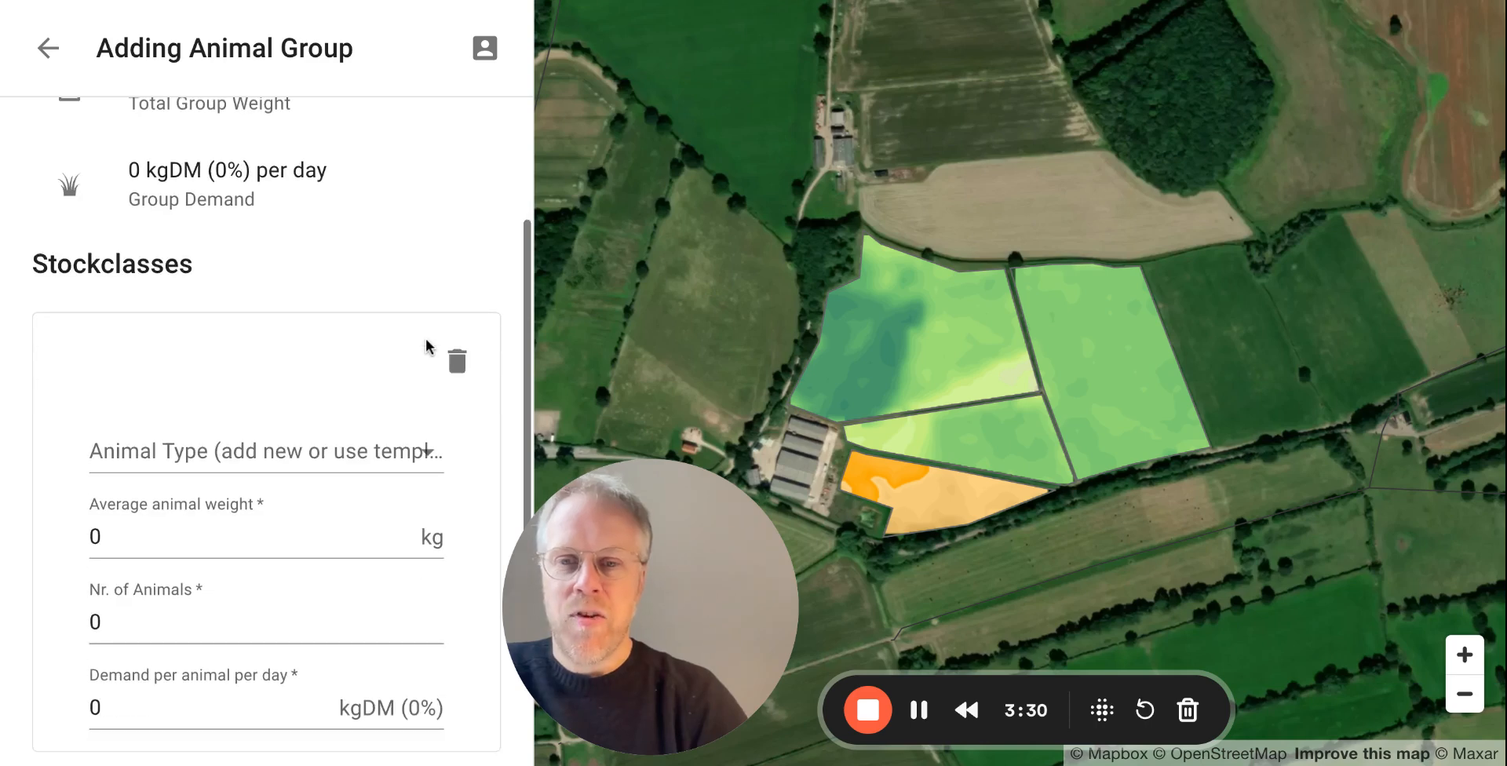
{"action": "scroll", "coordinate": [395, 375], "scroll_direction": "down", "scroll_amount": 2}
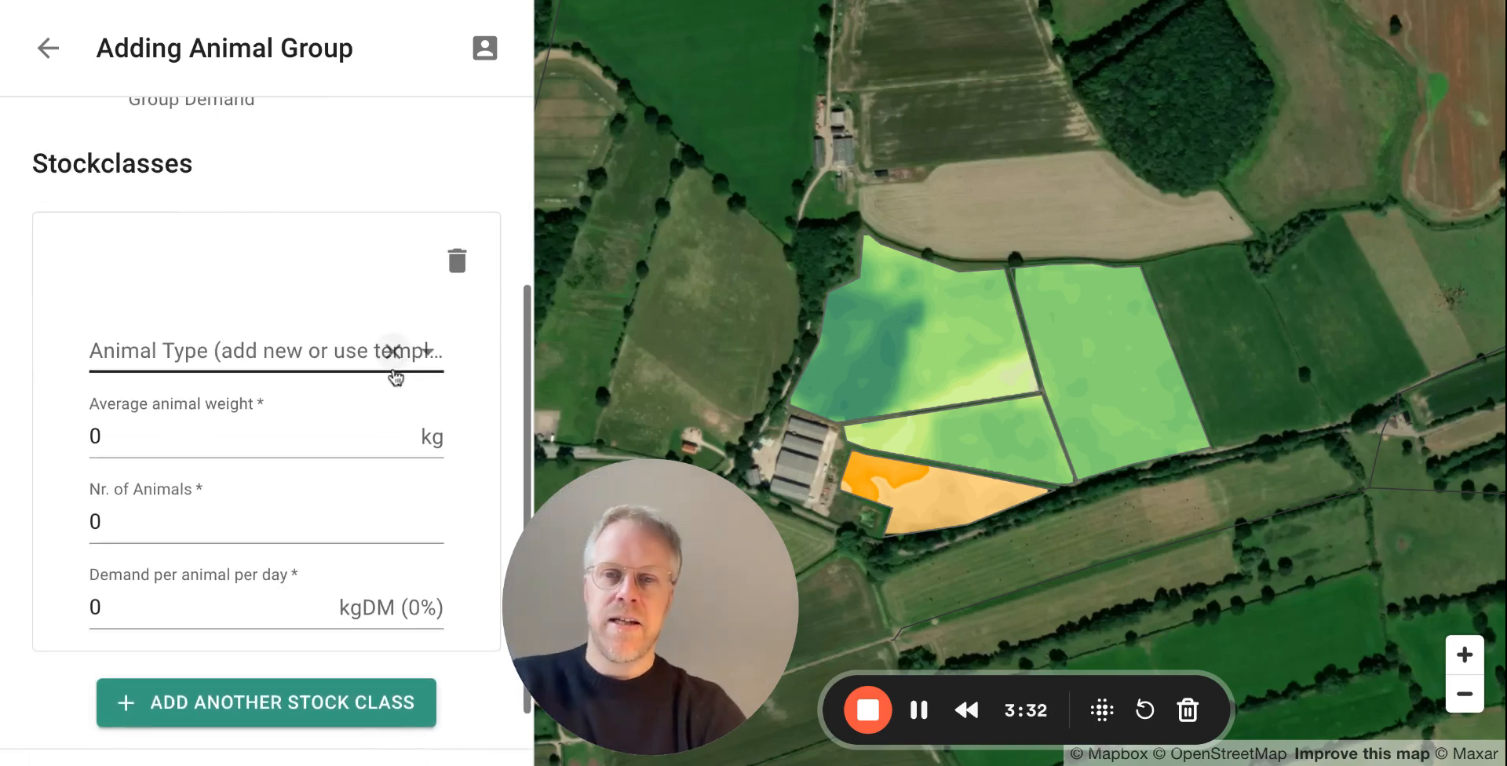
{"action": "left_click", "coordinate": [332, 350]}
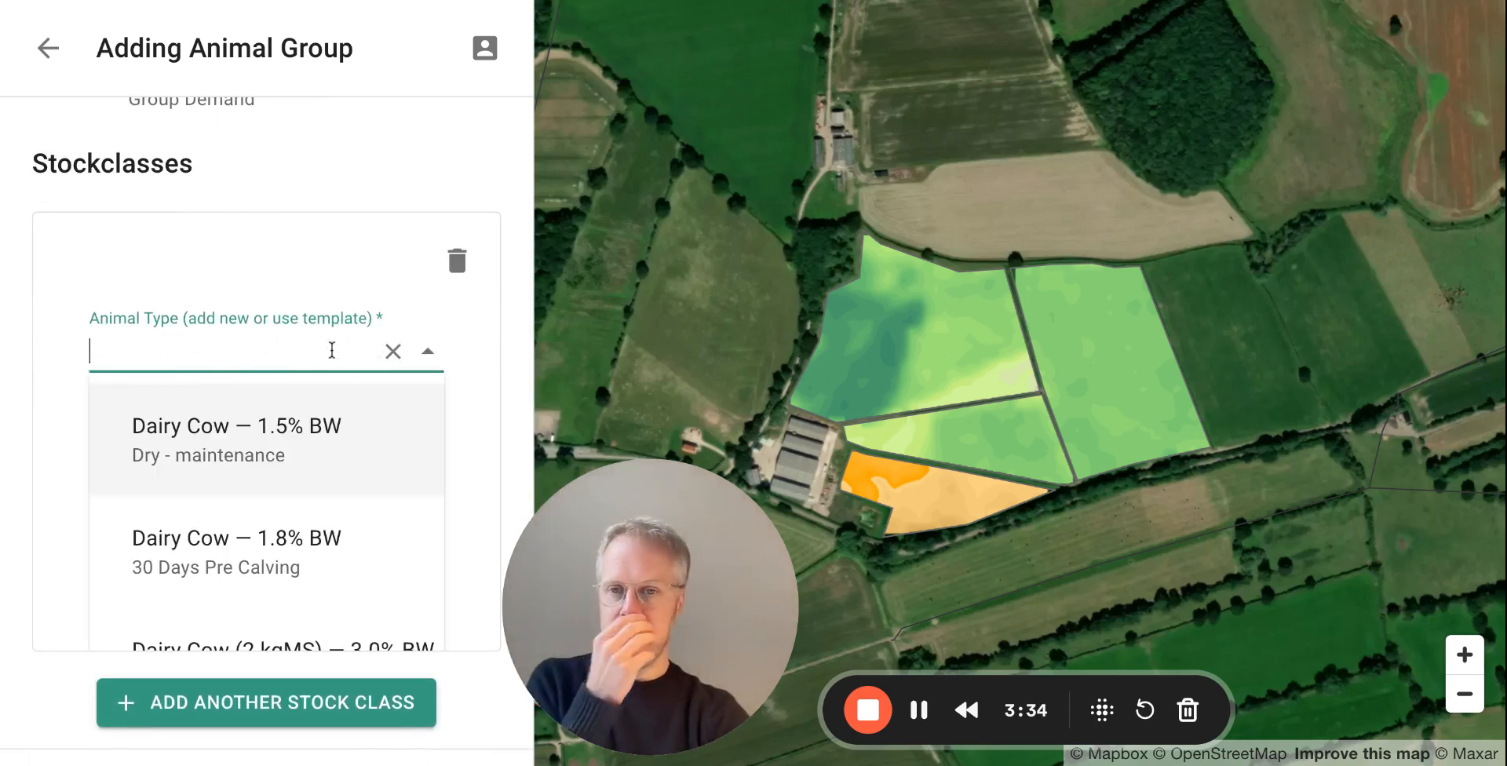
{"action": "scroll", "coordinate": [336, 499], "scroll_direction": "down", "scroll_amount": 1}
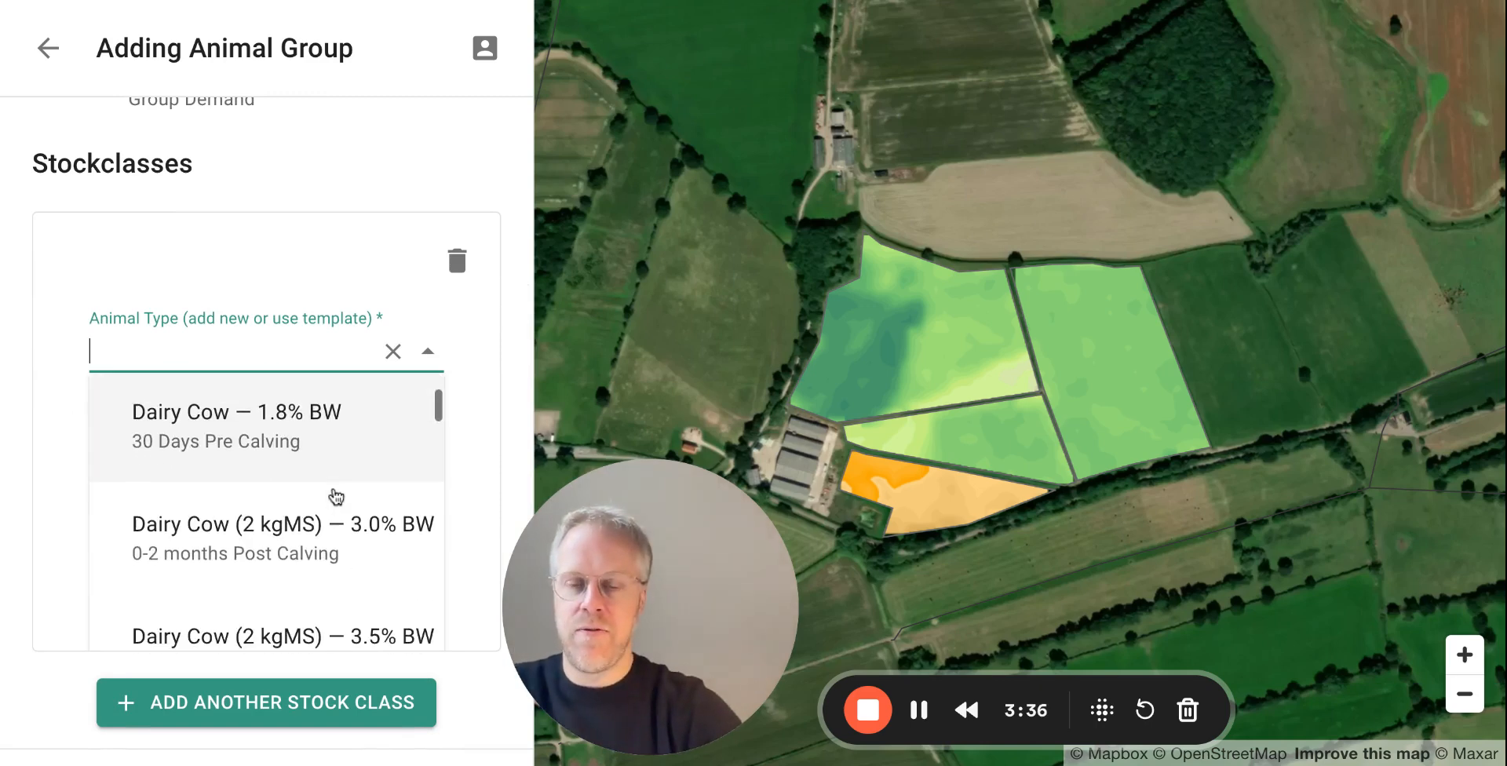
{"action": "scroll", "coordinate": [336, 497], "scroll_direction": "down", "scroll_amount": 3}
{"action": "scroll", "coordinate": [336, 500], "scroll_direction": "down", "scroll_amount": 3}
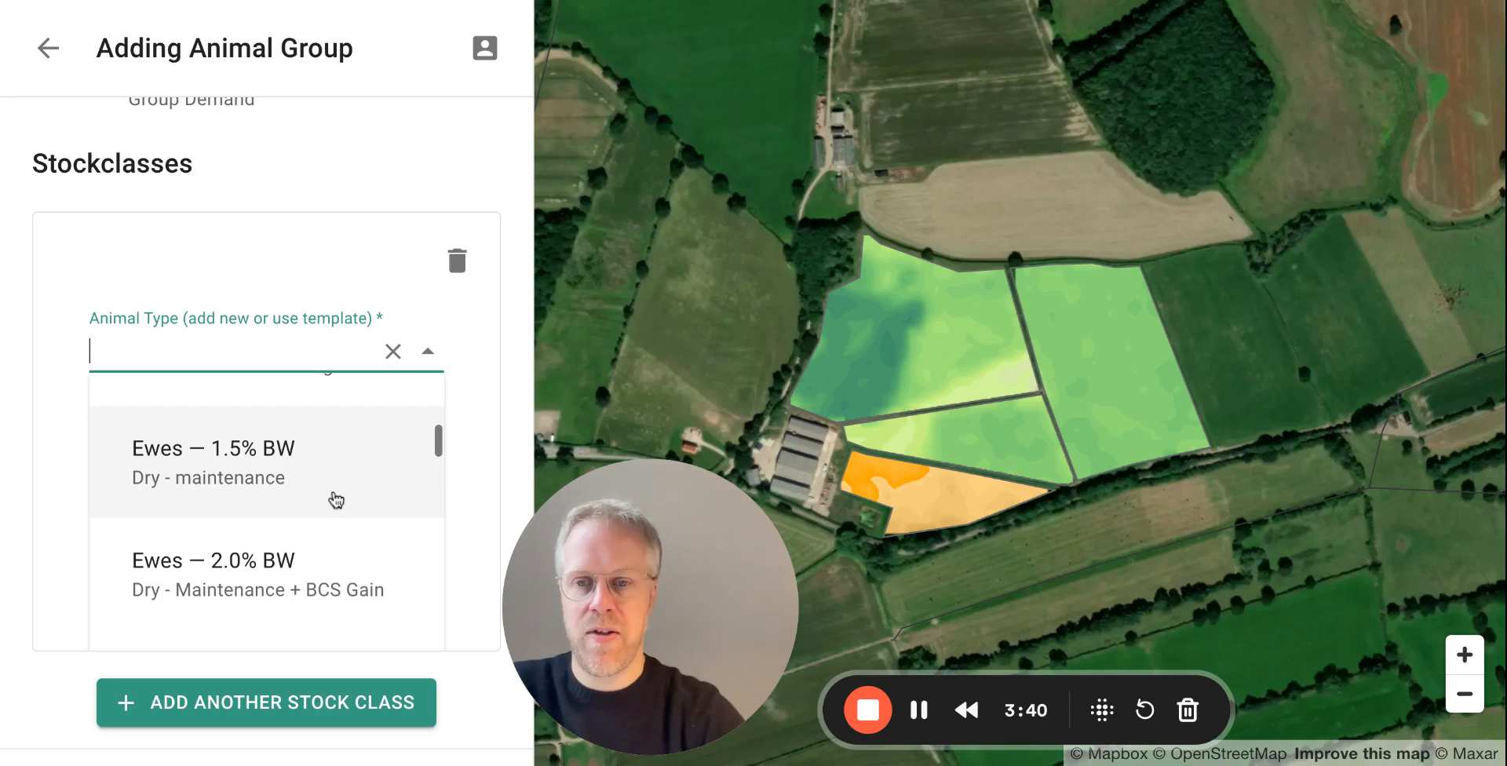
{"action": "scroll", "coordinate": [336, 498], "scroll_direction": "down", "scroll_amount": 1}
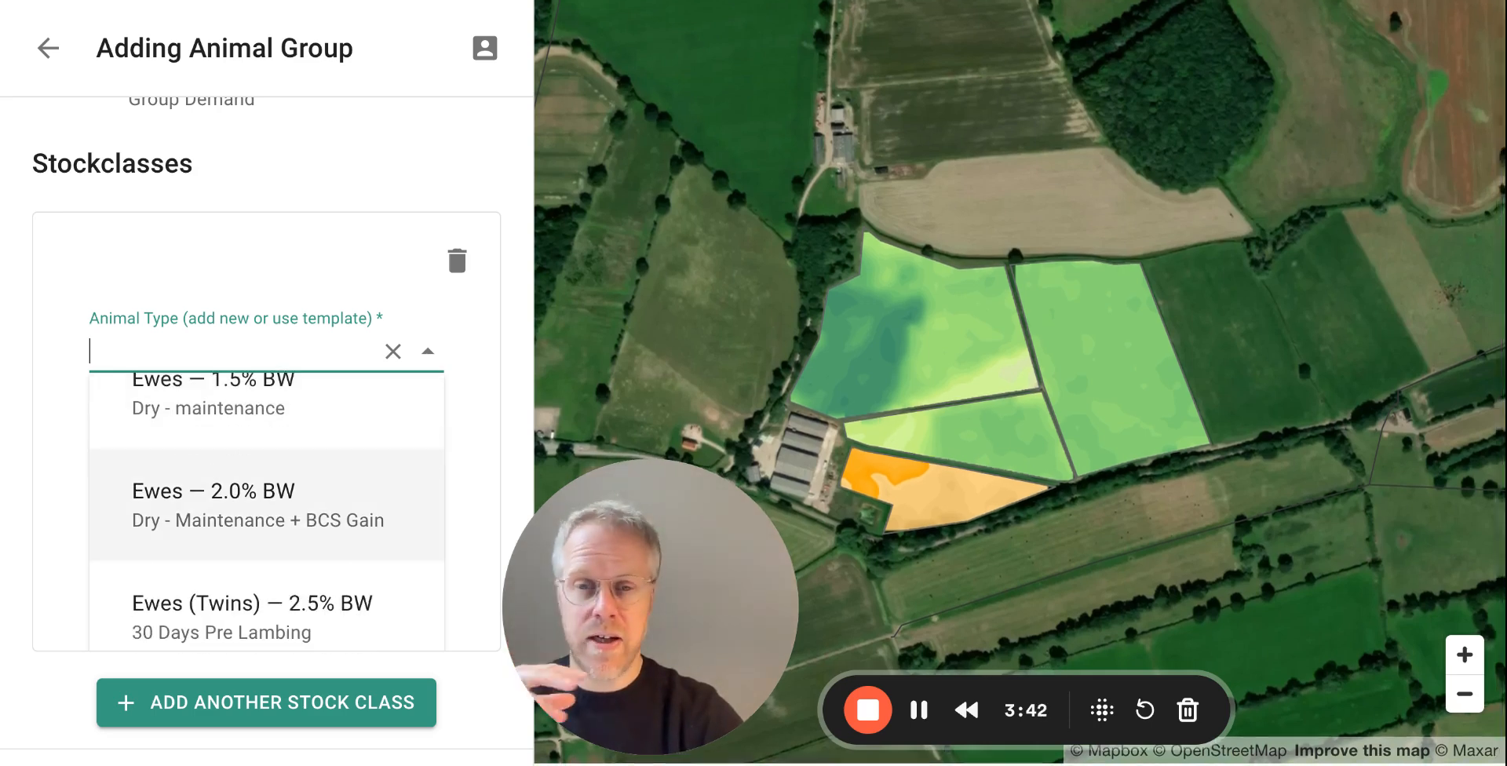
{"action": "scroll", "coordinate": [336, 498], "scroll_direction": "down", "scroll_amount": 1}
{"action": "scroll", "coordinate": [336, 498], "scroll_direction": "down", "scroll_amount": 5}
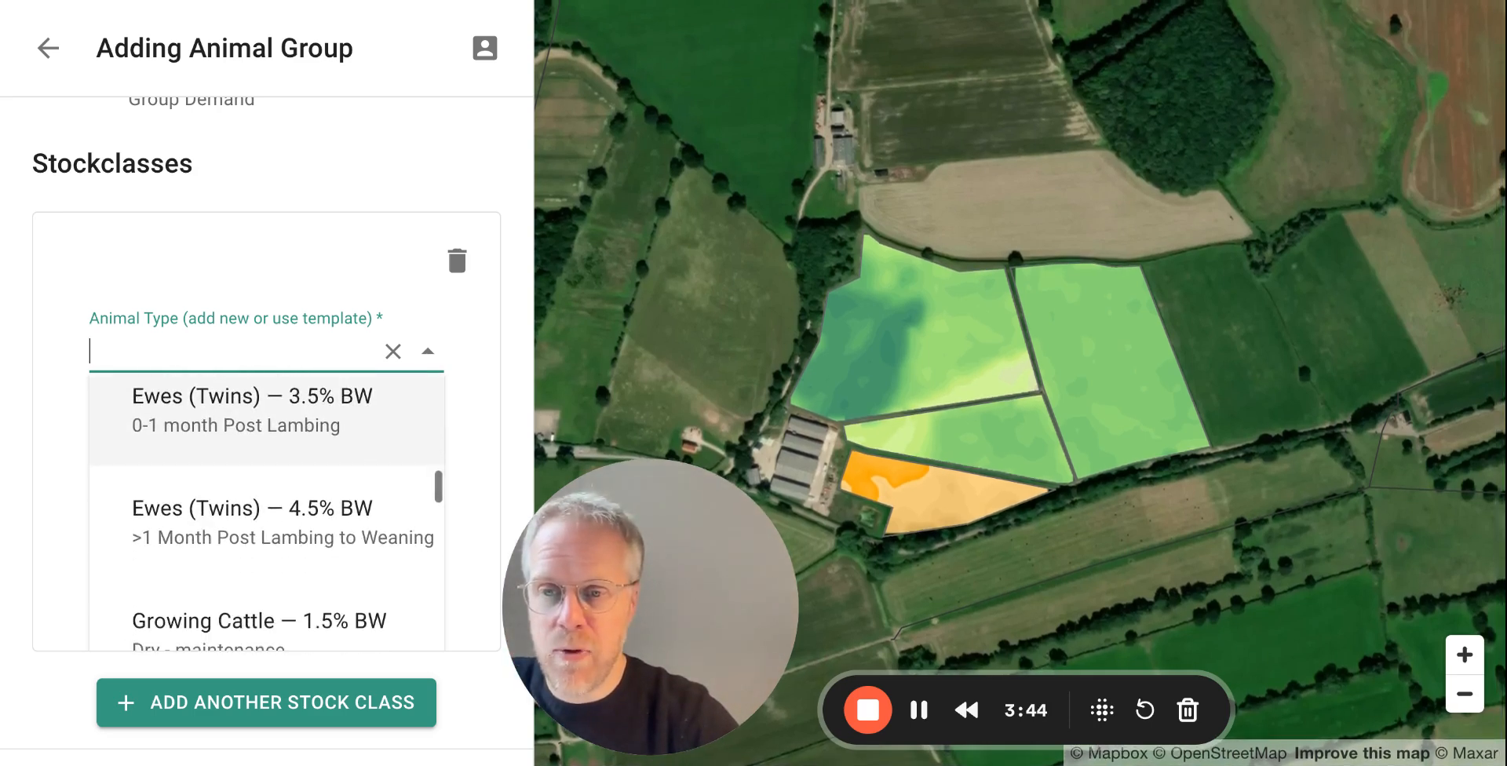
{"action": "scroll", "coordinate": [336, 499], "scroll_direction": "down", "scroll_amount": 4}
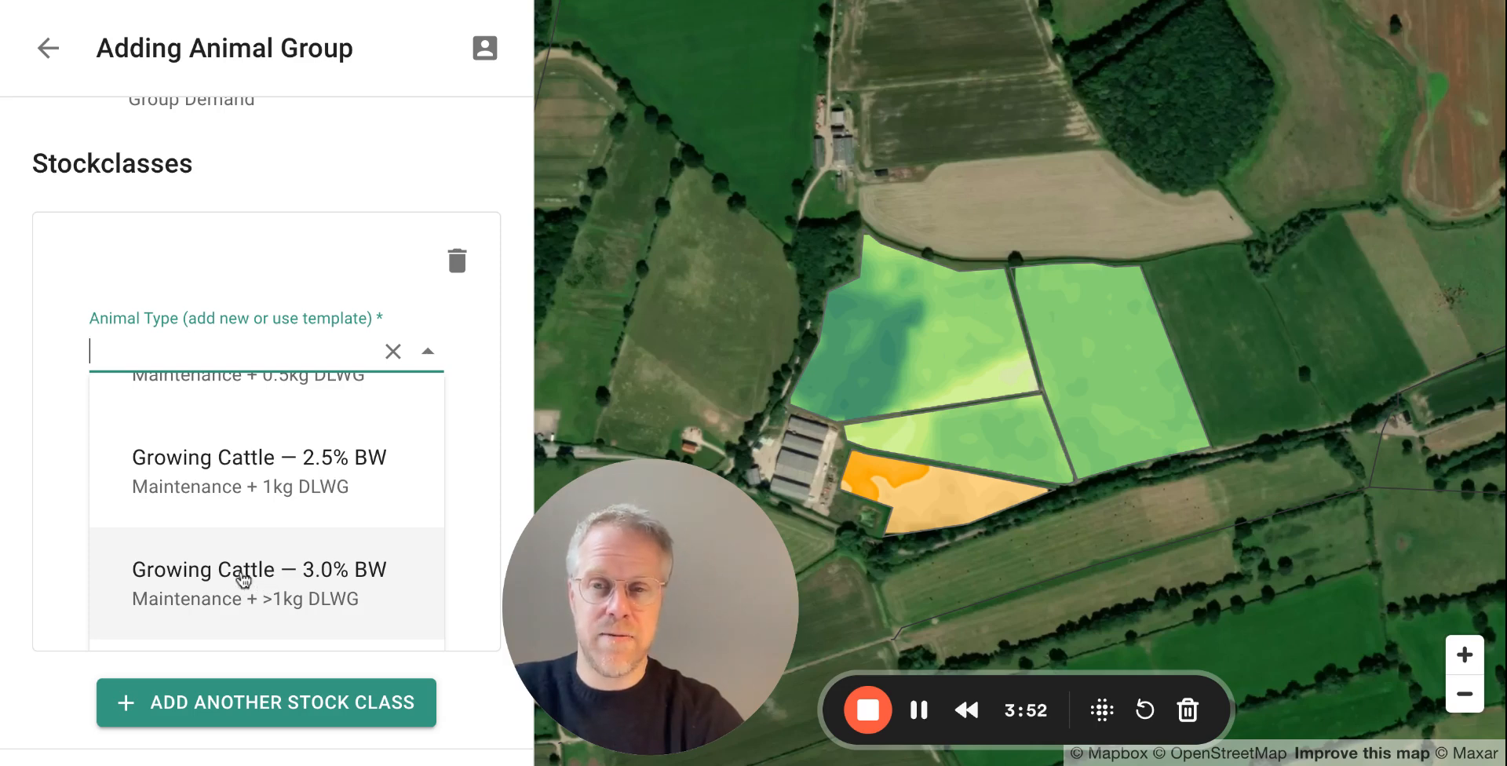
{"action": "left_click", "coordinate": [246, 580]}
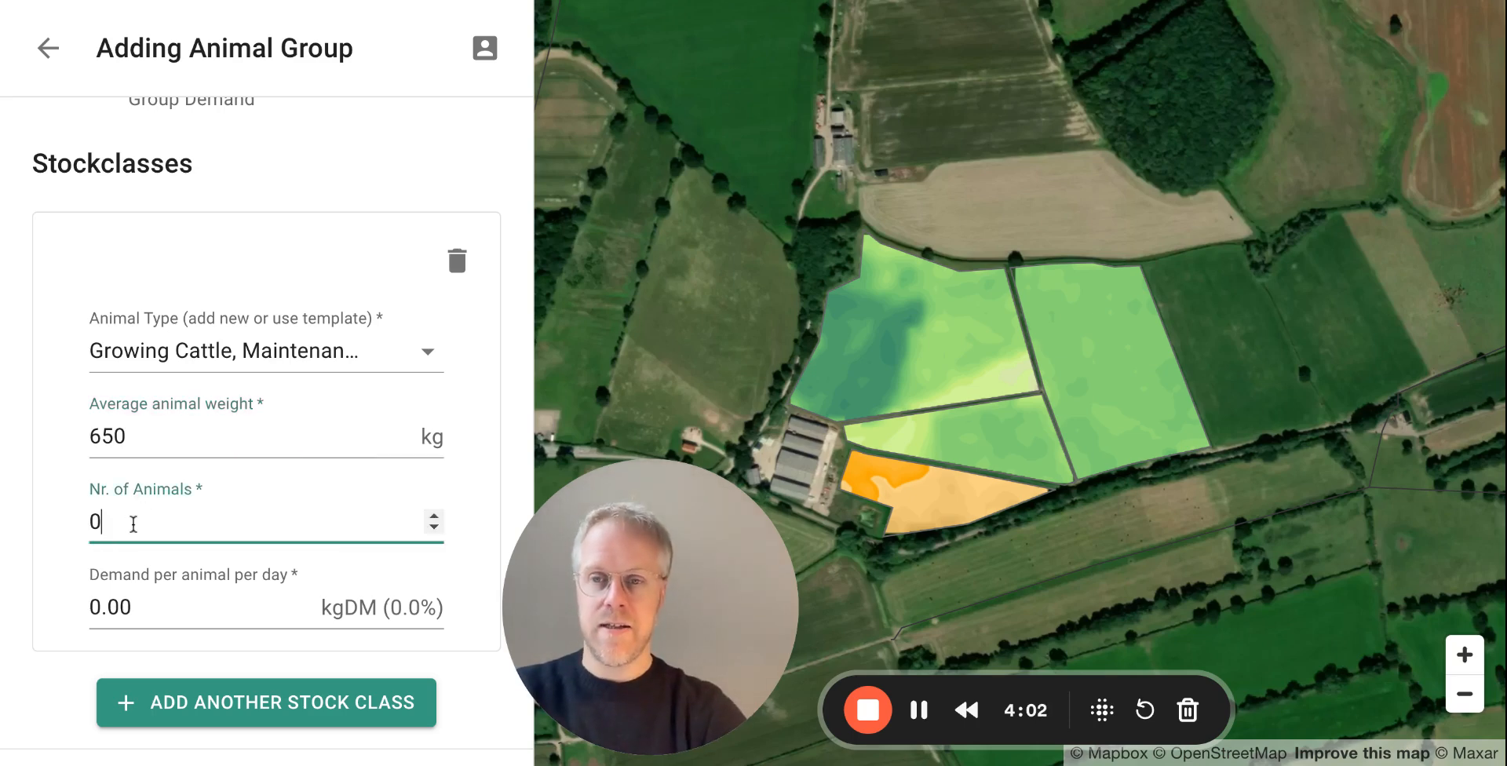
Step: Set the stock class to 50 animals of the Suckler Cow template at 3.0% BW, >4 Months, and save the group
{"action": "key", "text": "BackSpace"}
{"action": "type", "text": "5"}
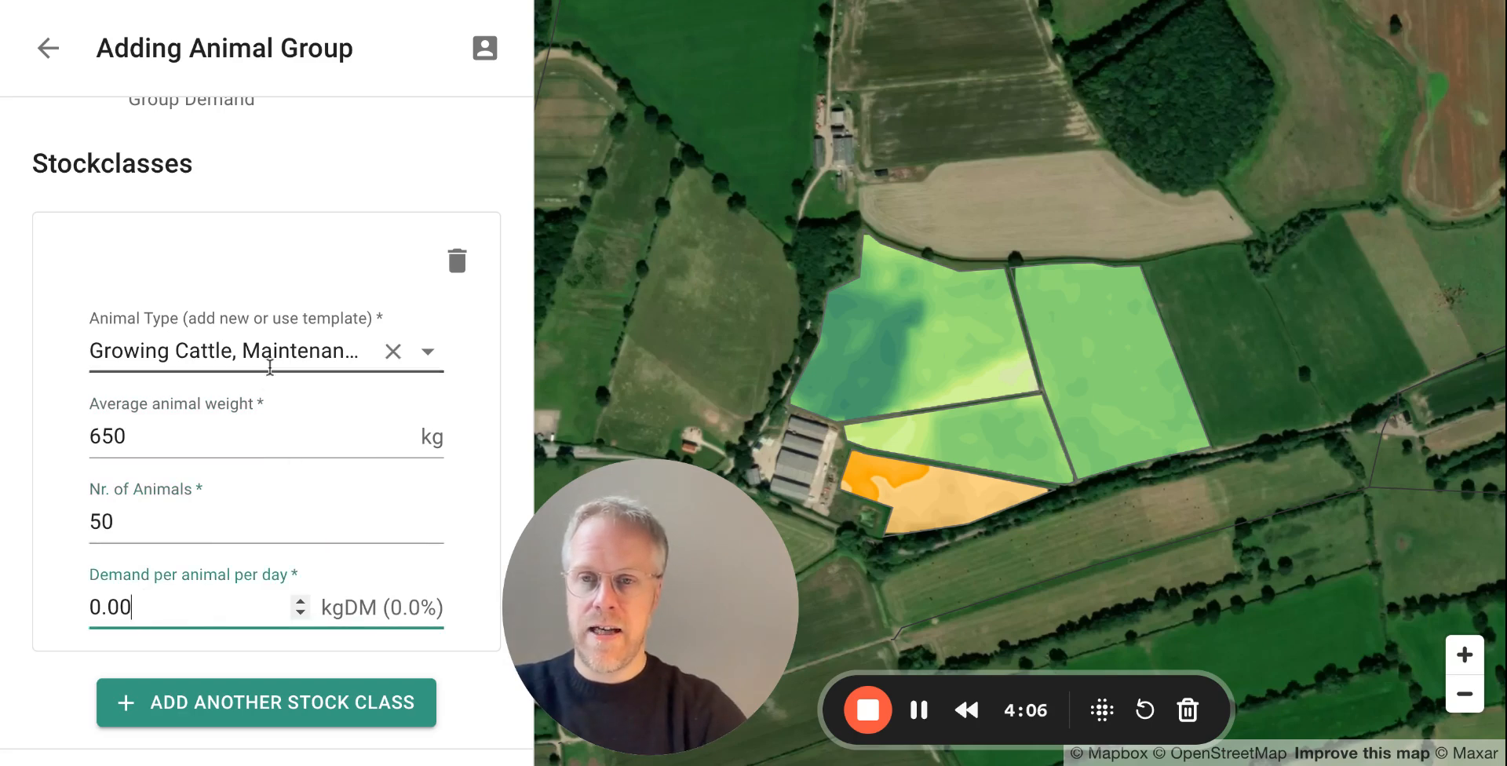
{"action": "left_click", "coordinate": [425, 355]}
{"action": "scroll", "coordinate": [296, 464], "scroll_direction": "down", "scroll_amount": 8}
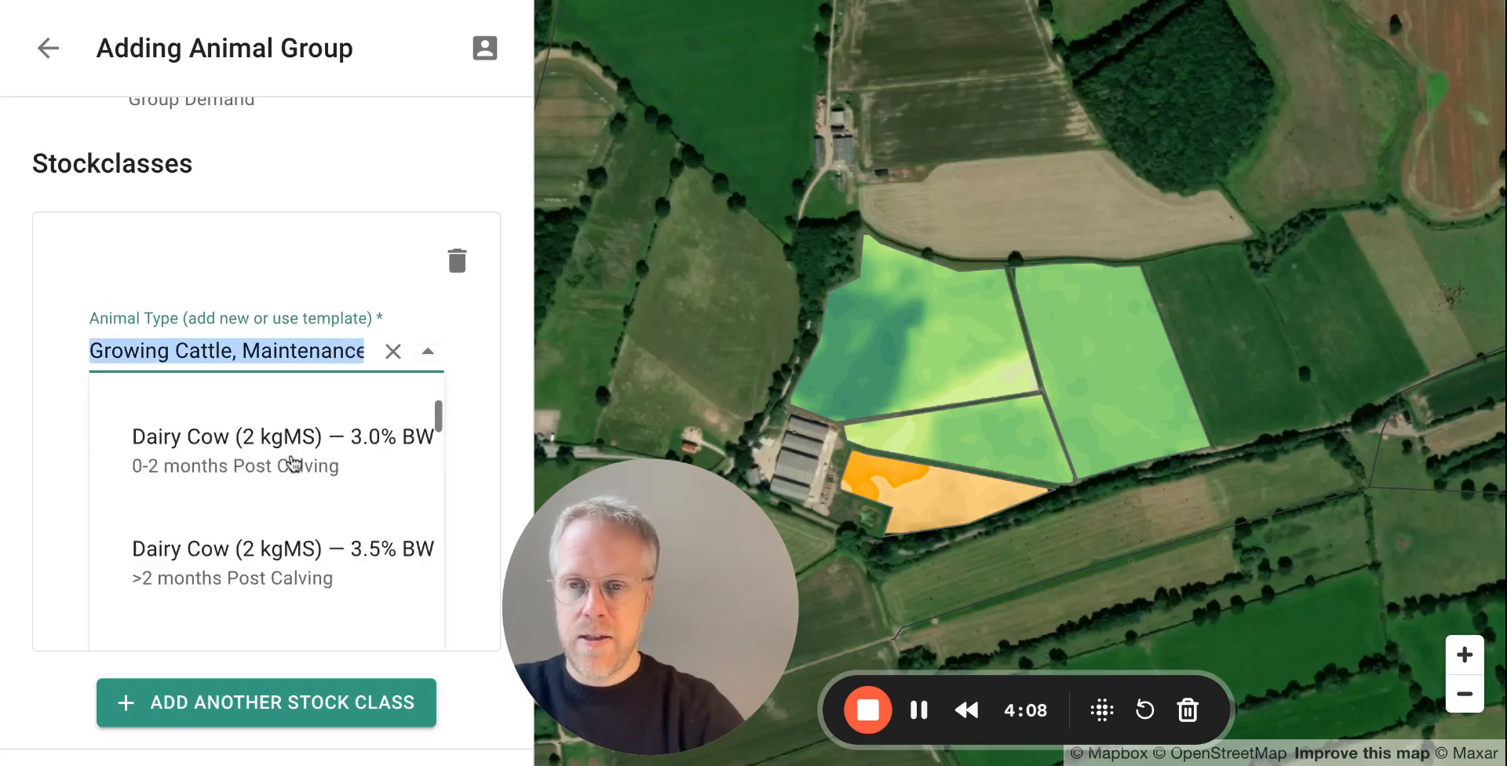
{"action": "scroll", "coordinate": [287, 493], "scroll_direction": "down", "scroll_amount": 12}
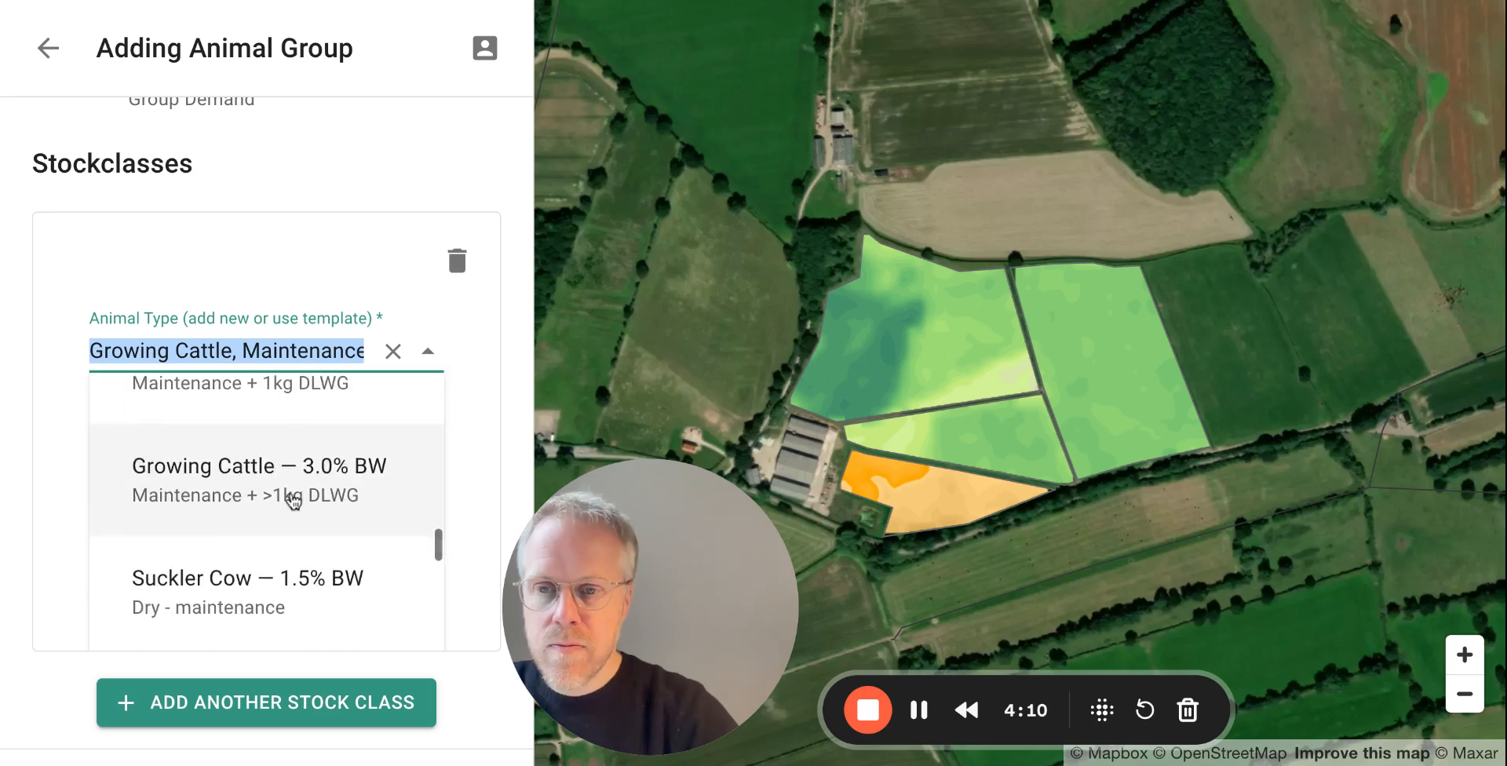
{"action": "scroll", "coordinate": [296, 499], "scroll_direction": "down", "scroll_amount": 2}
{"action": "scroll", "coordinate": [296, 499], "scroll_direction": "up", "scroll_amount": 4}
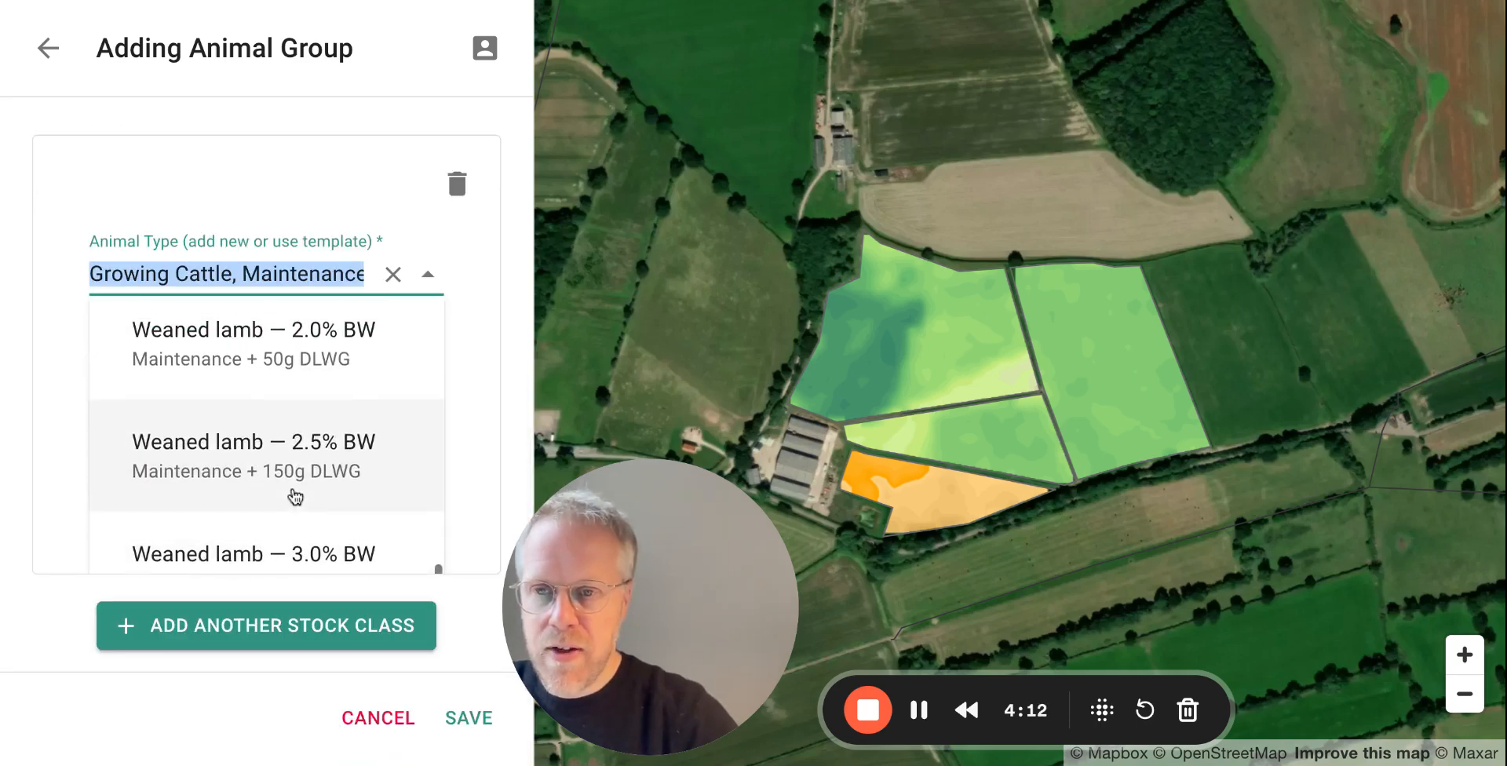
{"action": "left_click", "coordinate": [294, 447]}
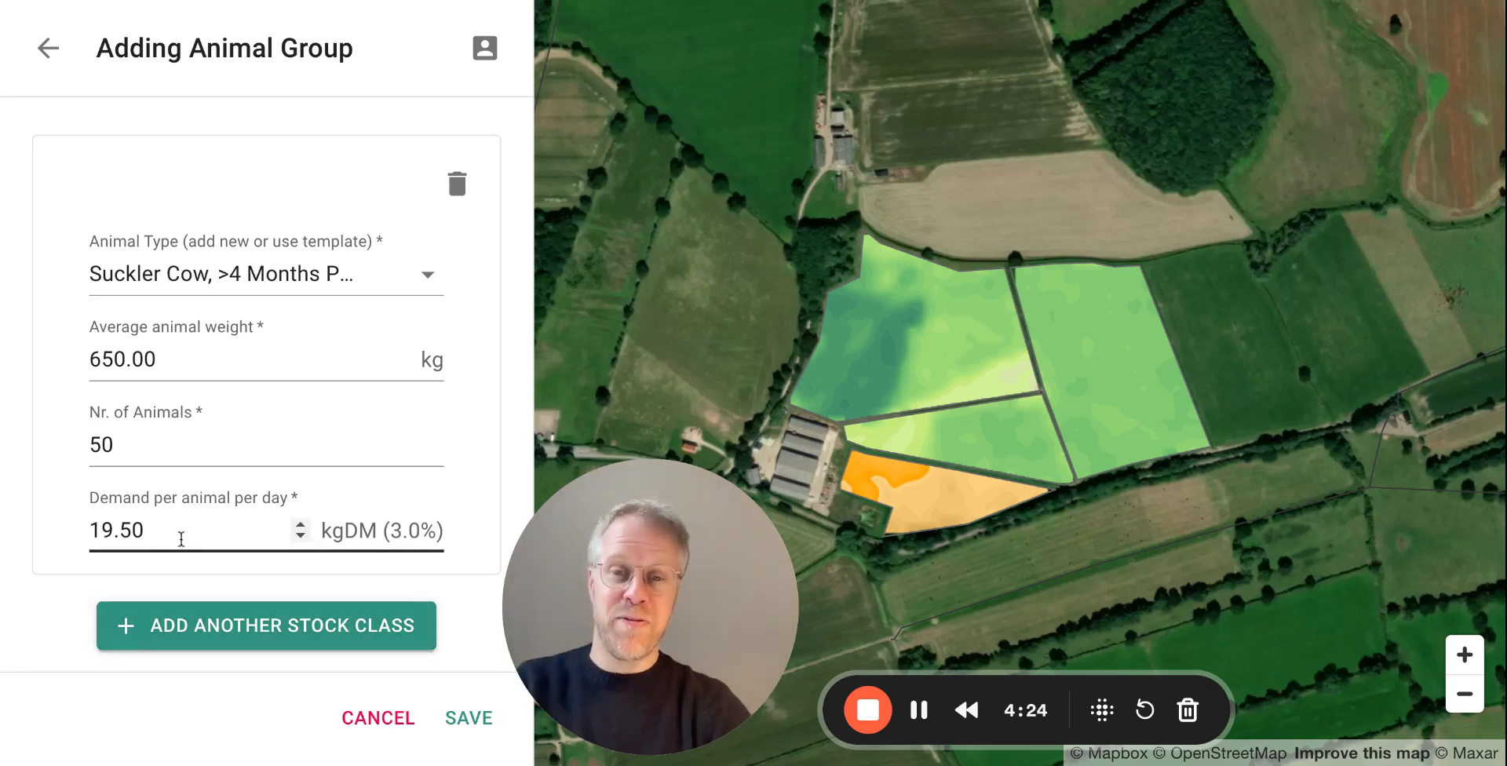
{"action": "left_click", "coordinate": [468, 720]}
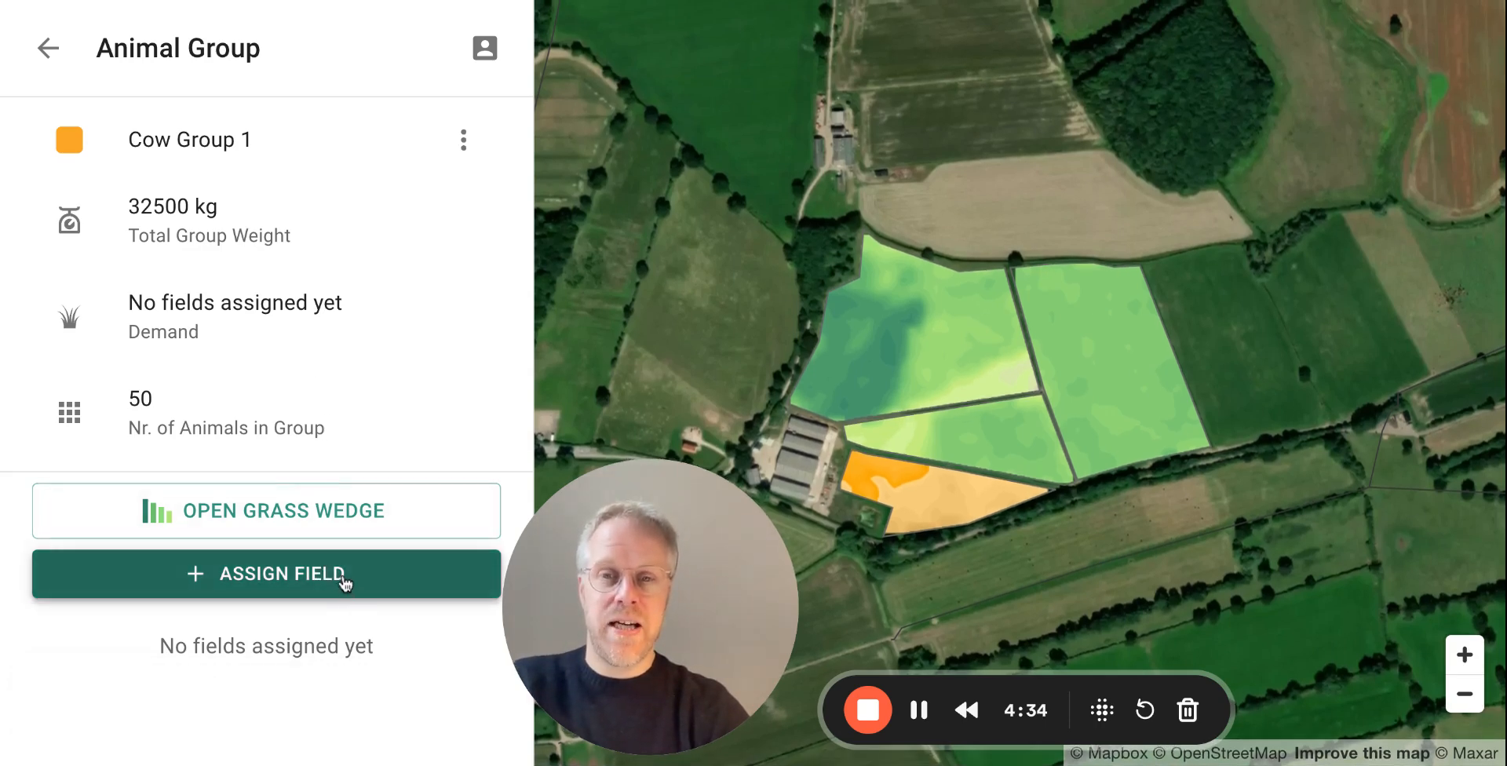
Step: Assign the field Pasture 1 to the Cow Group 1 animal group
{"action": "left_click", "coordinate": [338, 583]}
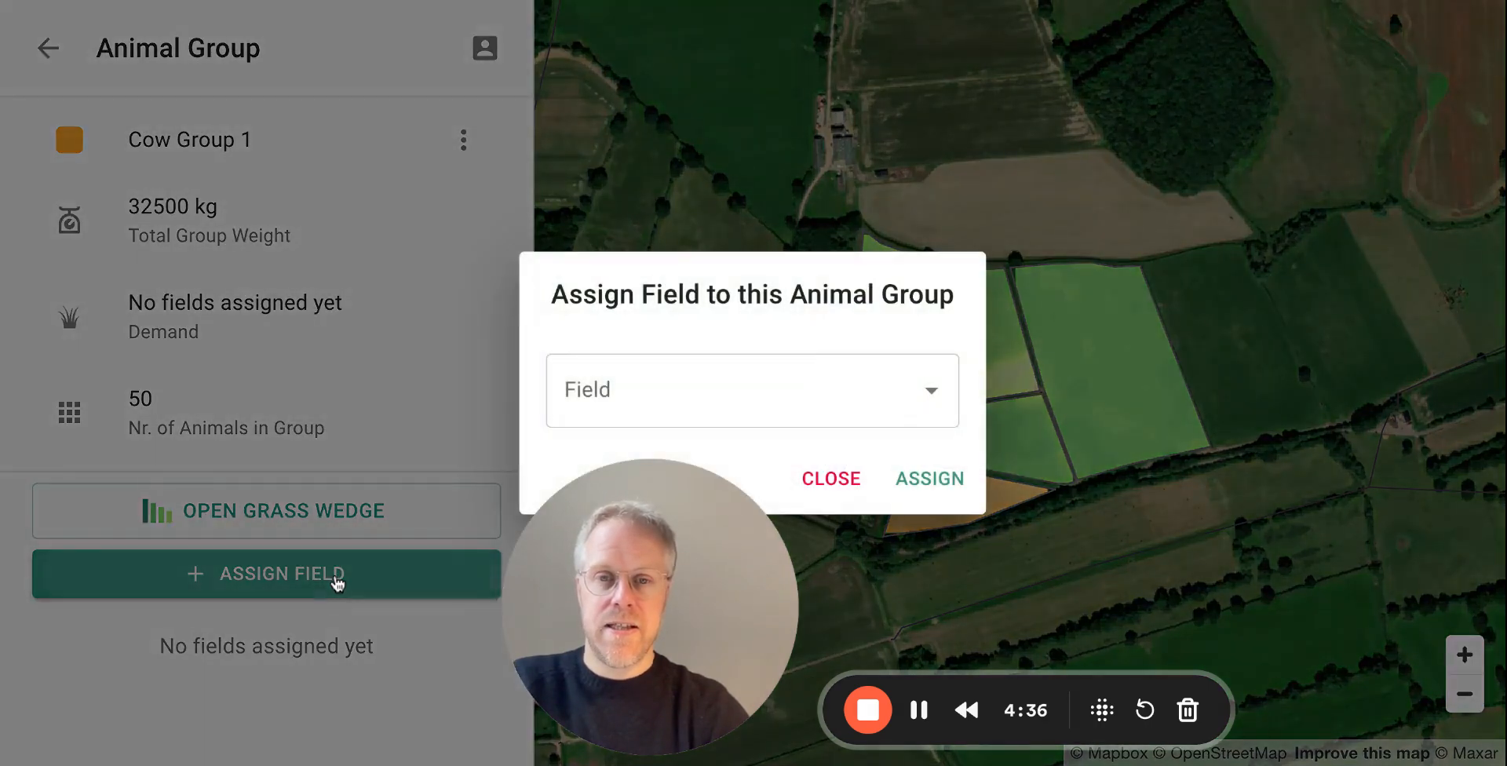
{"action": "left_click", "coordinate": [940, 399]}
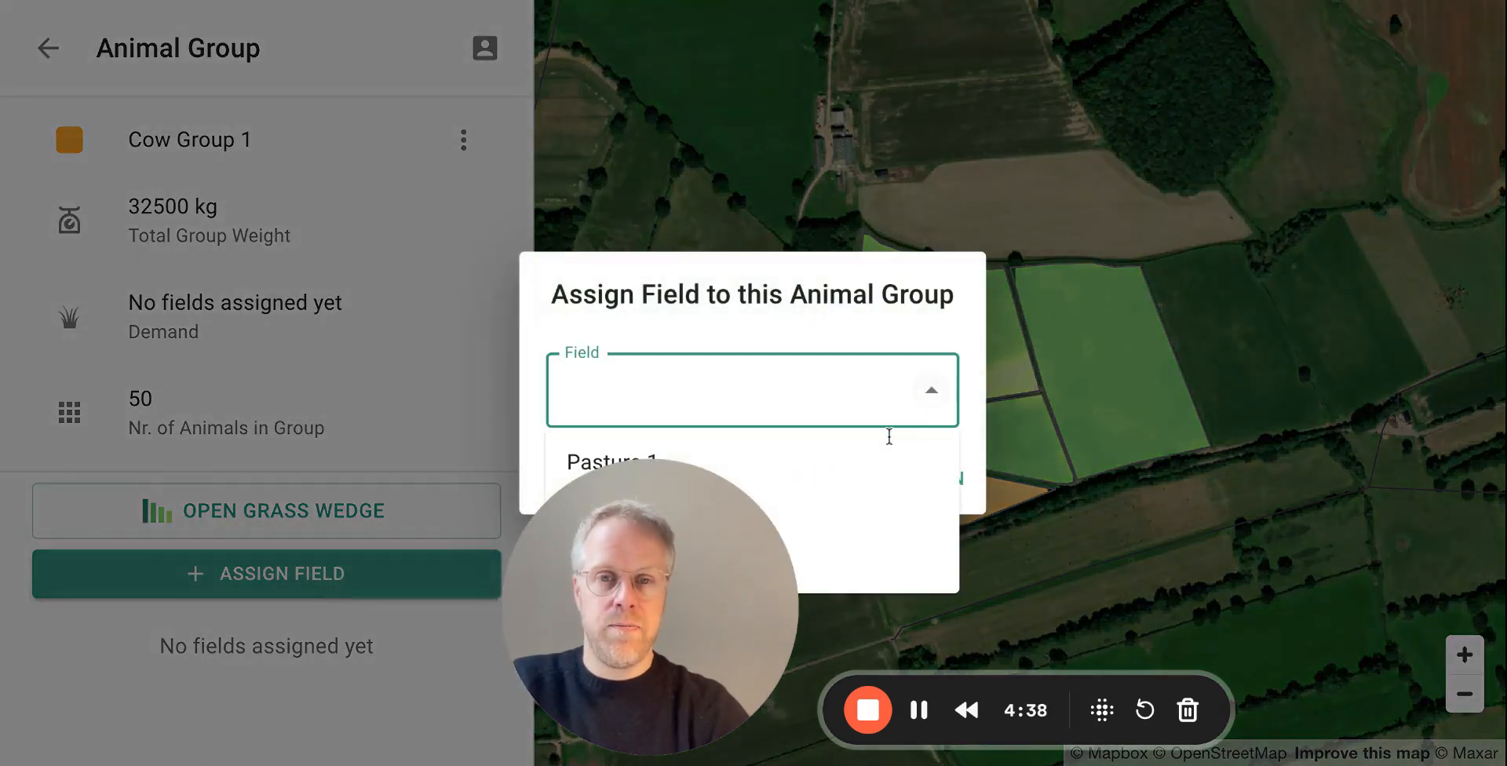
{"action": "left_click_drag", "start_coordinate": [964, 688], "coordinate": [584, 663]}
{"action": "left_click", "coordinate": [935, 403]}
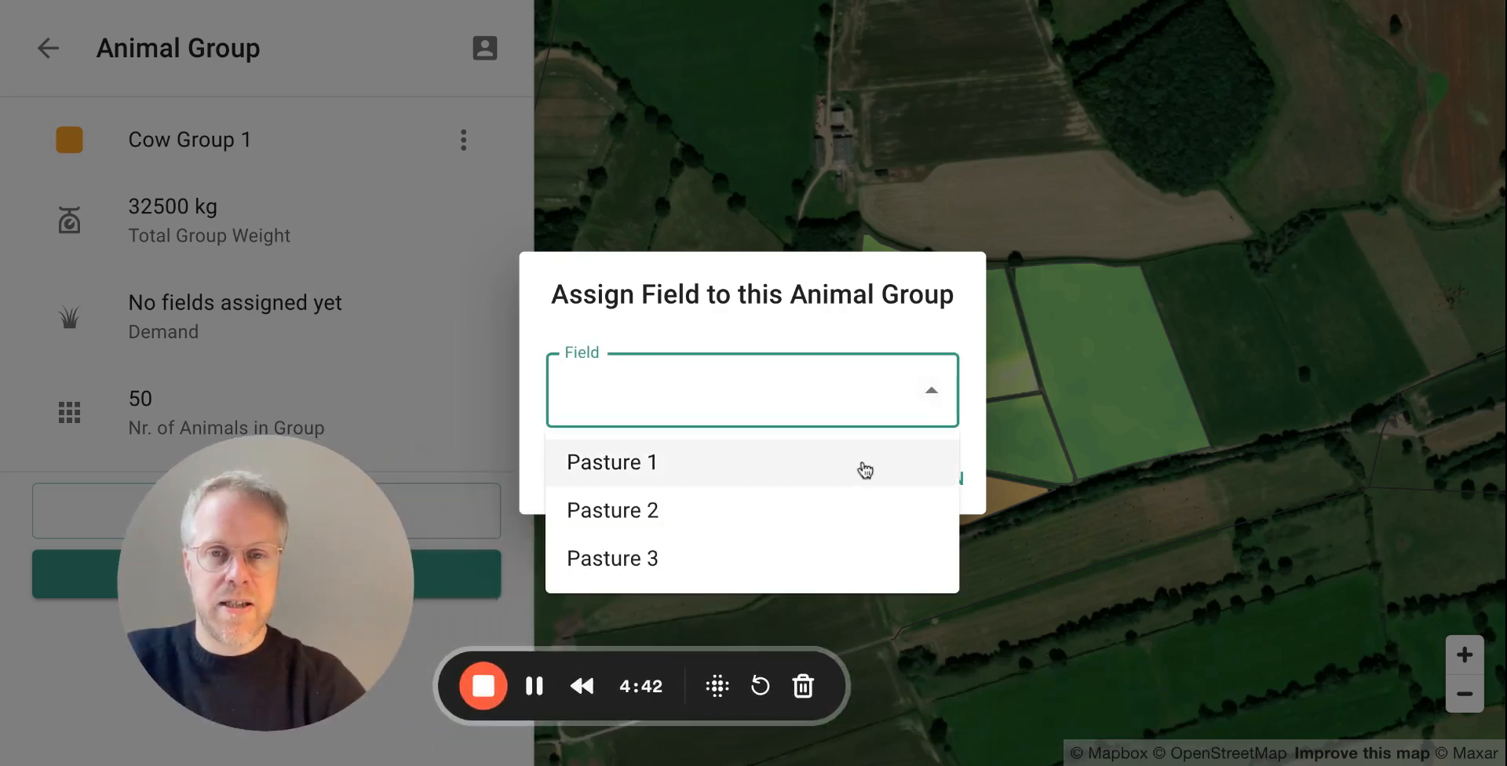
{"action": "left_click", "coordinate": [864, 469]}
{"action": "left_click", "coordinate": [930, 479]}
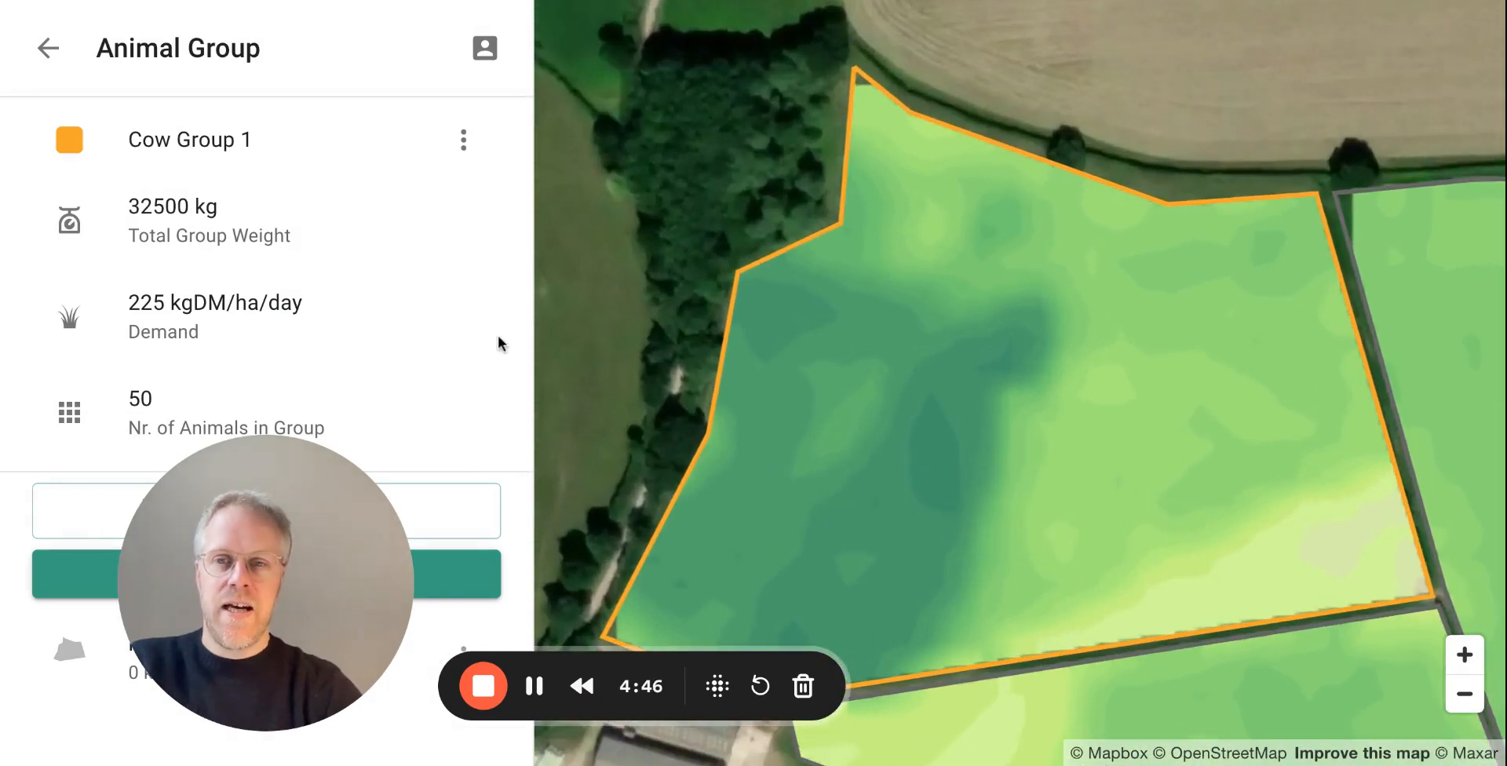
Step: Open the details of Pasture 2 from the map and reassign the field from Silage to Cow Group 1
{"action": "left_click_drag", "start_coordinate": [550, 656], "coordinate": [559, 610]}
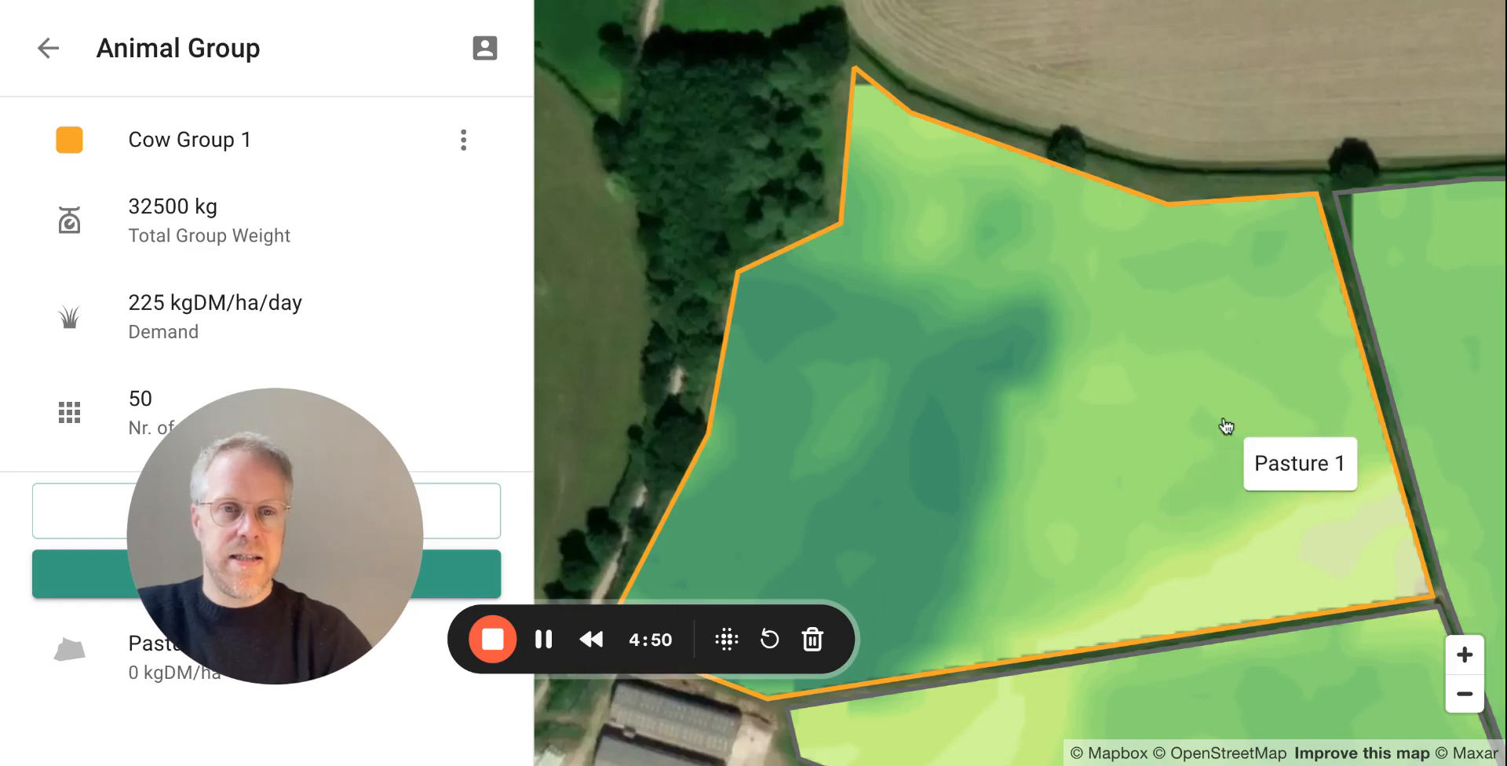
{"action": "scroll", "coordinate": [1217, 427], "scroll_direction": "down", "scroll_amount": 3}
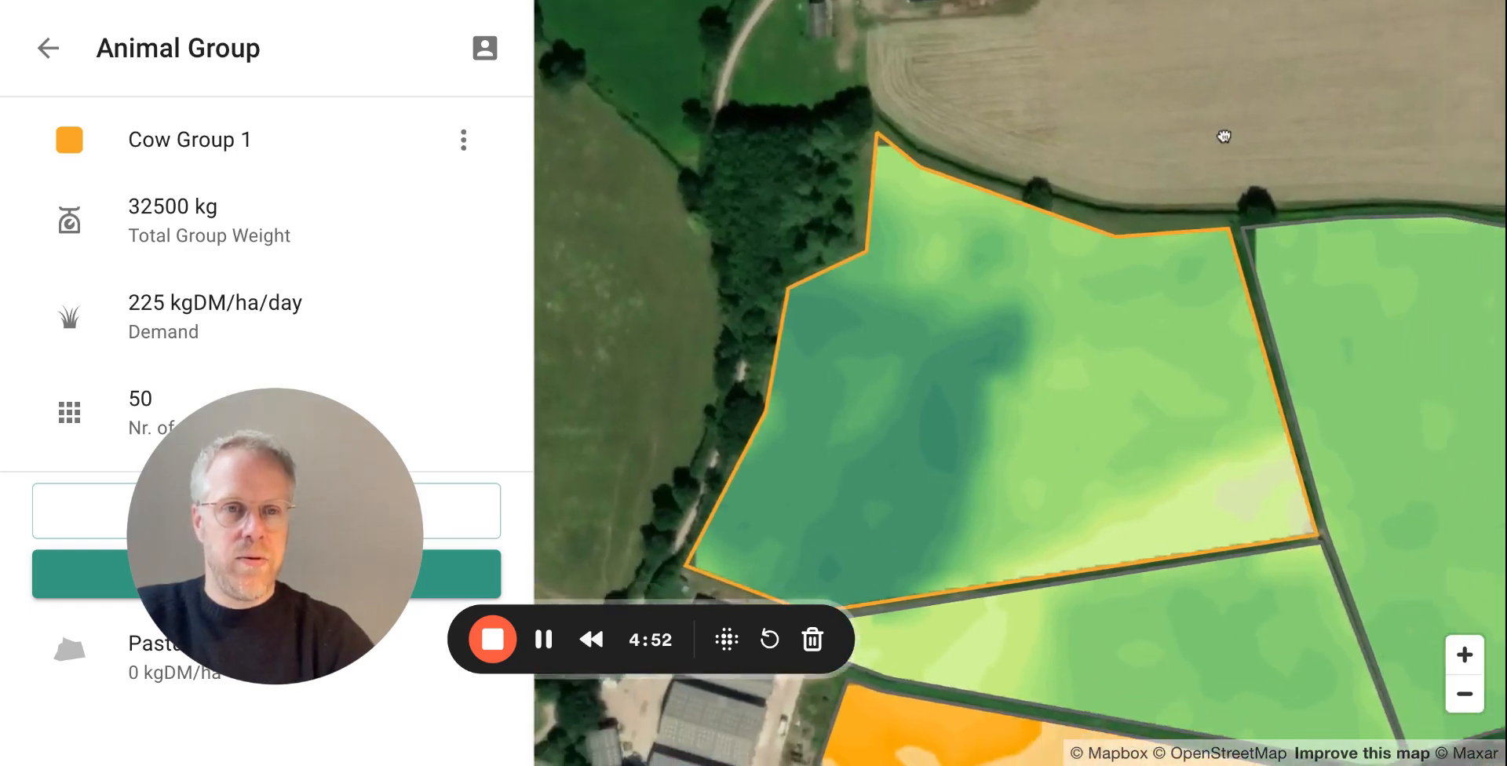
{"action": "left_click_drag", "start_coordinate": [1223, 137], "coordinate": [1006, 50]}
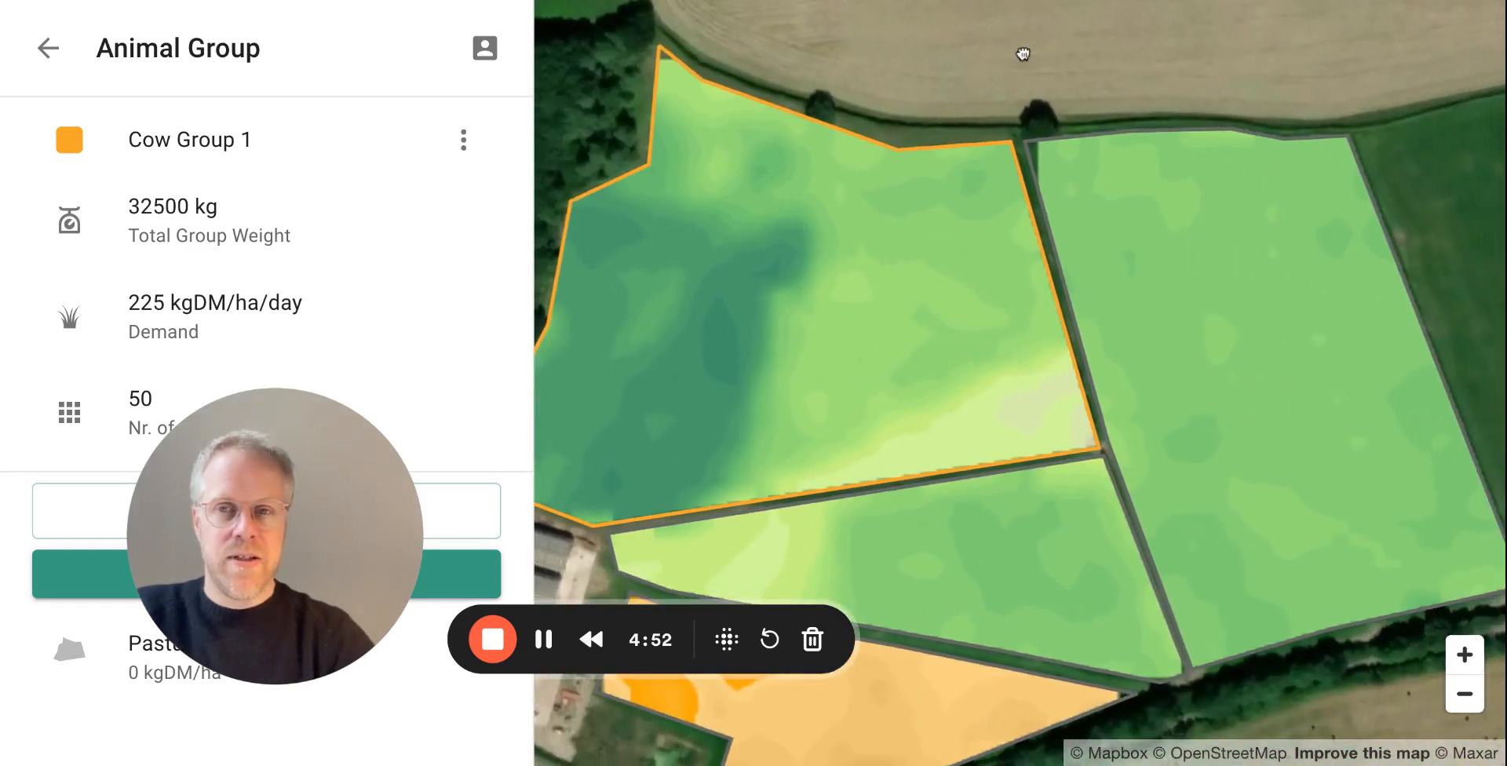
{"action": "left_click", "coordinate": [1123, 264]}
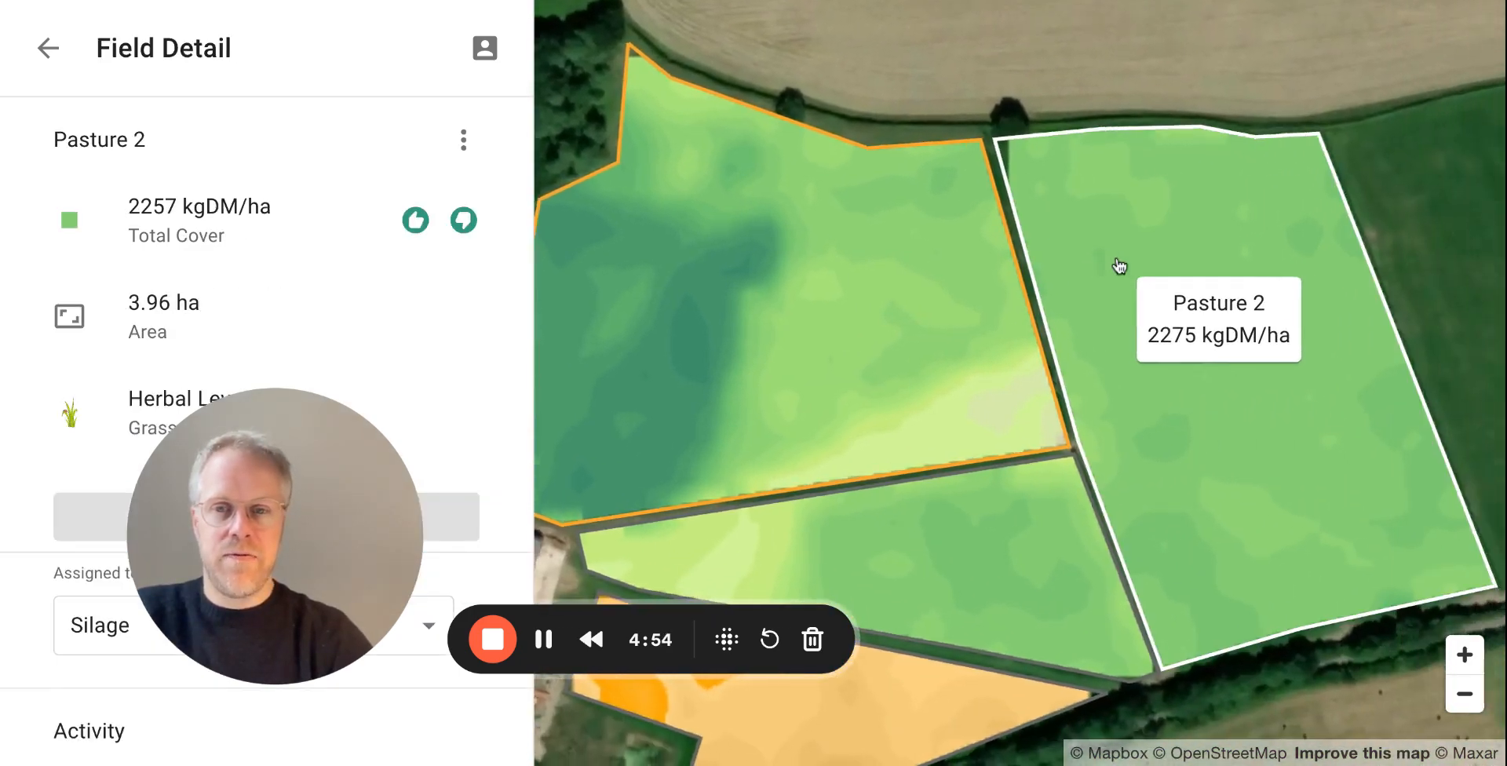
{"action": "left_click_drag", "start_coordinate": [676, 609], "coordinate": [1155, 743]}
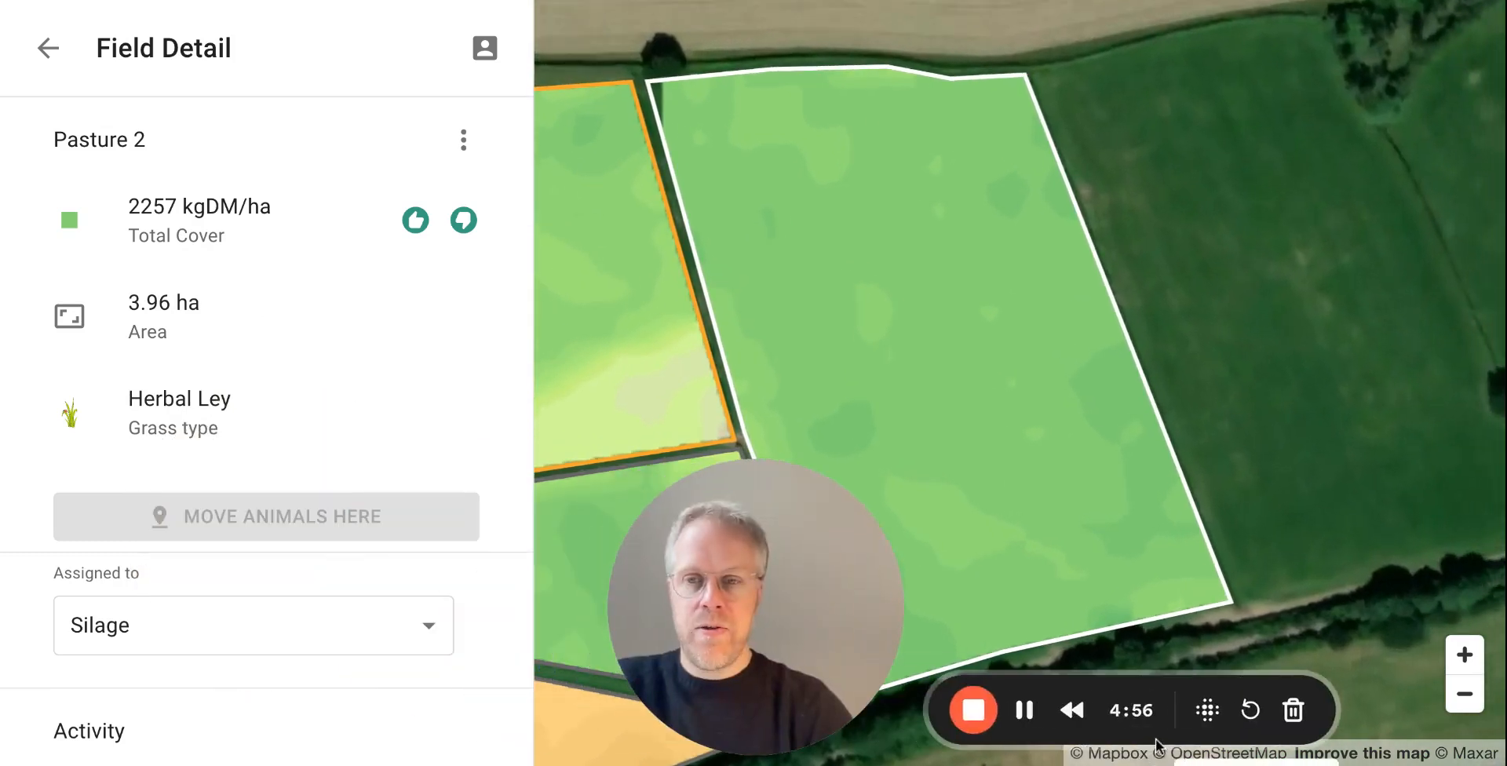
{"action": "left_click", "coordinate": [428, 628]}
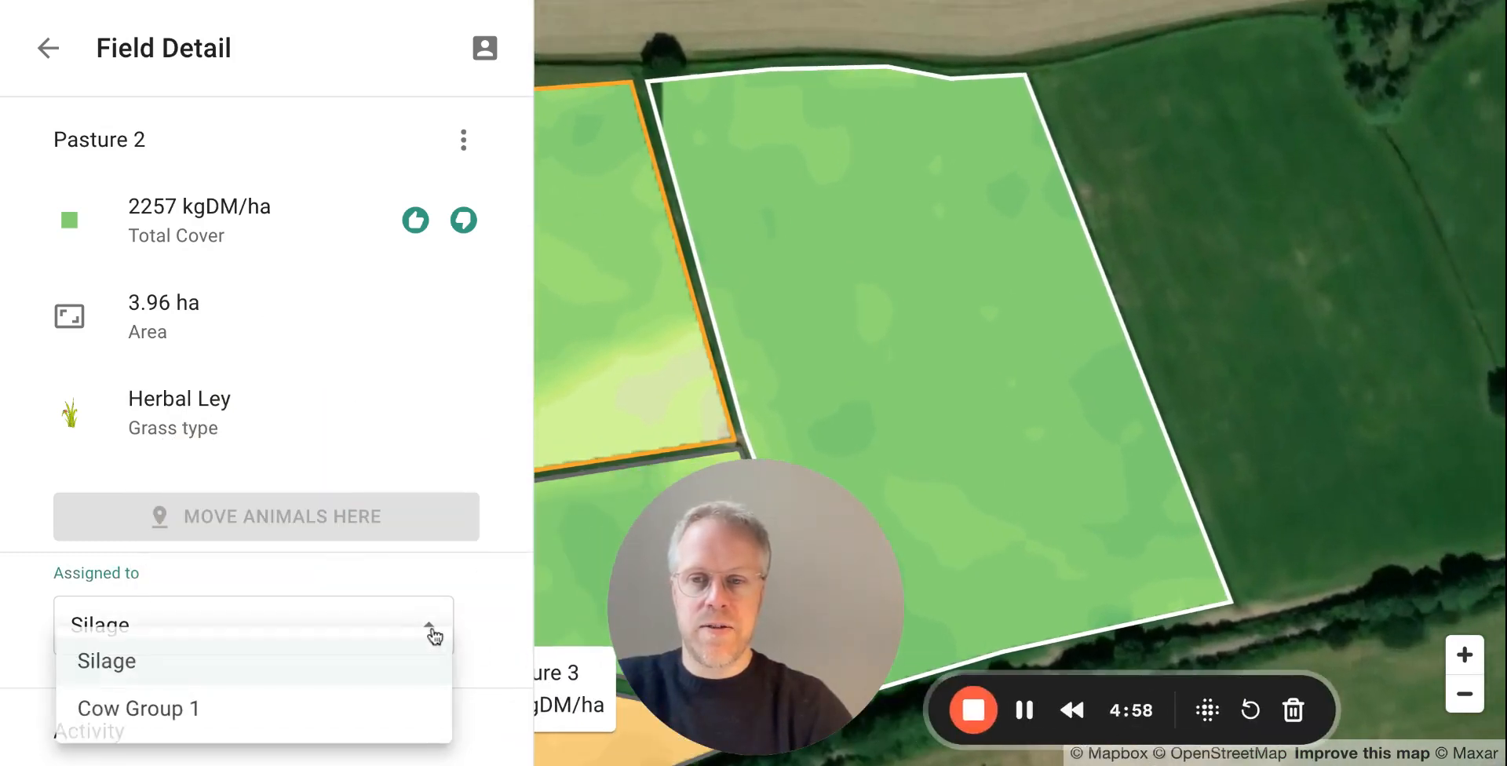
{"action": "left_click", "coordinate": [408, 706]}
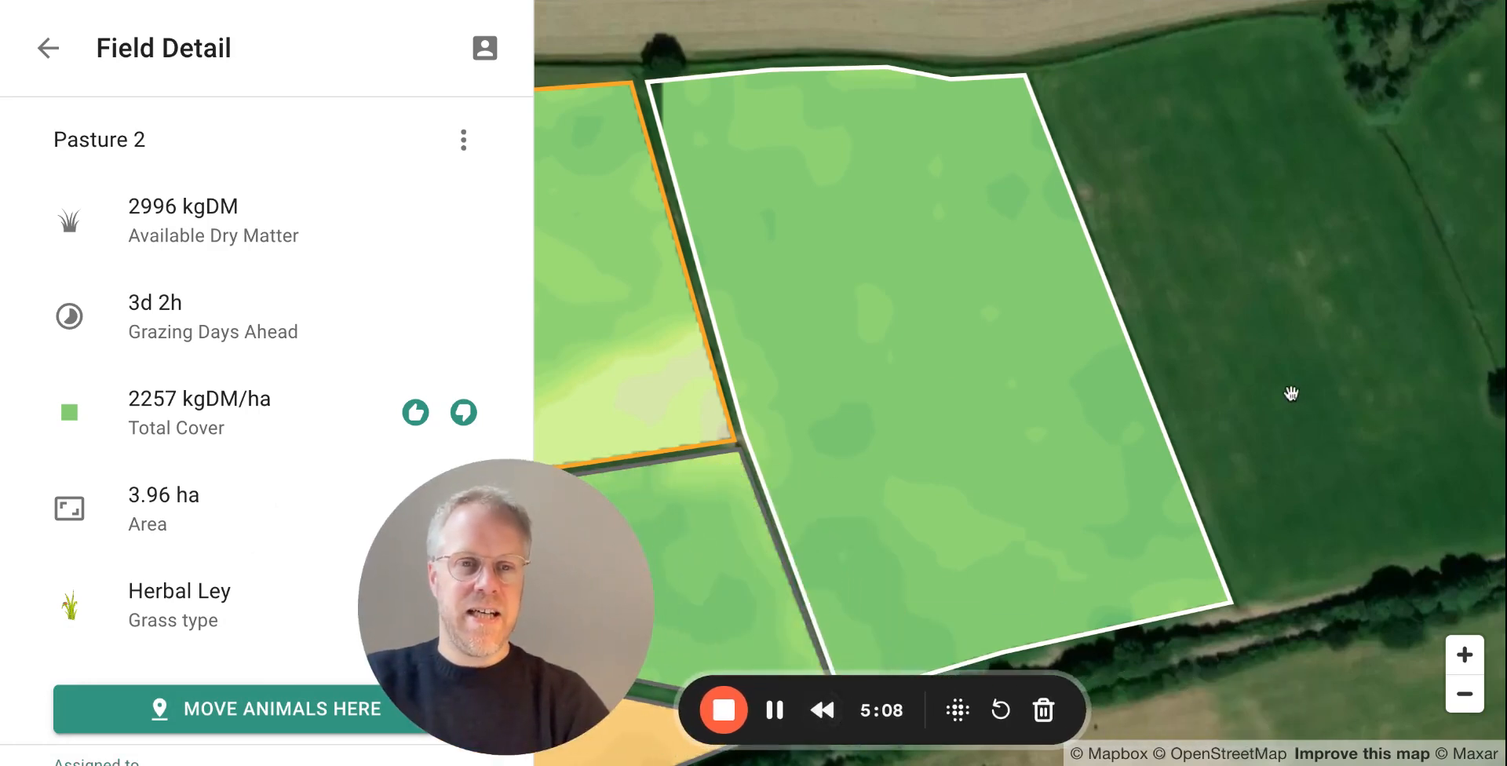
Step: Open the details of Pasture 3 from the farm map and reassign the field from Silage to Cow Group 1
{"action": "left_click_drag", "start_coordinate": [1295, 397], "coordinate": [1490, 319]}
{"action": "scroll", "coordinate": [1020, 427], "scroll_direction": "down", "scroll_amount": 2}
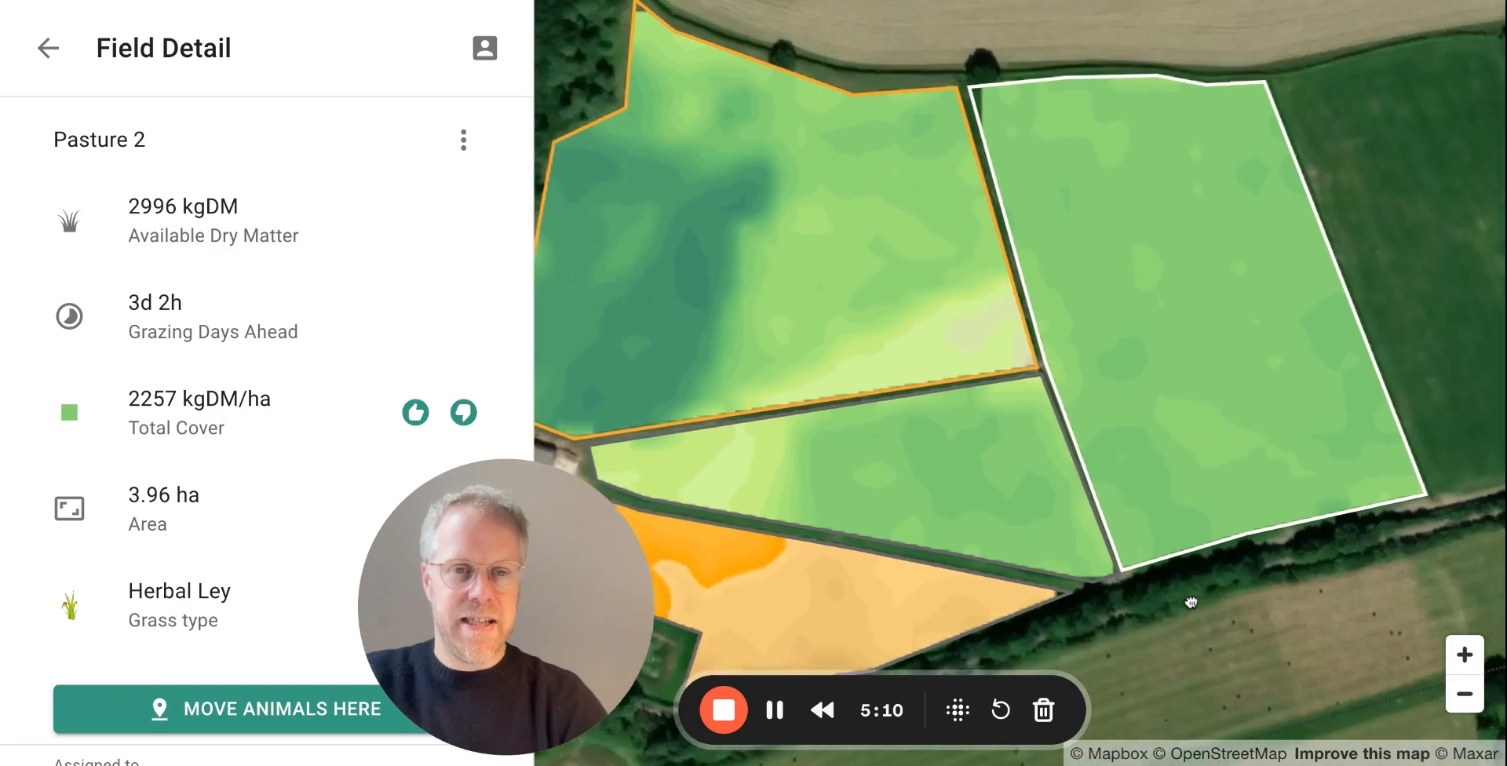
{"action": "left_click", "coordinate": [1186, 600]}
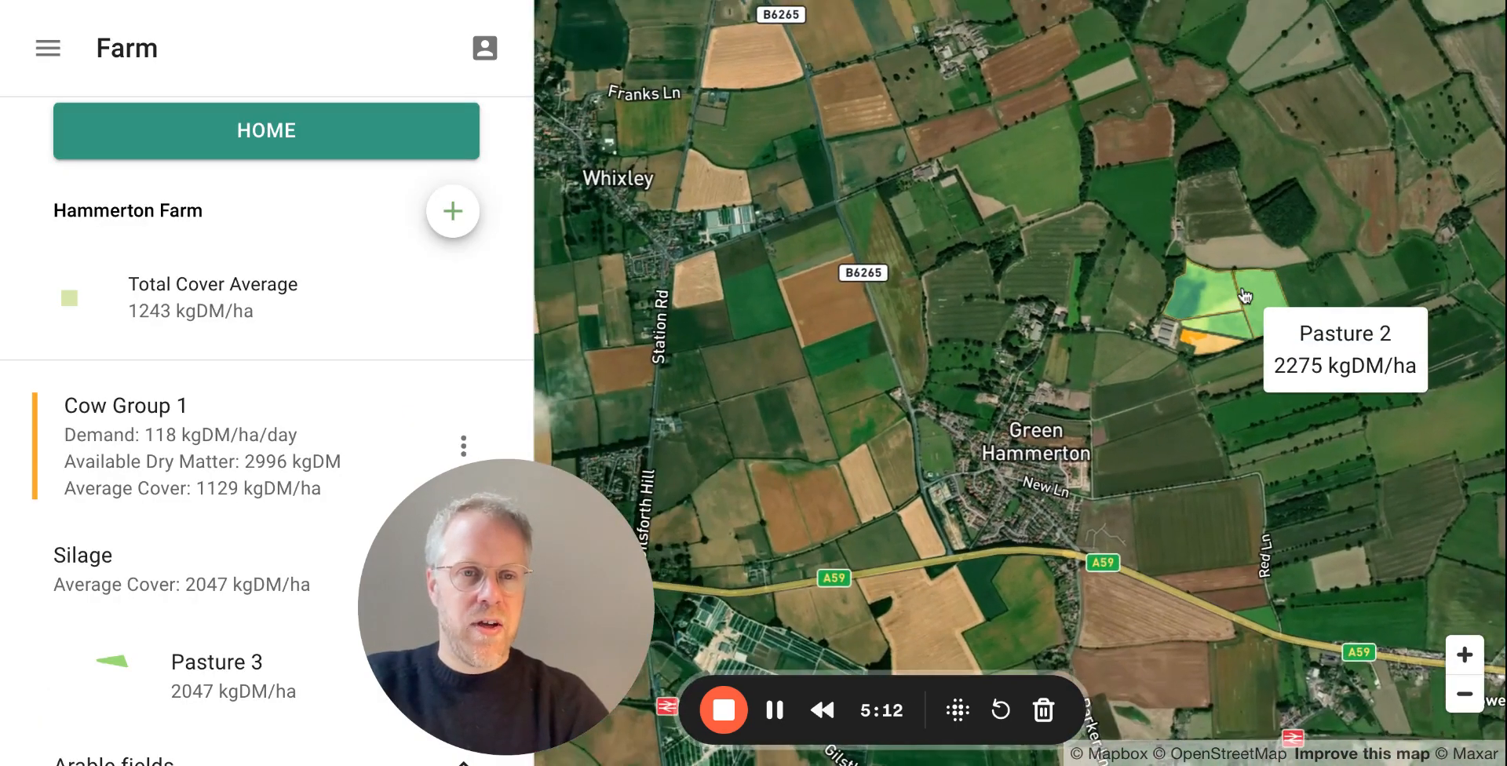
{"action": "scroll", "coordinate": [1245, 297], "scroll_direction": "up", "scroll_amount": 3}
{"action": "scroll", "coordinate": [1246, 297], "scroll_direction": "up", "scroll_amount": 5}
{"action": "left_click_drag", "start_coordinate": [1476, 110], "coordinate": [1133, 178]}
{"action": "left_click_drag", "start_coordinate": [1443, 164], "coordinate": [1379, 233]}
{"action": "left_click_drag", "start_coordinate": [781, 285], "coordinate": [992, 289]}
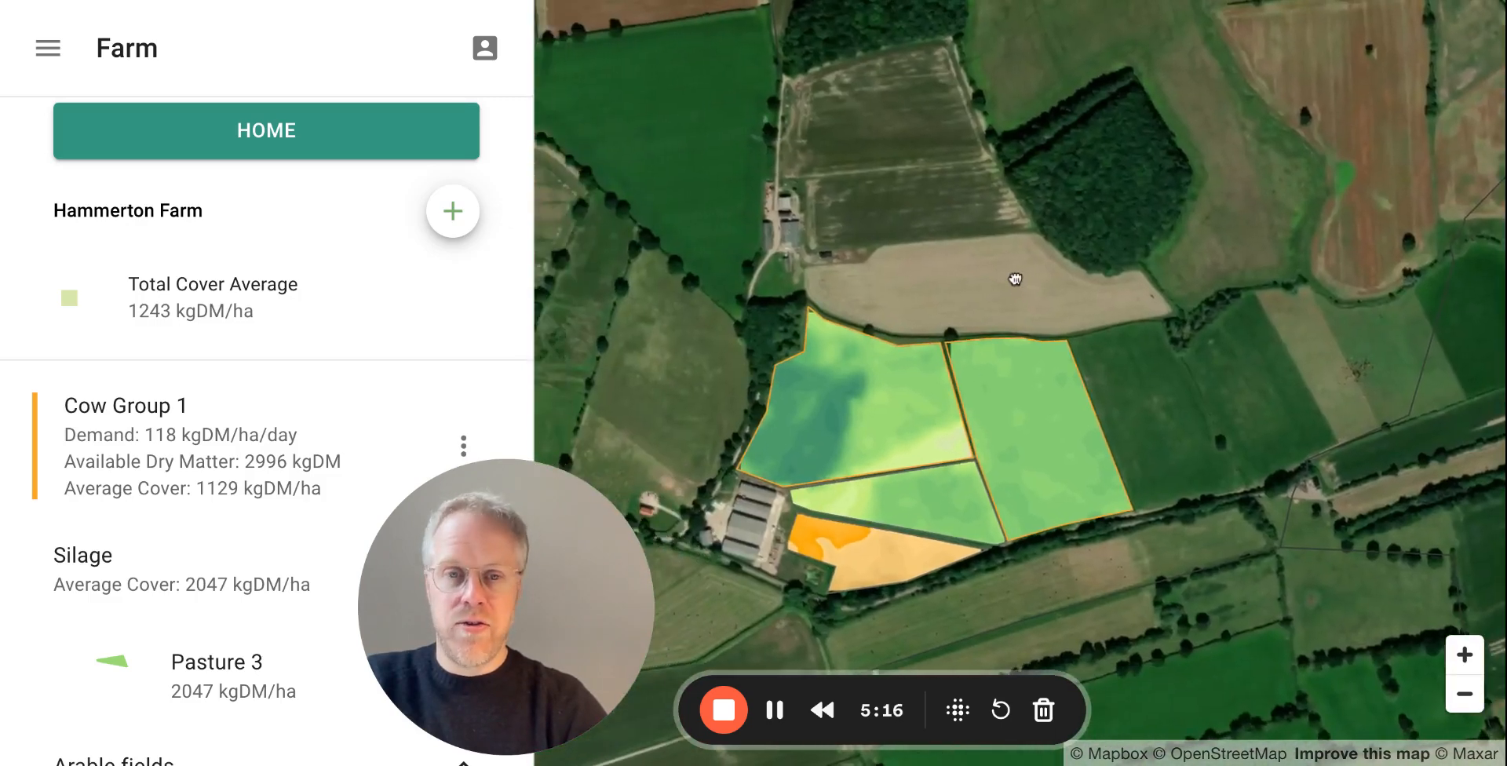
{"action": "scroll", "coordinate": [912, 440], "scroll_direction": "up", "scroll_amount": 3}
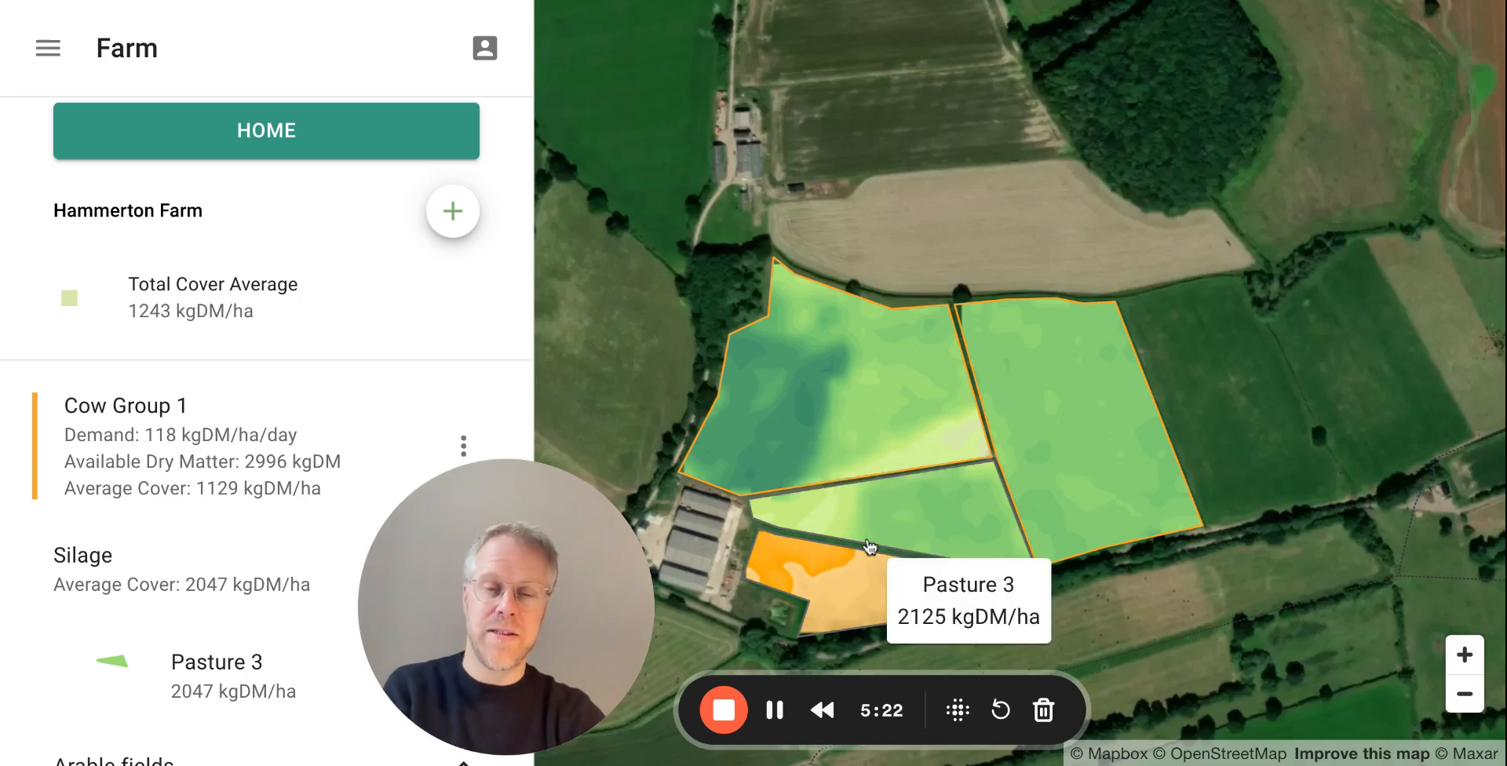
{"action": "left_click", "coordinate": [893, 534]}
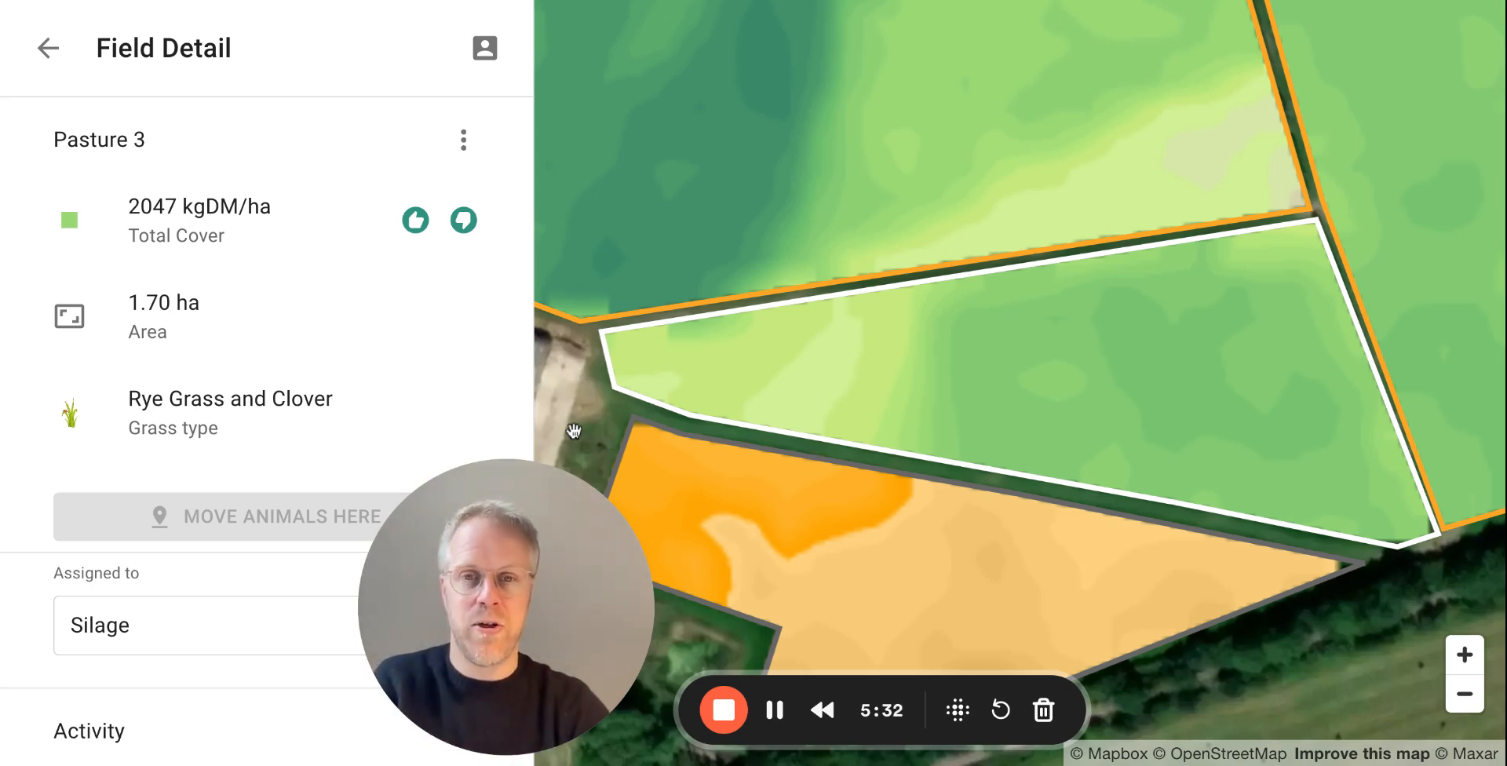
{"action": "left_click", "coordinate": [266, 620]}
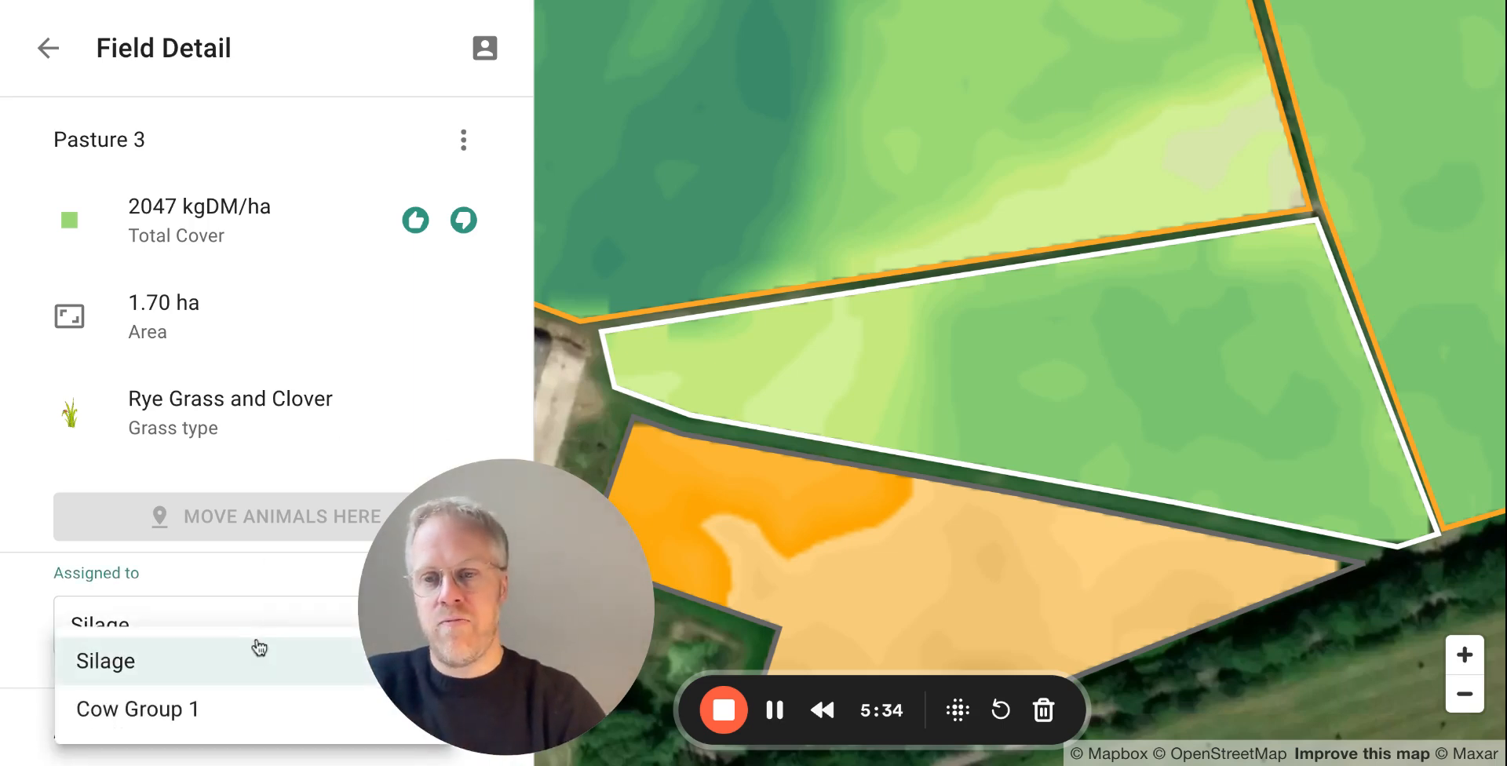
{"action": "left_click", "coordinate": [234, 711]}
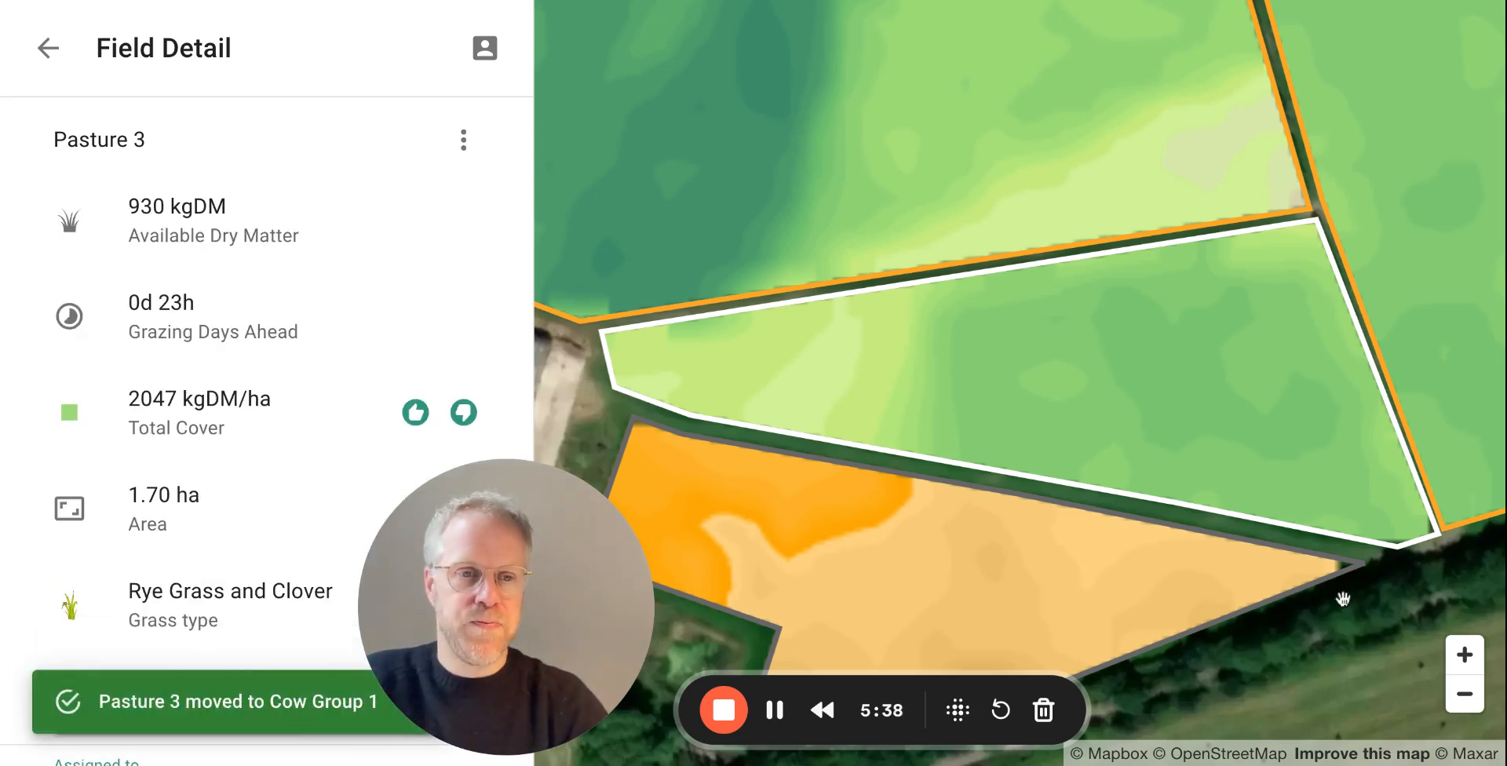
Step: Review Cow Group 1's demand and cover figures in the Hammerton Farm overview and its assigned pastures on the satellite map
{"action": "scroll", "coordinate": [1343, 599], "scroll_direction": "down", "scroll_amount": 3}
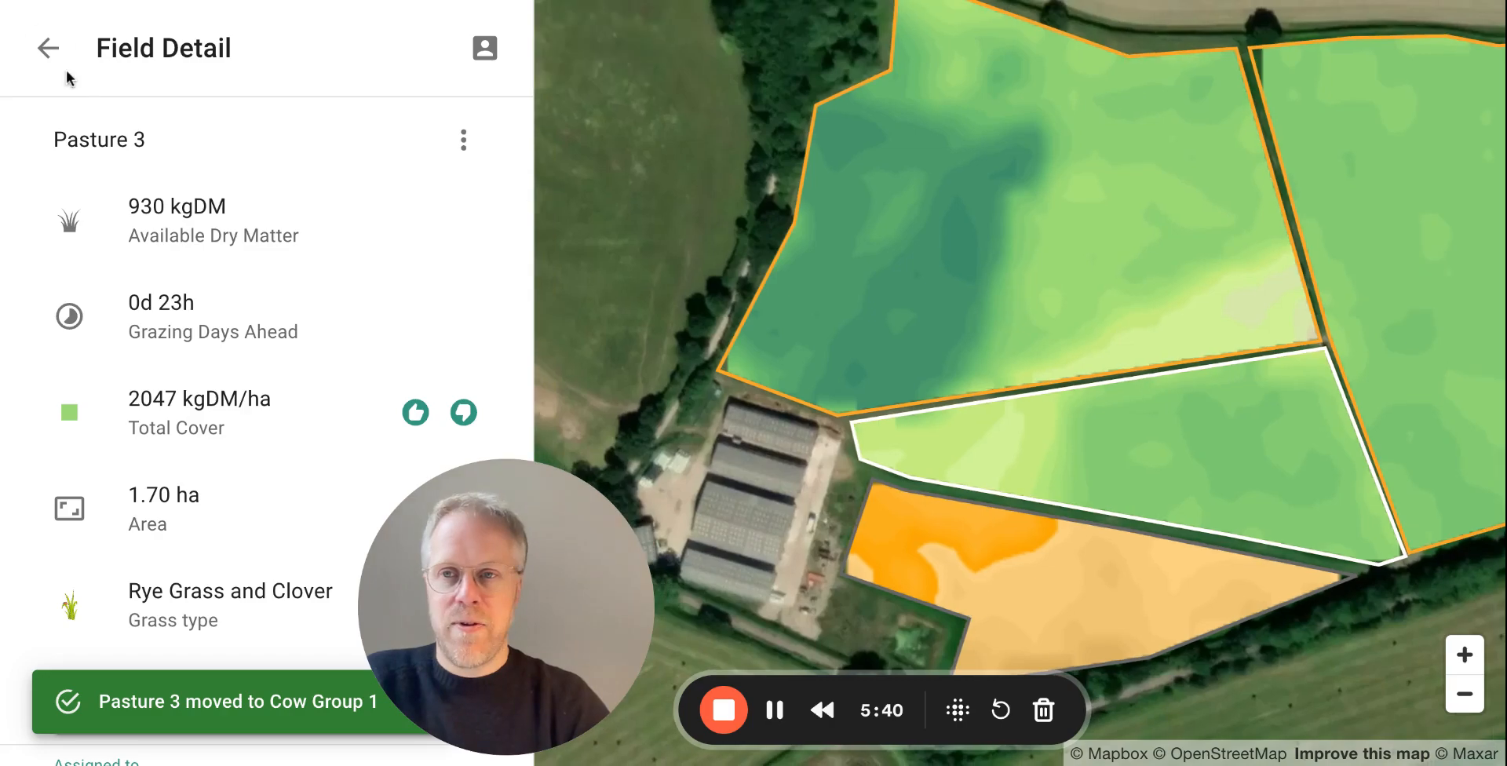
{"action": "left_click", "coordinate": [48, 48]}
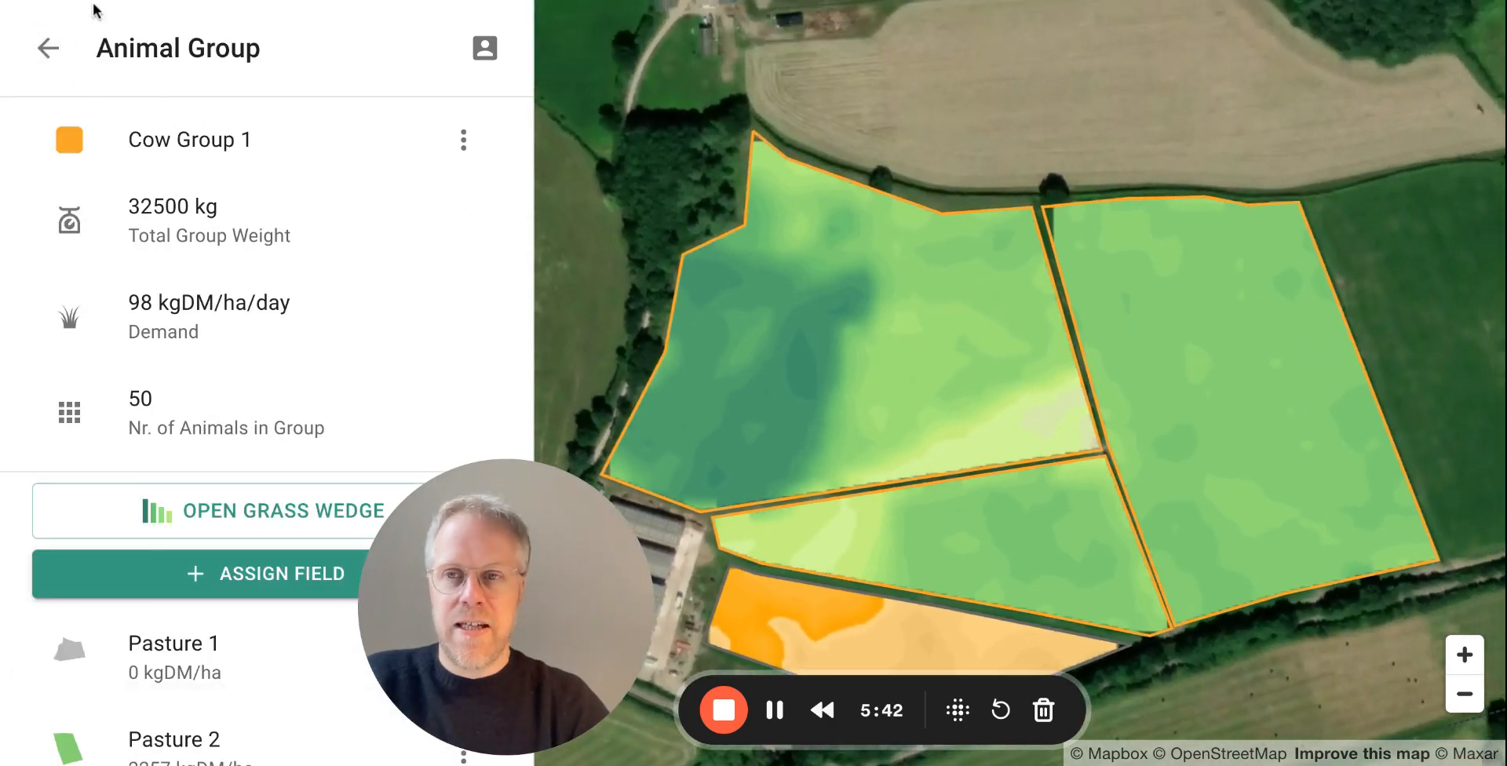
{"action": "left_click", "coordinate": [48, 49]}
{"action": "scroll", "coordinate": [228, 280], "scroll_direction": "down", "scroll_amount": 1}
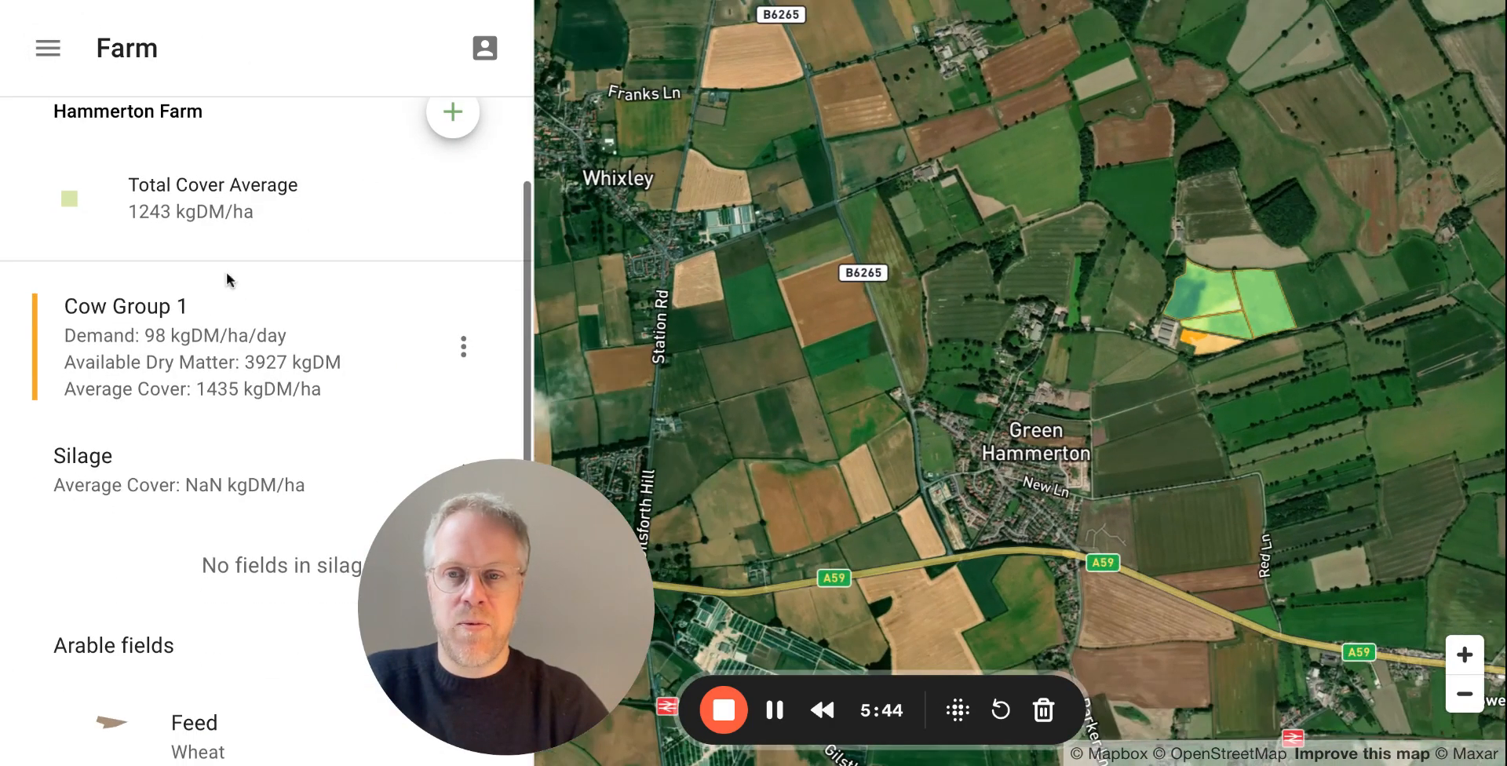
{"action": "left_click_drag", "start_coordinate": [891, 379], "coordinate": [763, 414]}
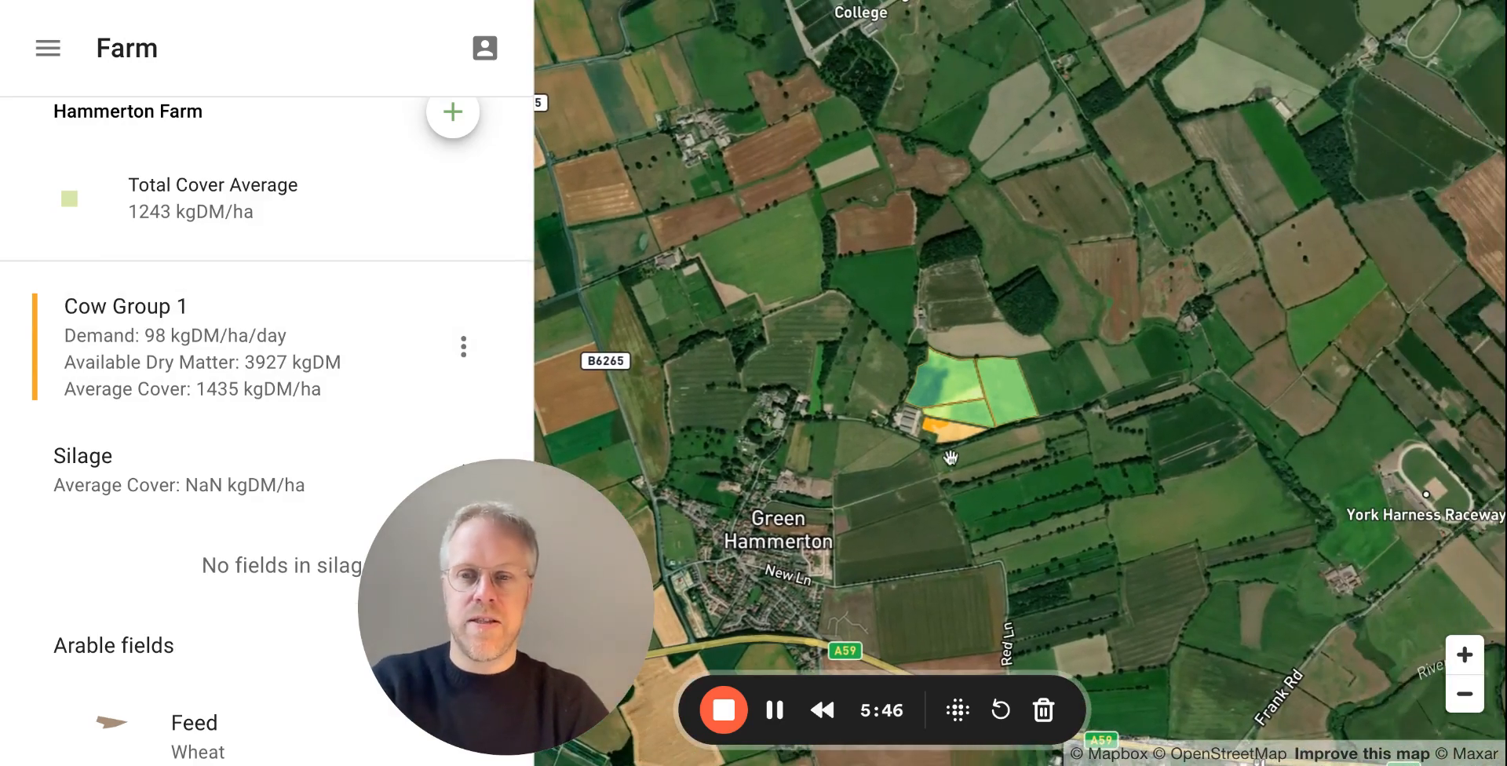
{"action": "scroll", "coordinate": [993, 391], "scroll_direction": "up", "scroll_amount": 5}
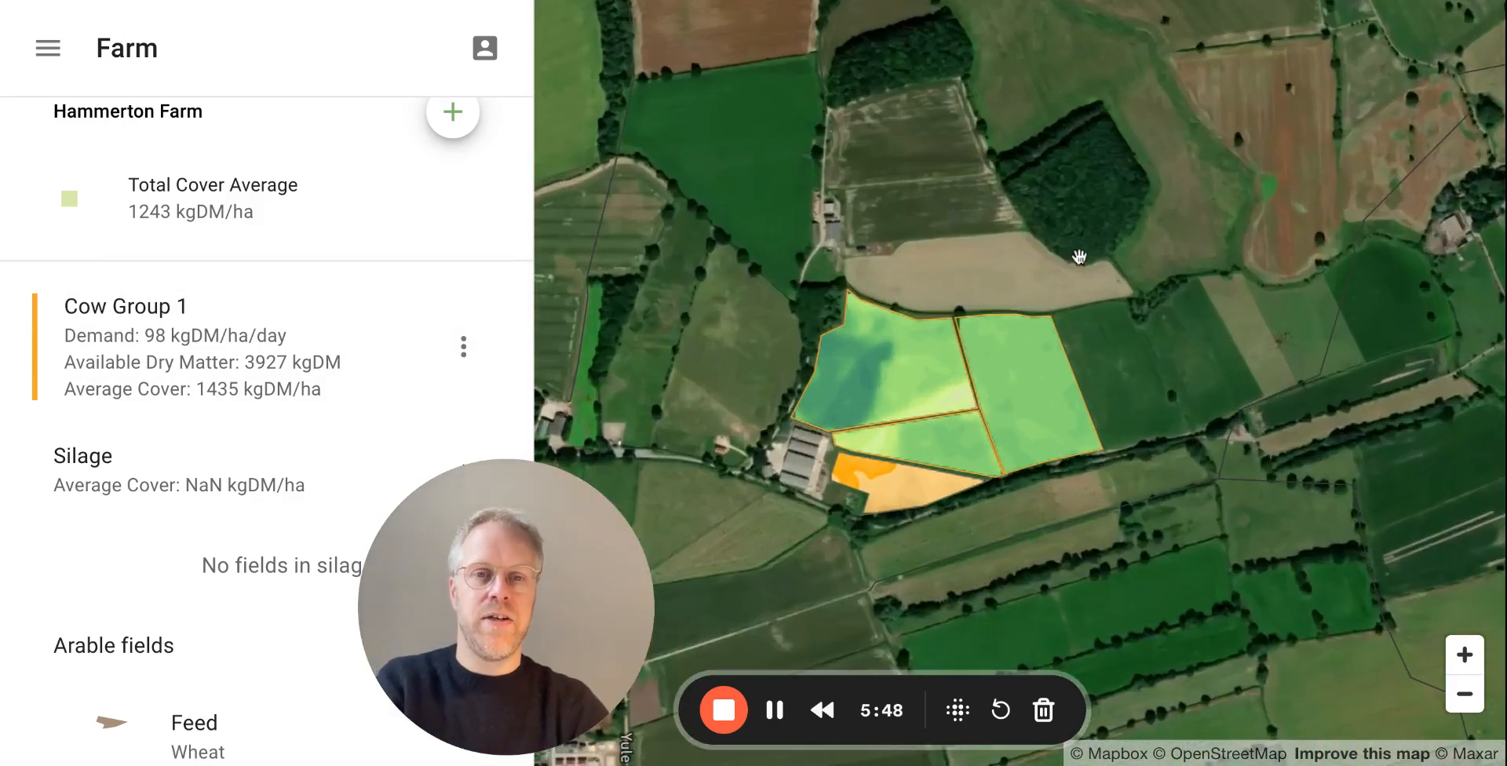
{"action": "scroll", "coordinate": [945, 265], "scroll_direction": "up", "scroll_amount": 3}
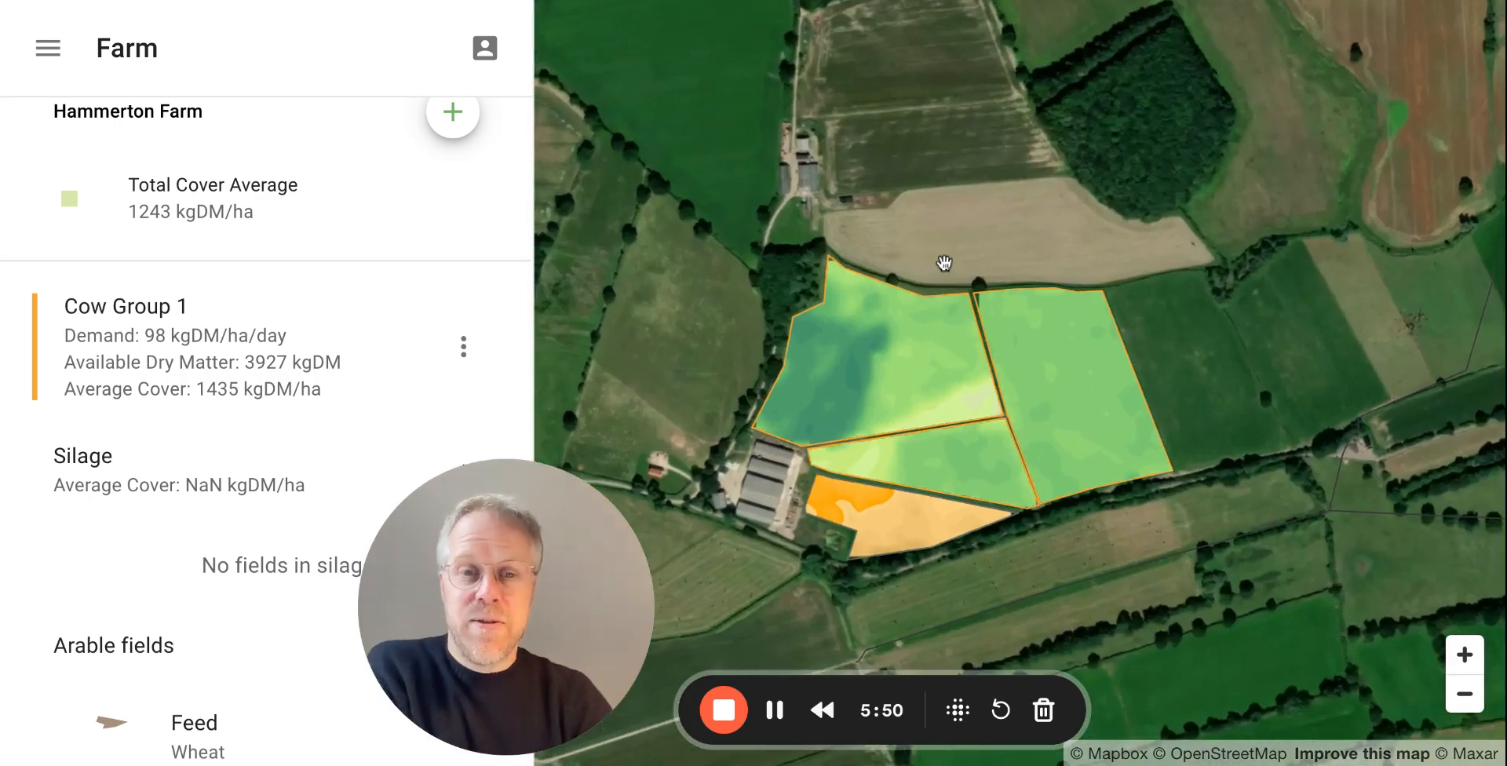
{"action": "scroll", "coordinate": [945, 264], "scroll_direction": "up", "scroll_amount": 1}
{"action": "scroll", "coordinate": [945, 264], "scroll_direction": "up", "scroll_amount": 2}
{"action": "left_click_drag", "start_coordinate": [945, 263], "coordinate": [949, 181]}
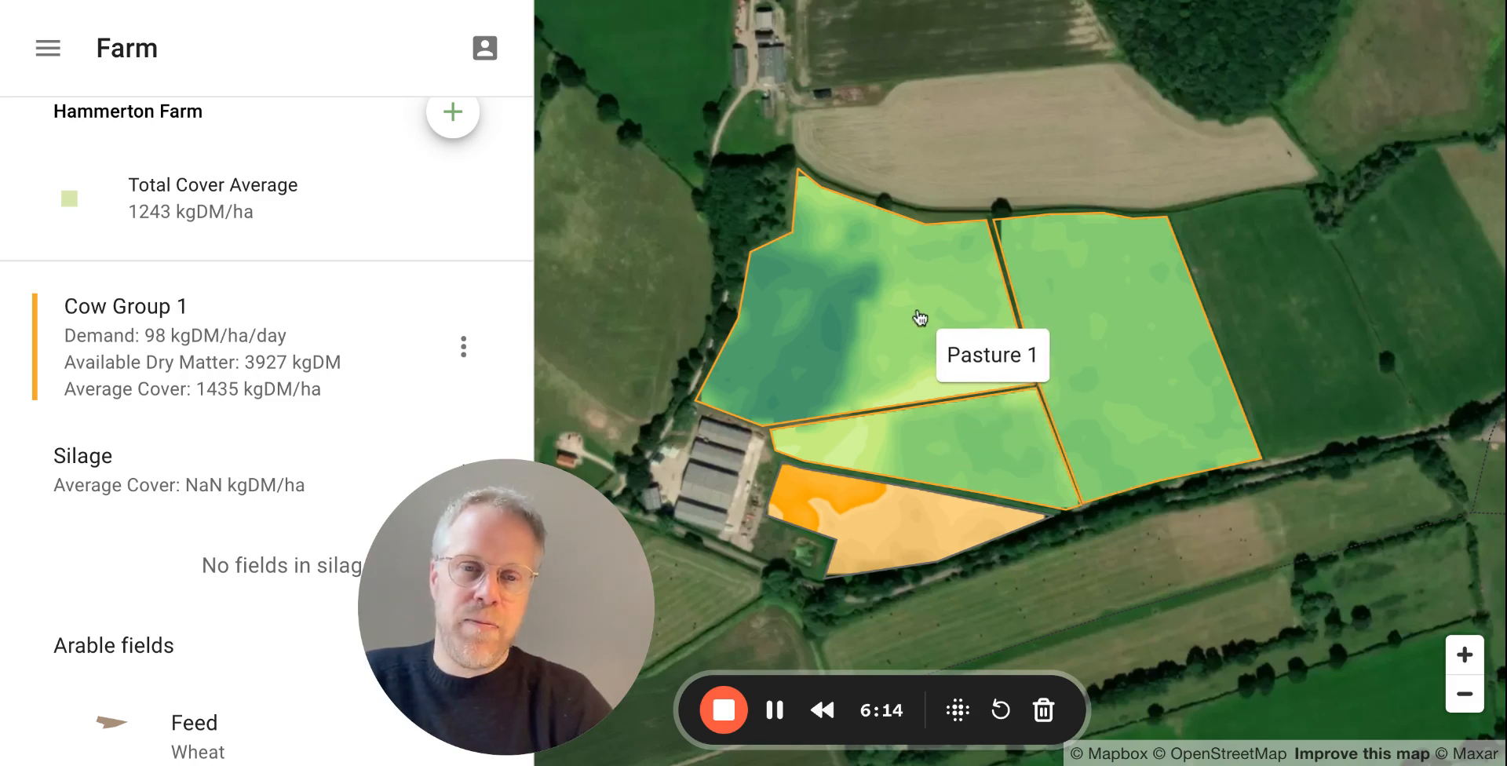
Step: Open the details of Pasture 2 from the farm map and move the animals into this field
{"action": "left_click", "coordinate": [1117, 346]}
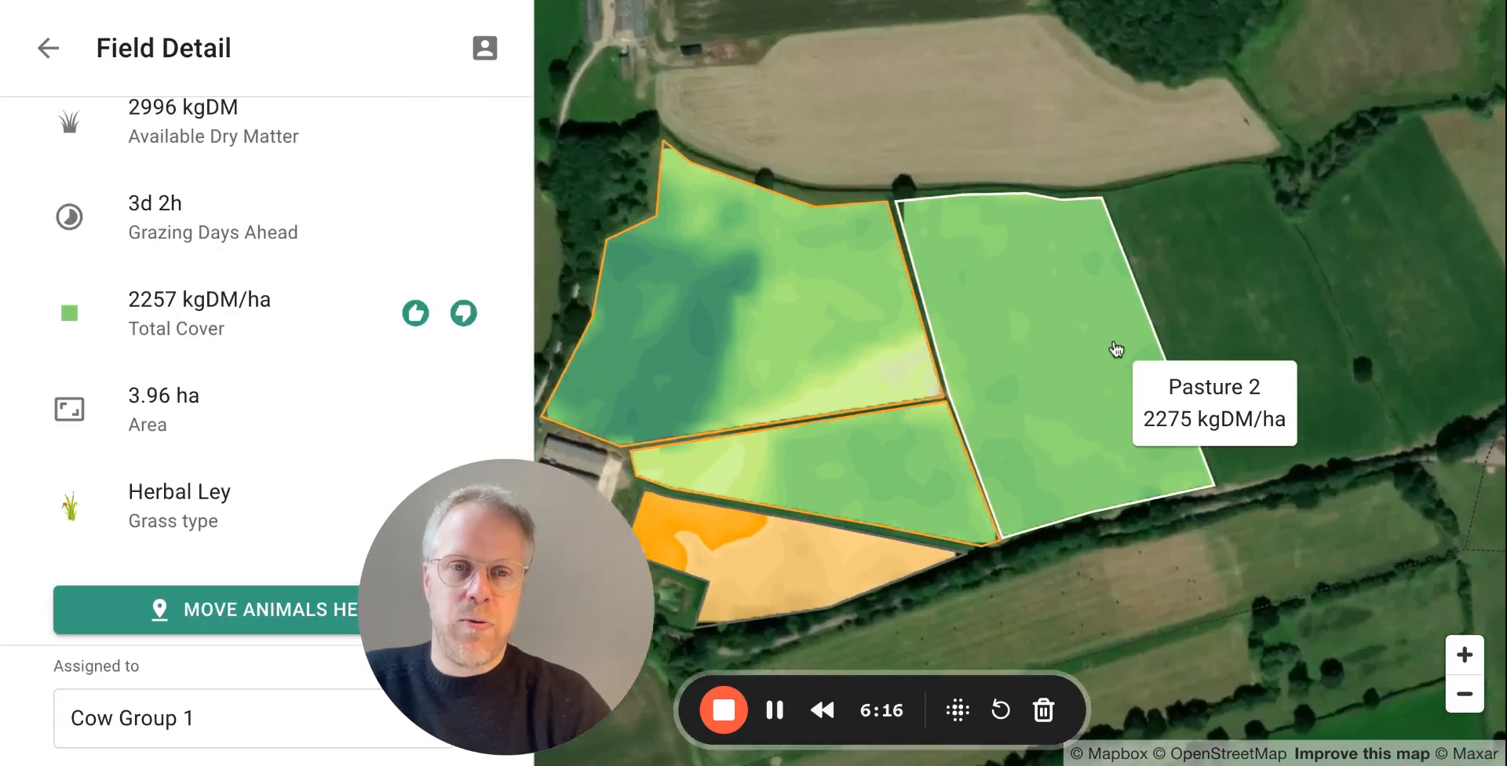
{"action": "scroll", "coordinate": [1119, 349], "scroll_direction": "up", "scroll_amount": 2}
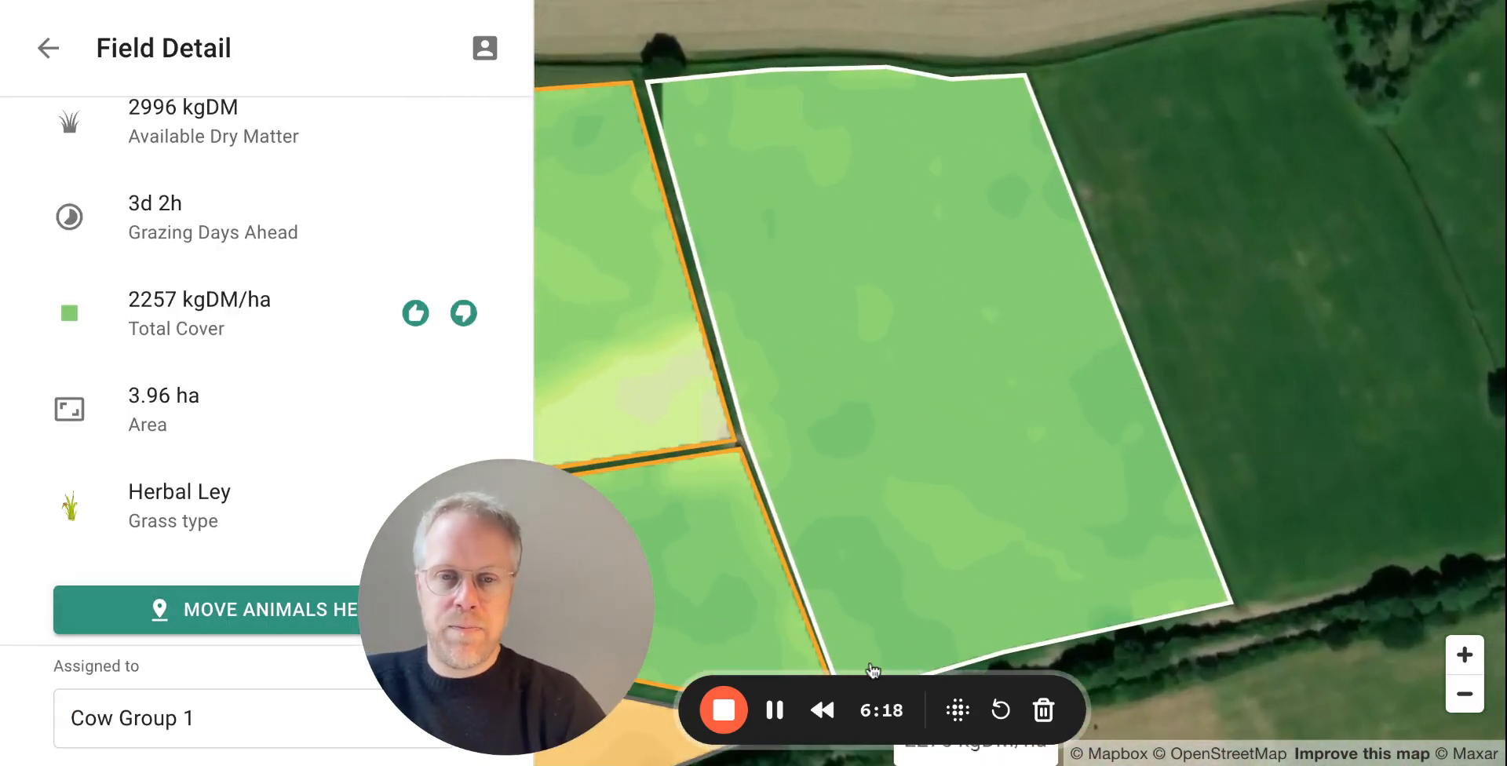
{"action": "left_click_drag", "start_coordinate": [795, 680], "coordinate": [843, 681]}
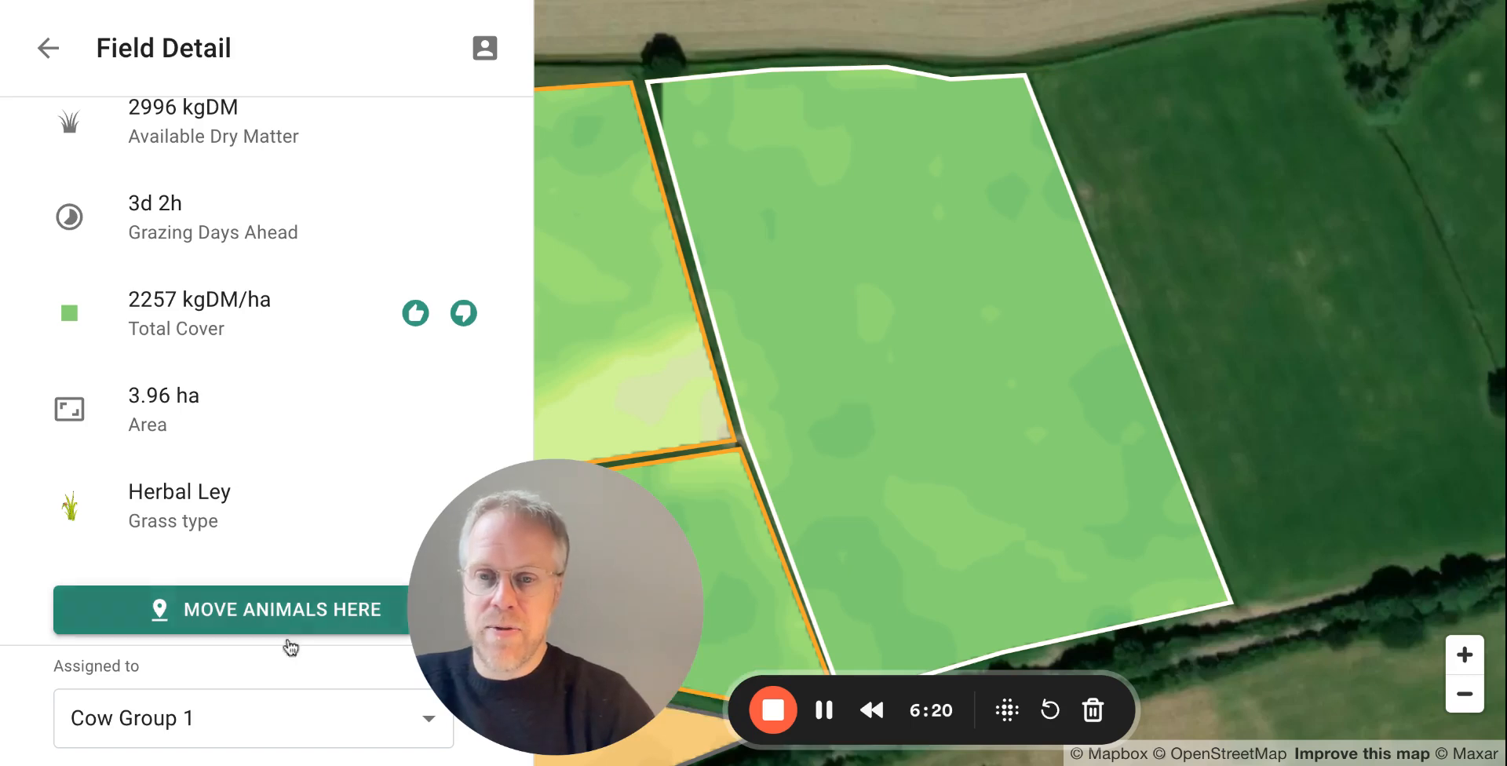
{"action": "left_click", "coordinate": [294, 612]}
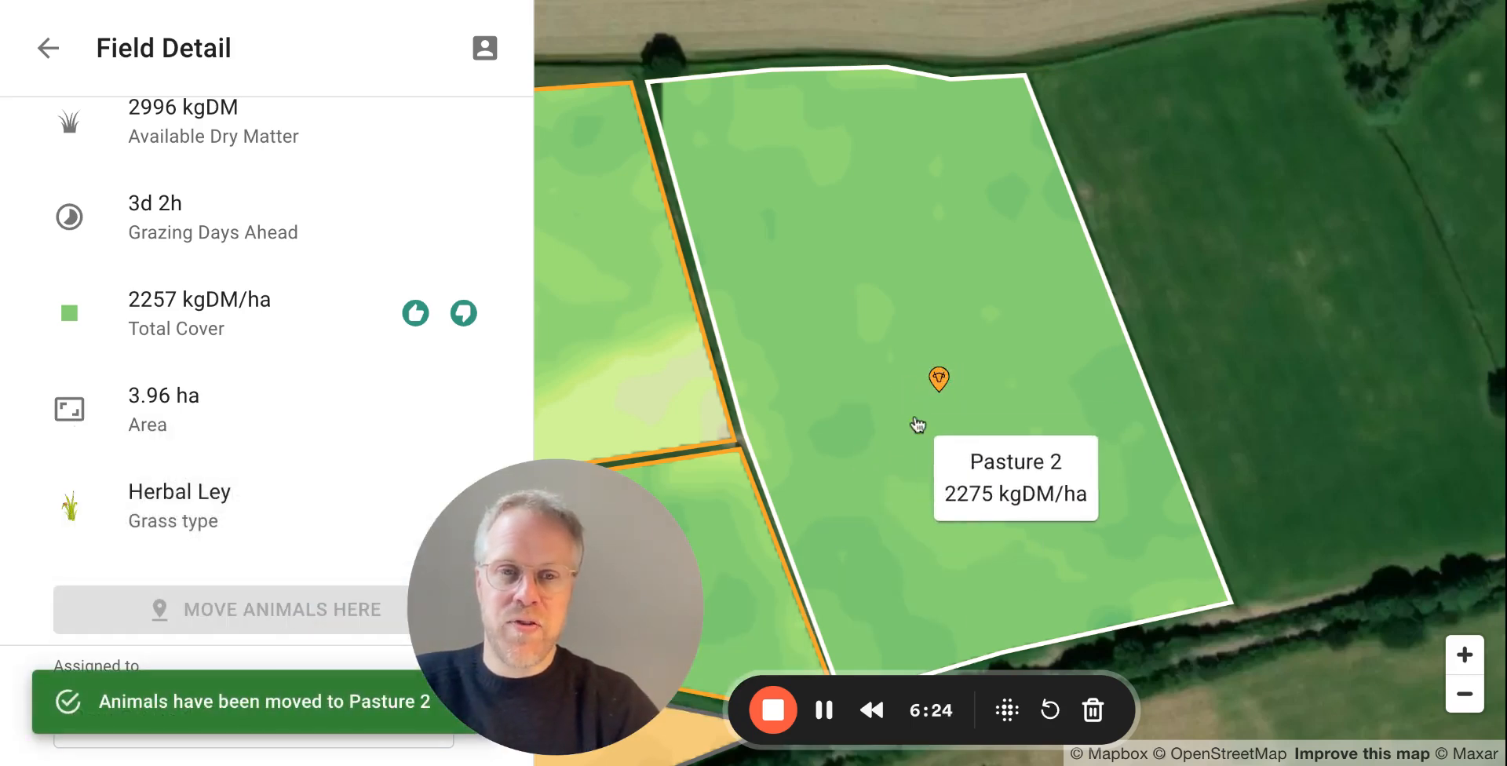
Step: Return from Pasture 2's details to the animal group's details and bring its assigned pastures into view
{"action": "left_click_drag", "start_coordinate": [824, 664], "coordinate": [988, 611]}
{"action": "left_click", "coordinate": [48, 48]}
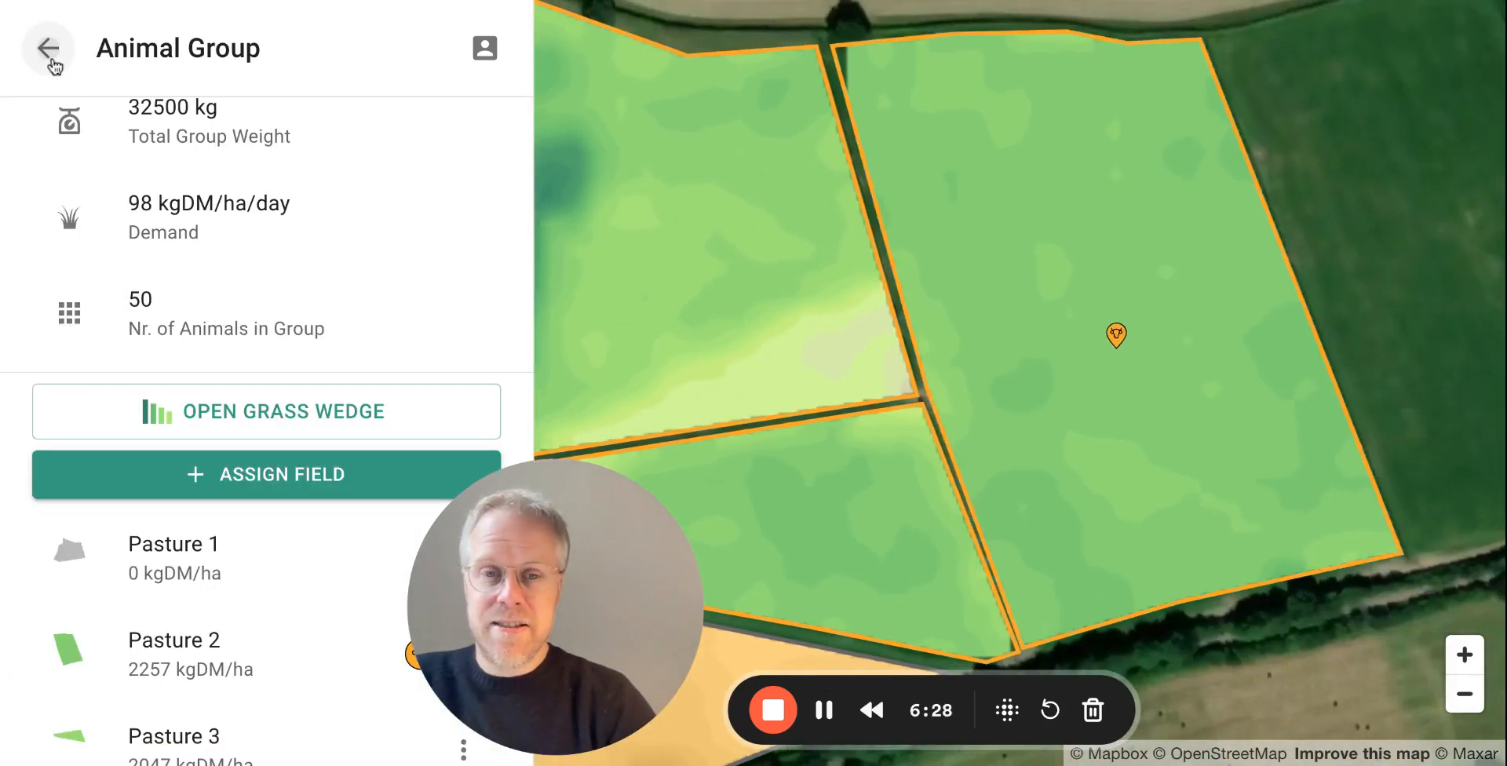
{"action": "scroll", "coordinate": [220, 524], "scroll_direction": "down", "scroll_amount": 1}
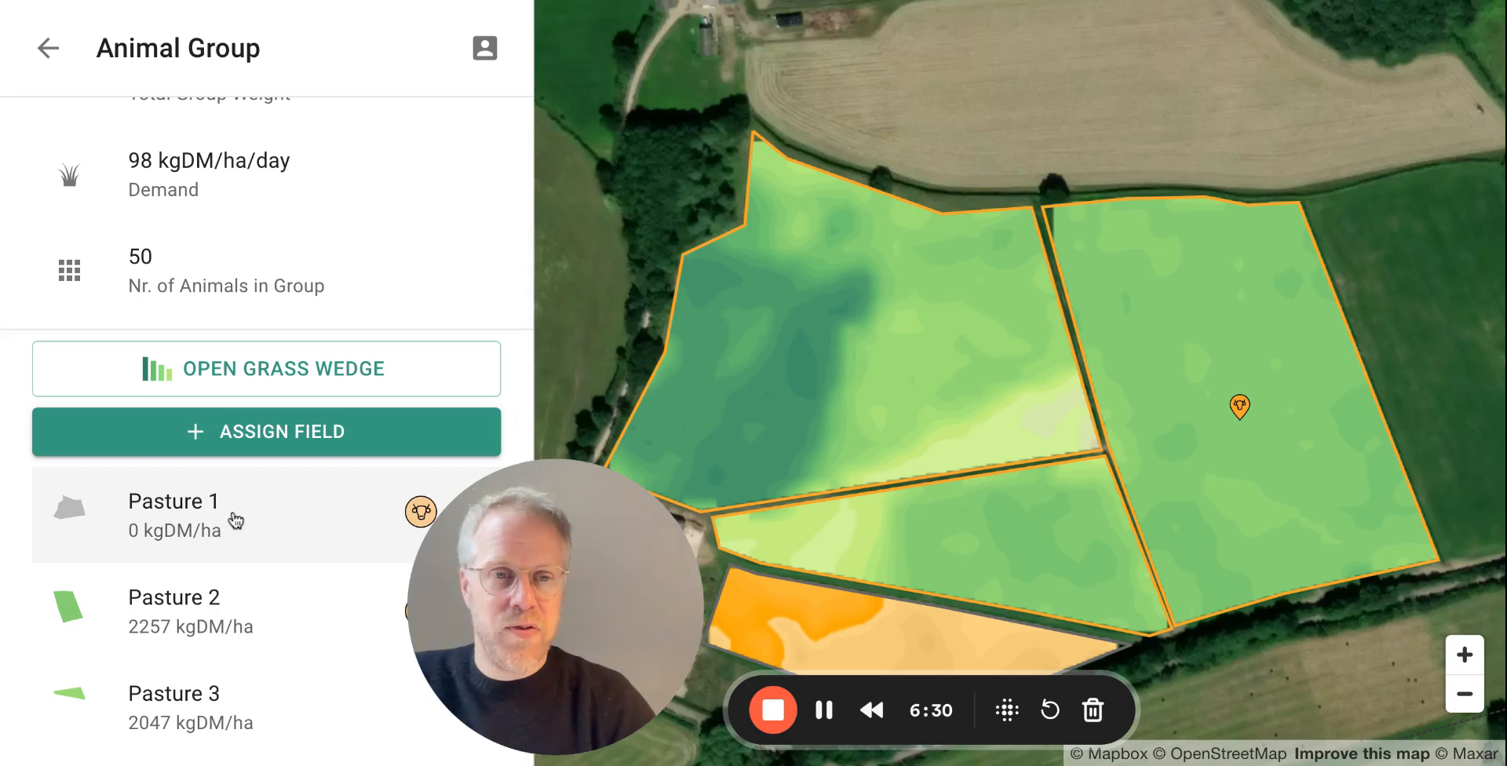
Step: Try to move the animals on the map from Pasture 2 to Pasture 1, updating Pasture 2's biomass to 1500 kgDM/ha
{"action": "left_click_drag", "start_coordinate": [1242, 406], "coordinate": [1050, 384]}
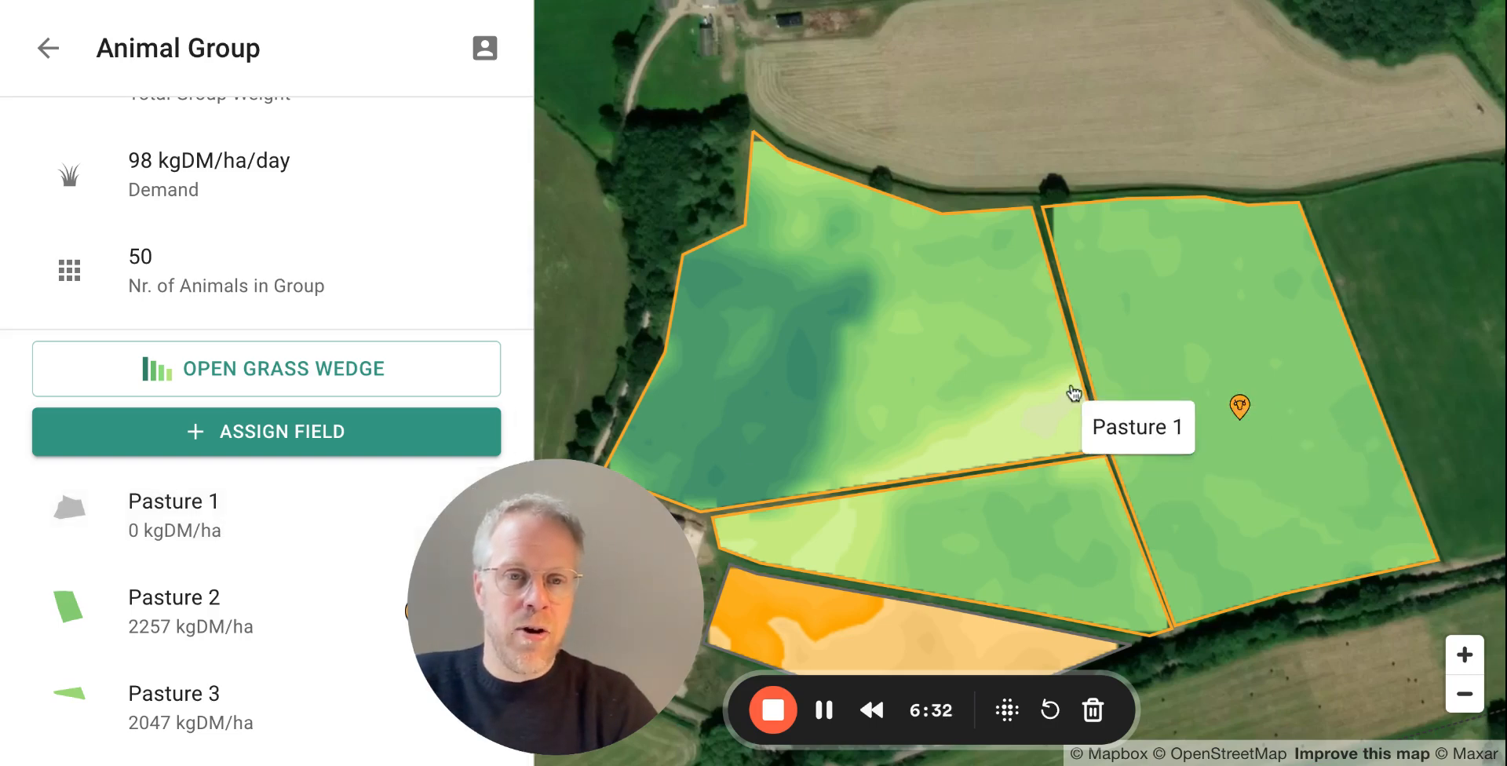
{"action": "left_click_drag", "start_coordinate": [1240, 406], "coordinate": [1084, 376]}
{"action": "left_click_drag", "start_coordinate": [900, 337], "coordinate": [902, 349]}
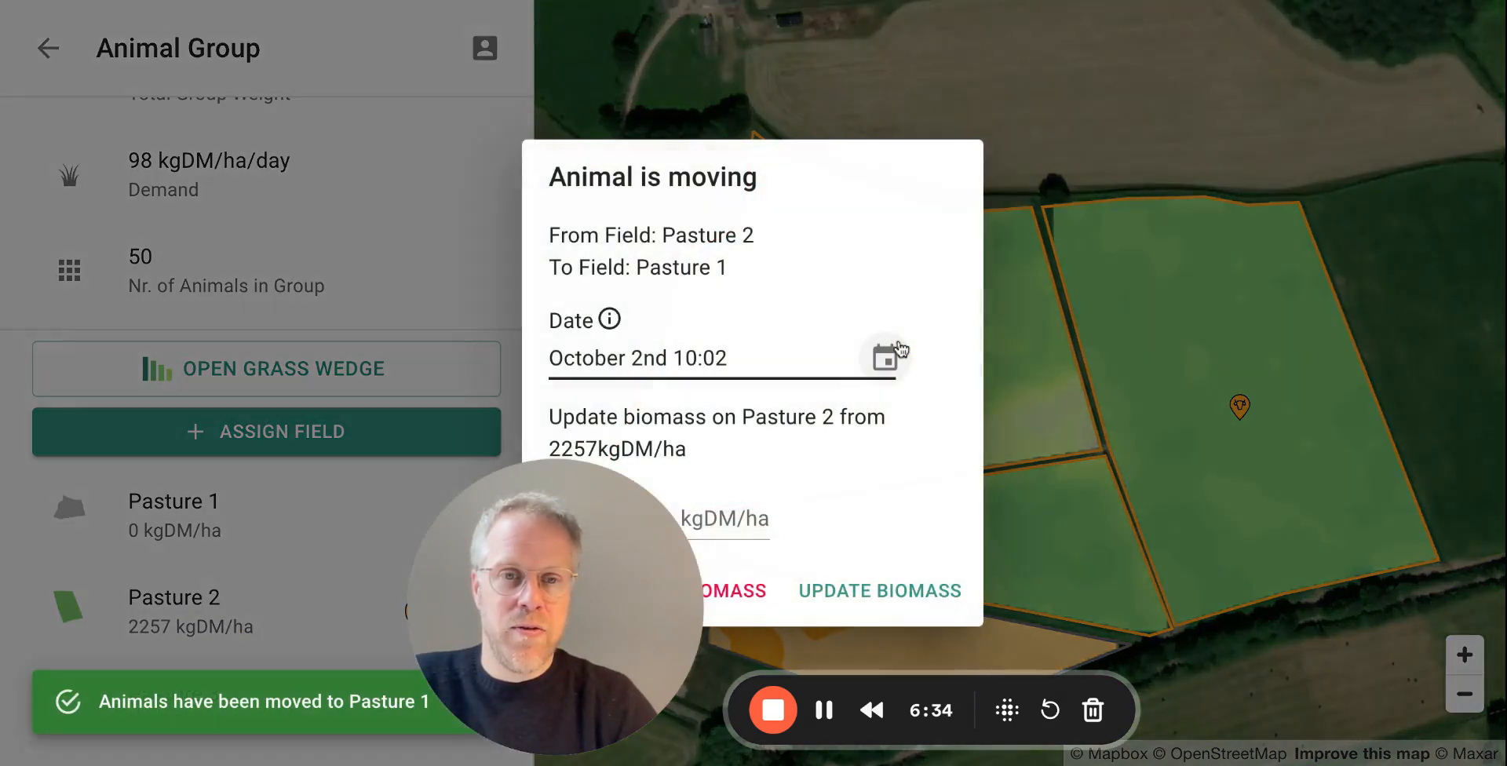
{"action": "left_click_drag", "start_coordinate": [837, 682], "coordinate": [543, 680]}
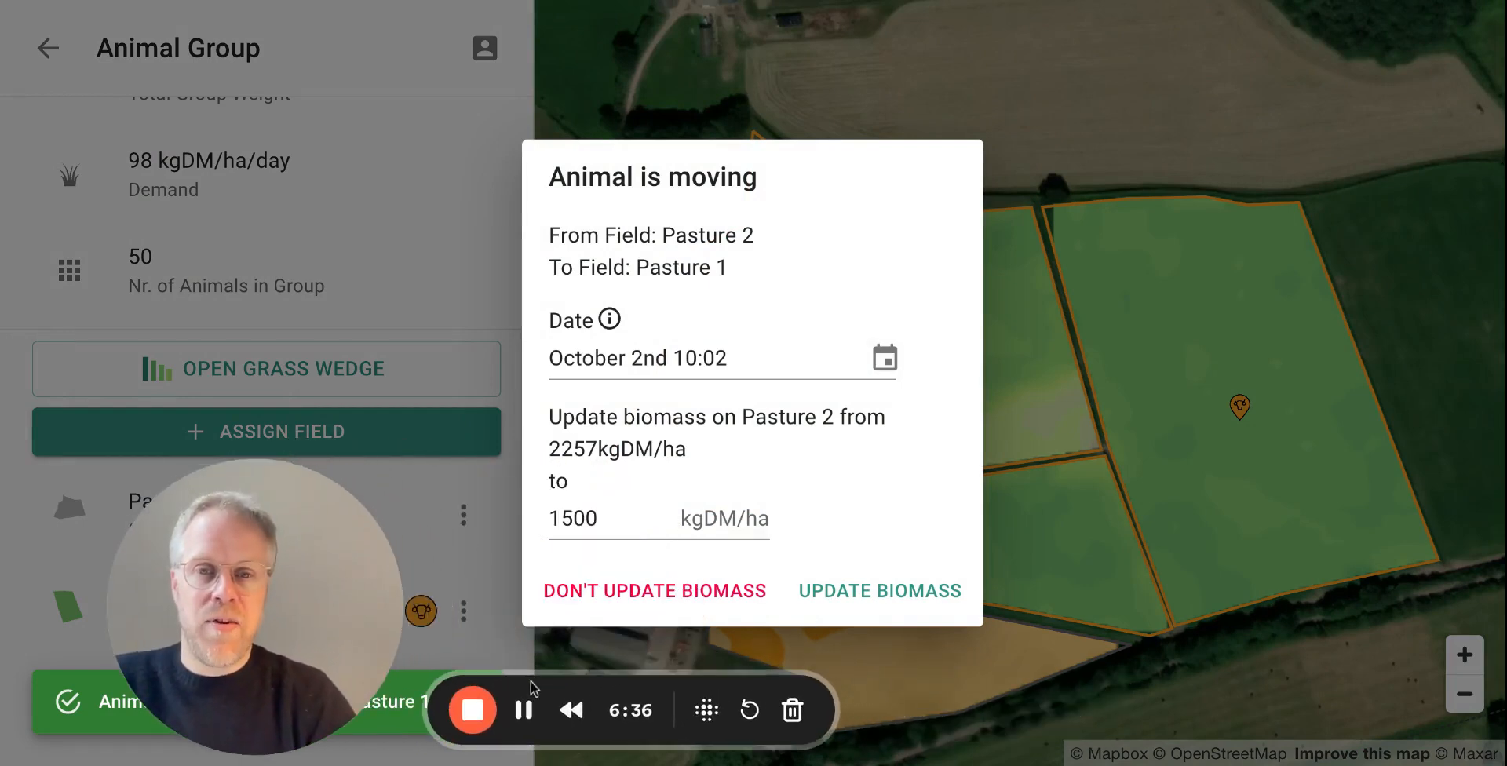
{"action": "left_click", "coordinate": [850, 598]}
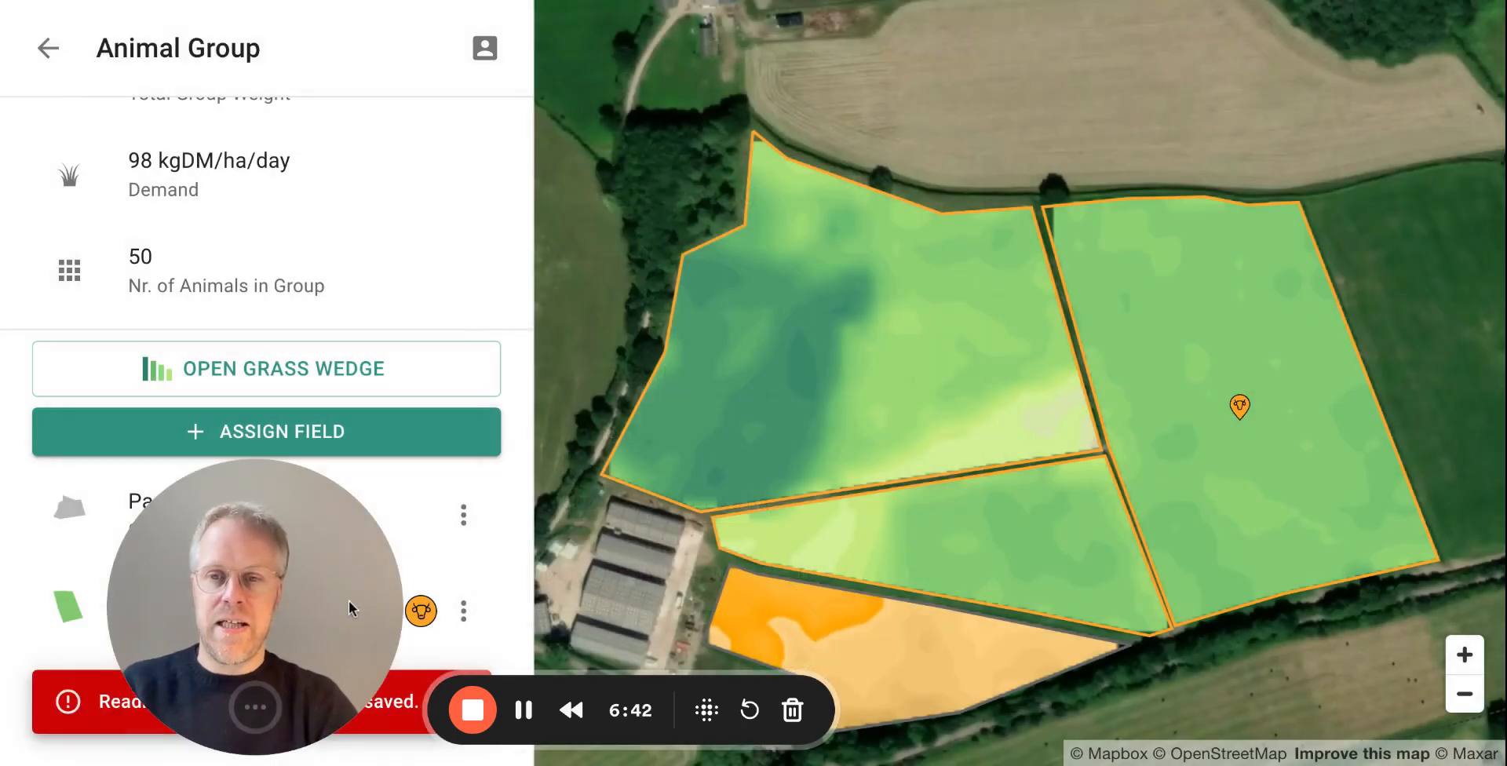
{"action": "left_click_drag", "start_coordinate": [529, 690], "coordinate": [937, 699]}
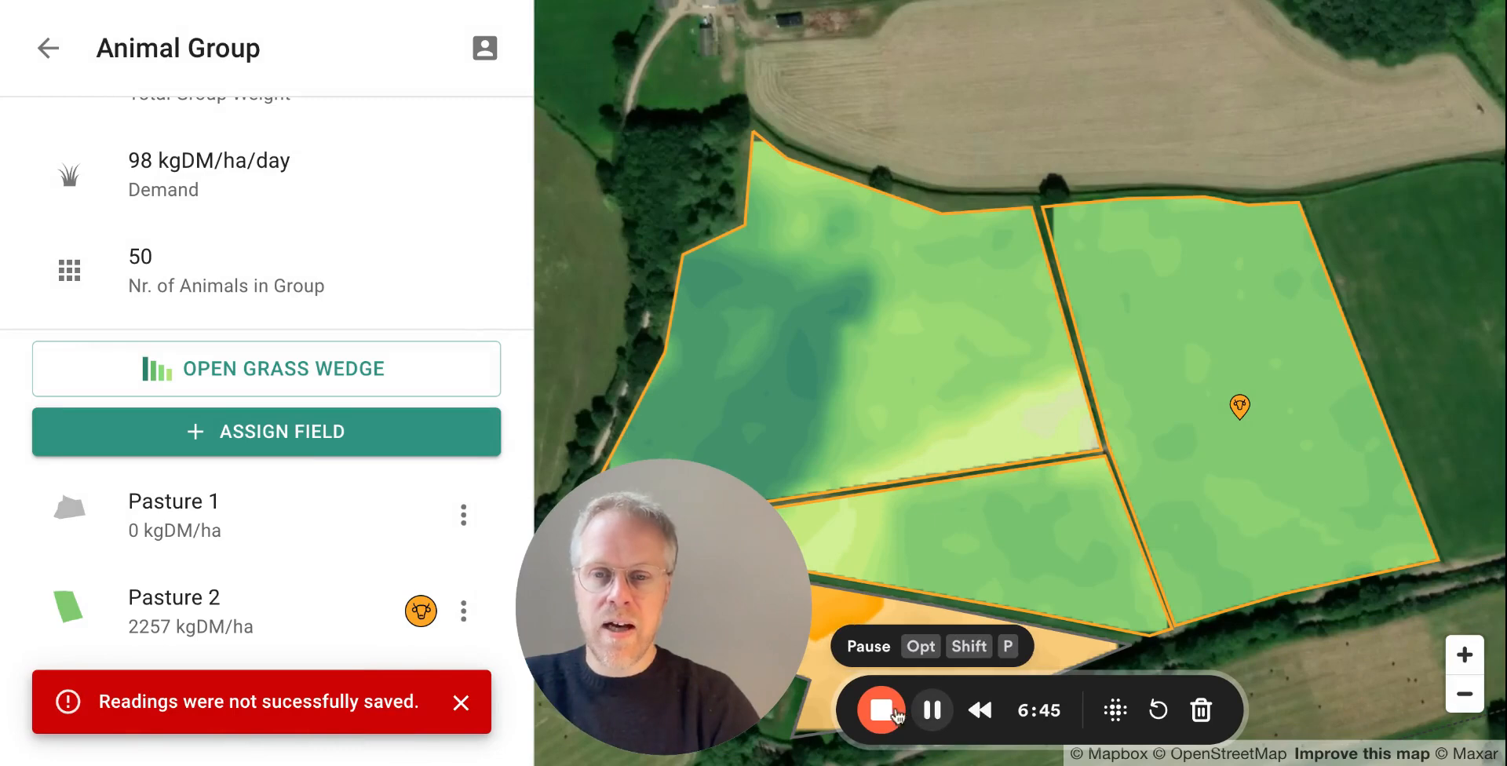
{"action": "left_click", "coordinate": [461, 703]}
Step: Move the animals on the map from Pasture 2 to Pasture 1 without updating Pasture 2's biomass
{"action": "left_click_drag", "start_coordinate": [1238, 406], "coordinate": [1051, 401]}
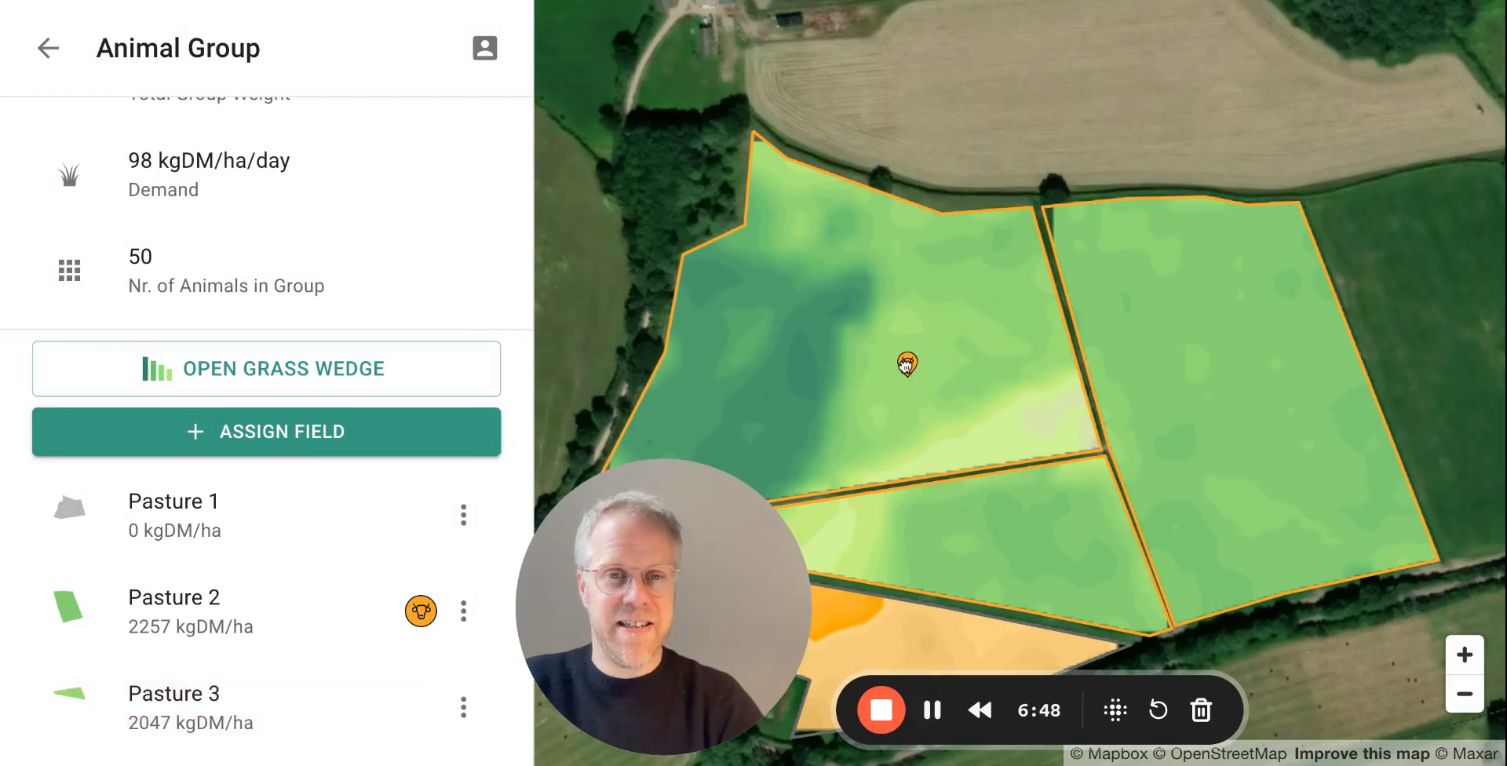
{"action": "left_click_drag", "start_coordinate": [907, 363], "coordinate": [912, 369]}
{"action": "left_click_drag", "start_coordinate": [978, 685], "coordinate": [638, 663]}
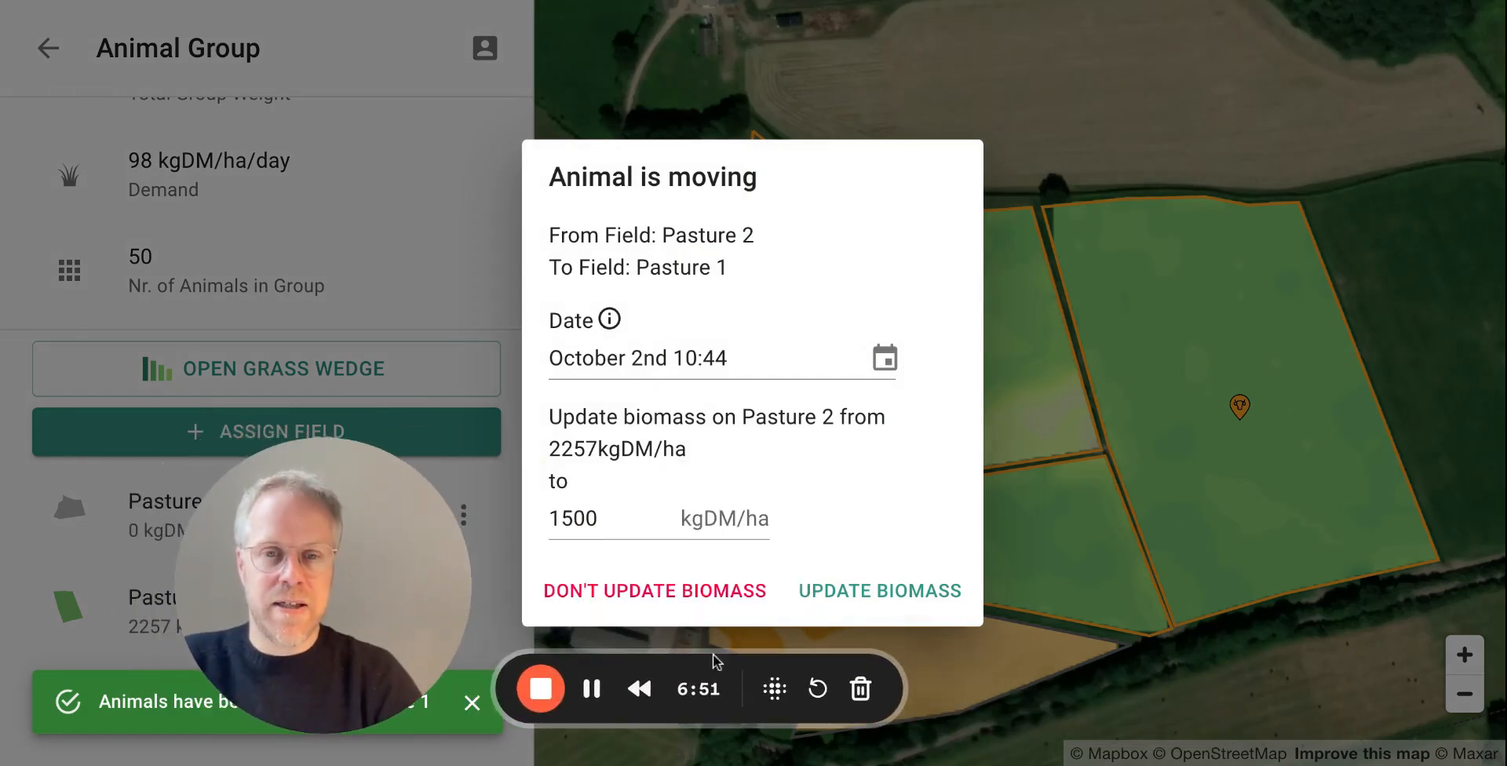
{"action": "left_click", "coordinate": [678, 596]}
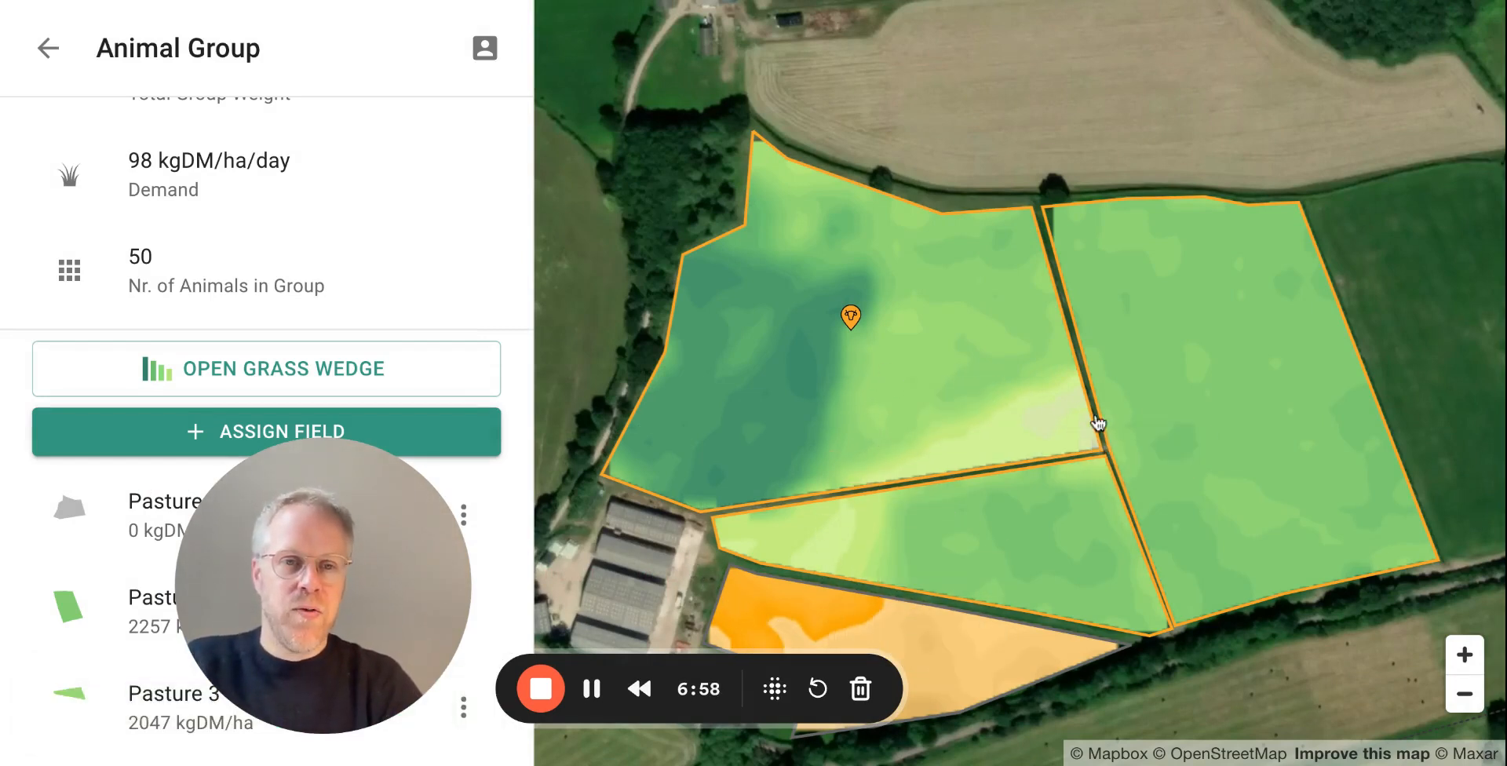
Step: Open the details of Pasture 3 from the map and move the animals into it without updating Pasture 1's biomass
{"action": "left_click", "coordinate": [1020, 528]}
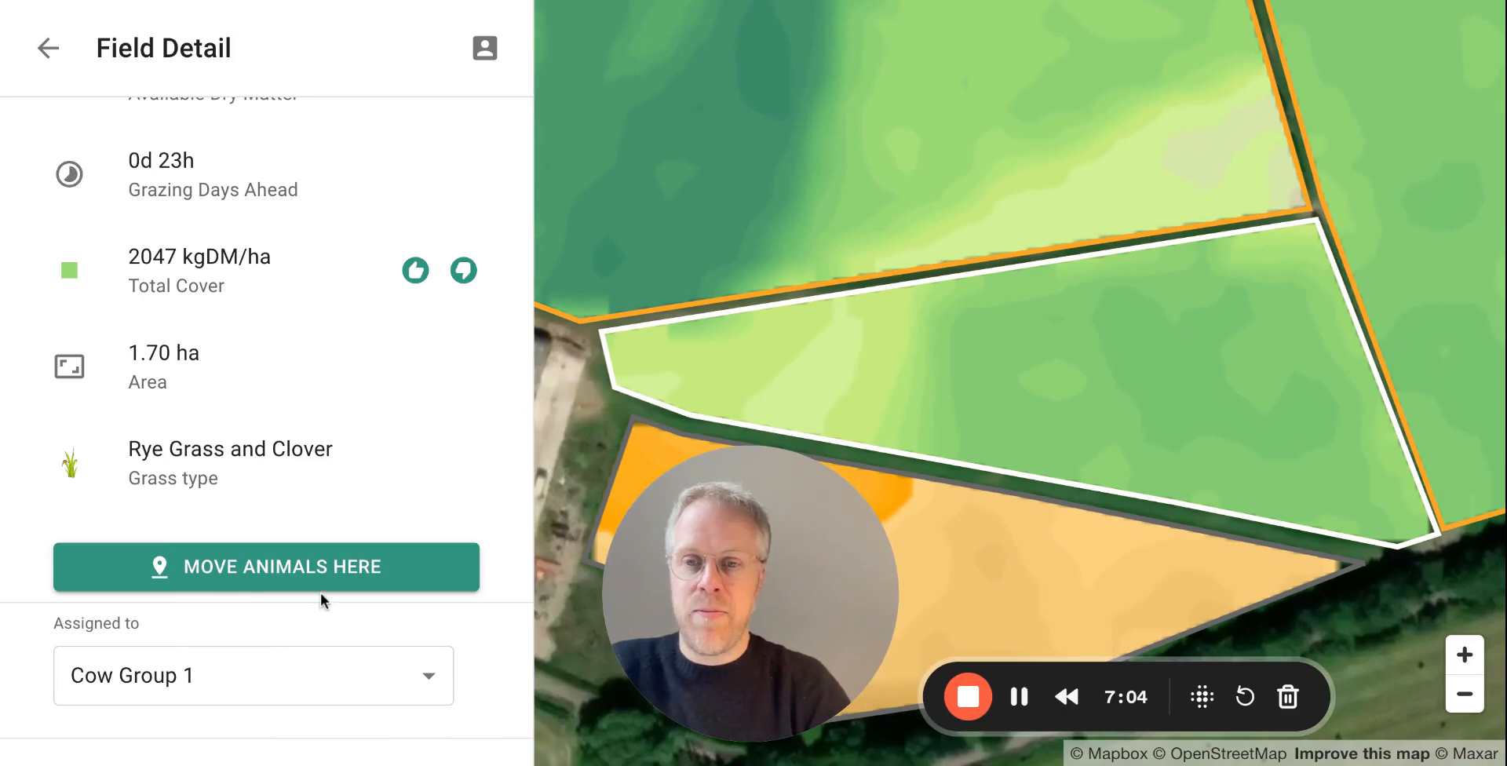
{"action": "left_click", "coordinate": [328, 570]}
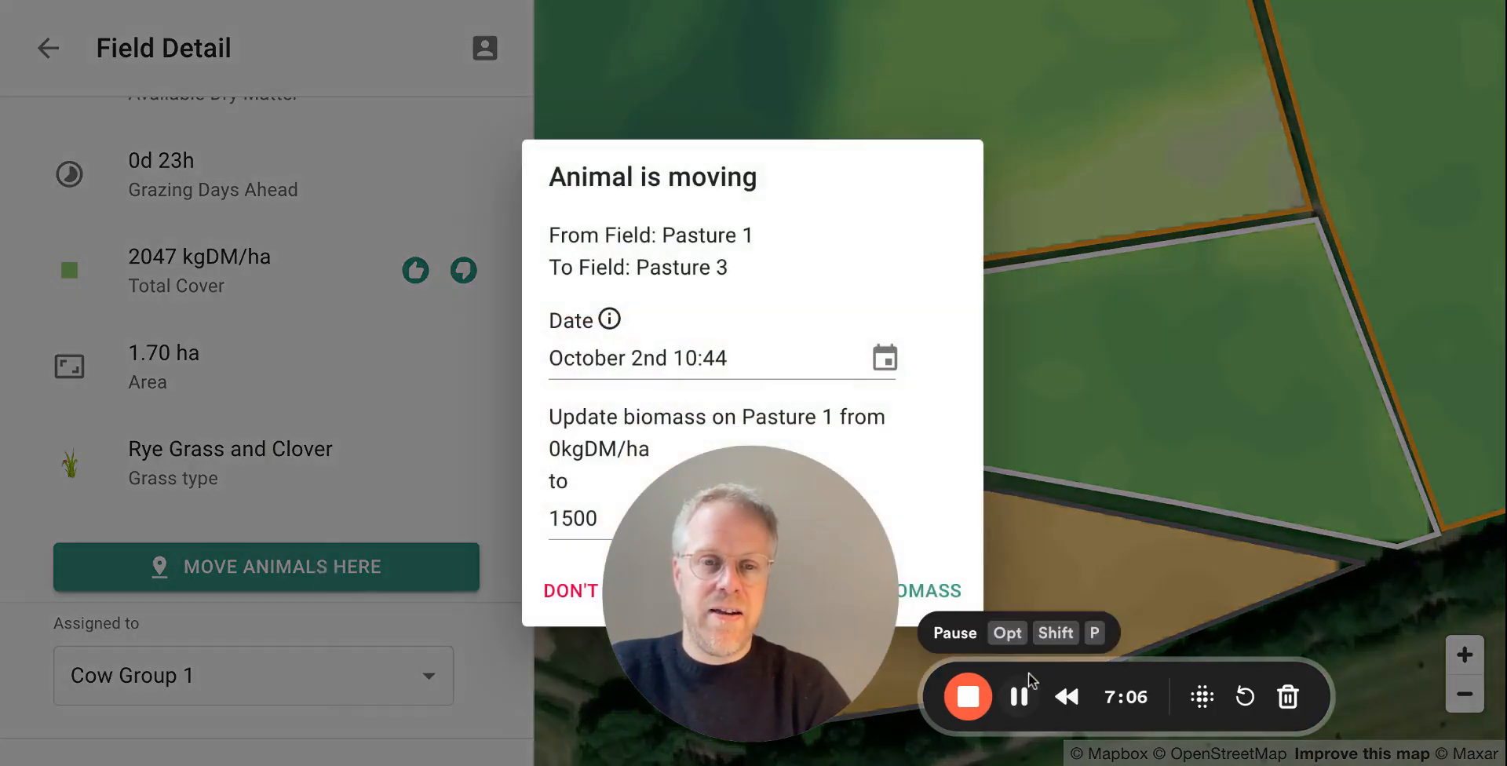
{"action": "left_click_drag", "start_coordinate": [1029, 682], "coordinate": [515, 677]}
{"action": "left_click", "coordinate": [657, 601]}
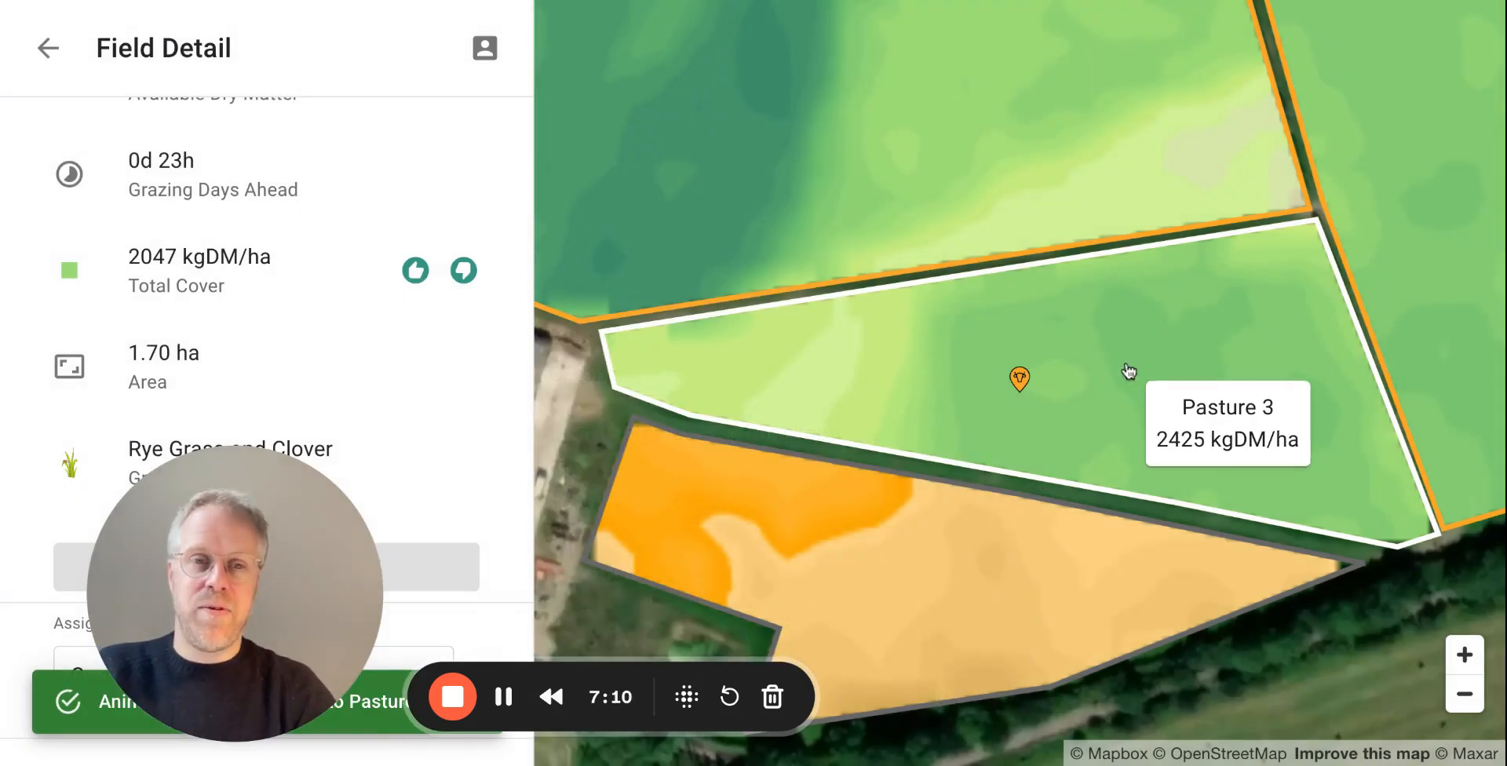
{"action": "scroll", "coordinate": [1131, 407], "scroll_direction": "down", "scroll_amount": 3}
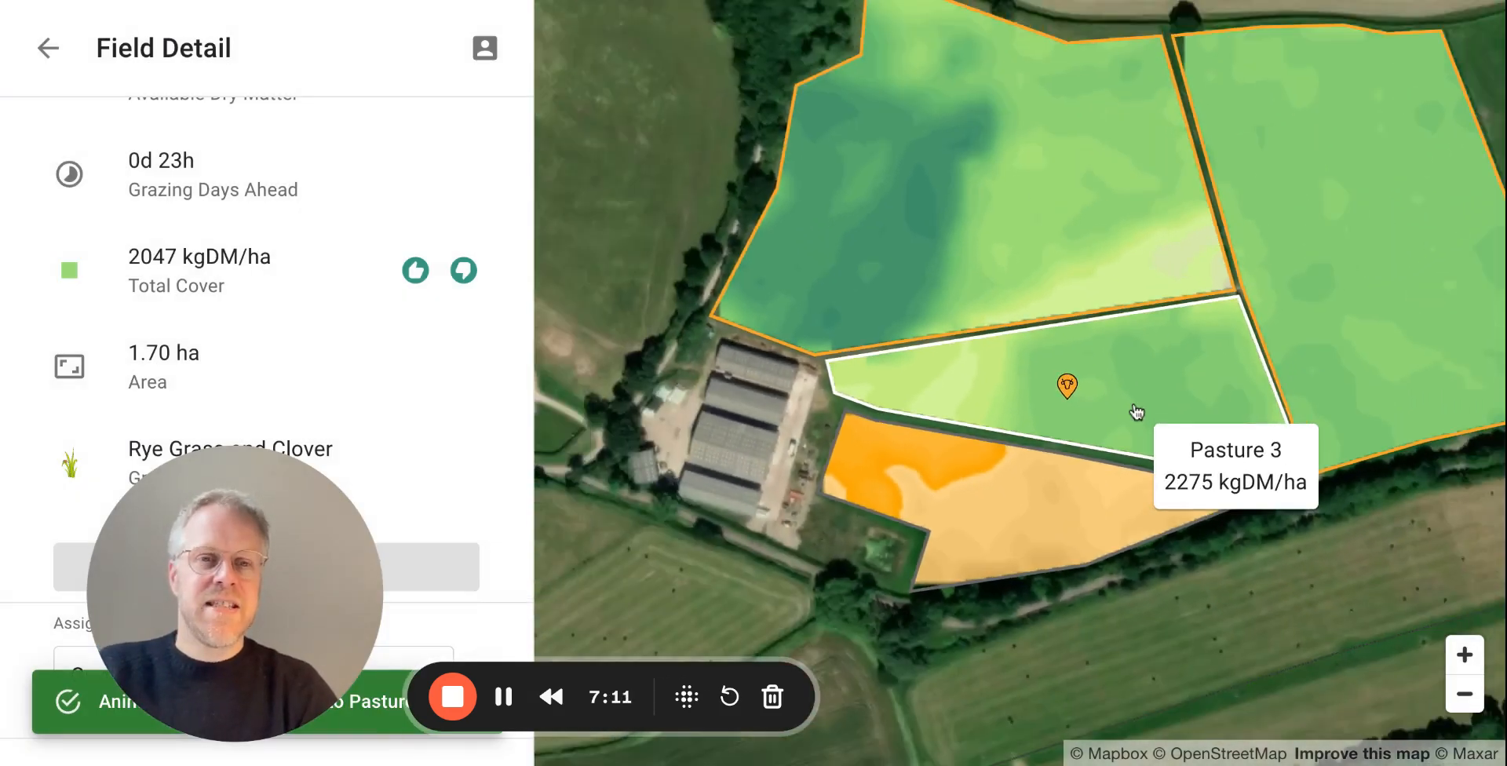
{"action": "left_click_drag", "start_coordinate": [1286, 529], "coordinate": [1085, 635]}
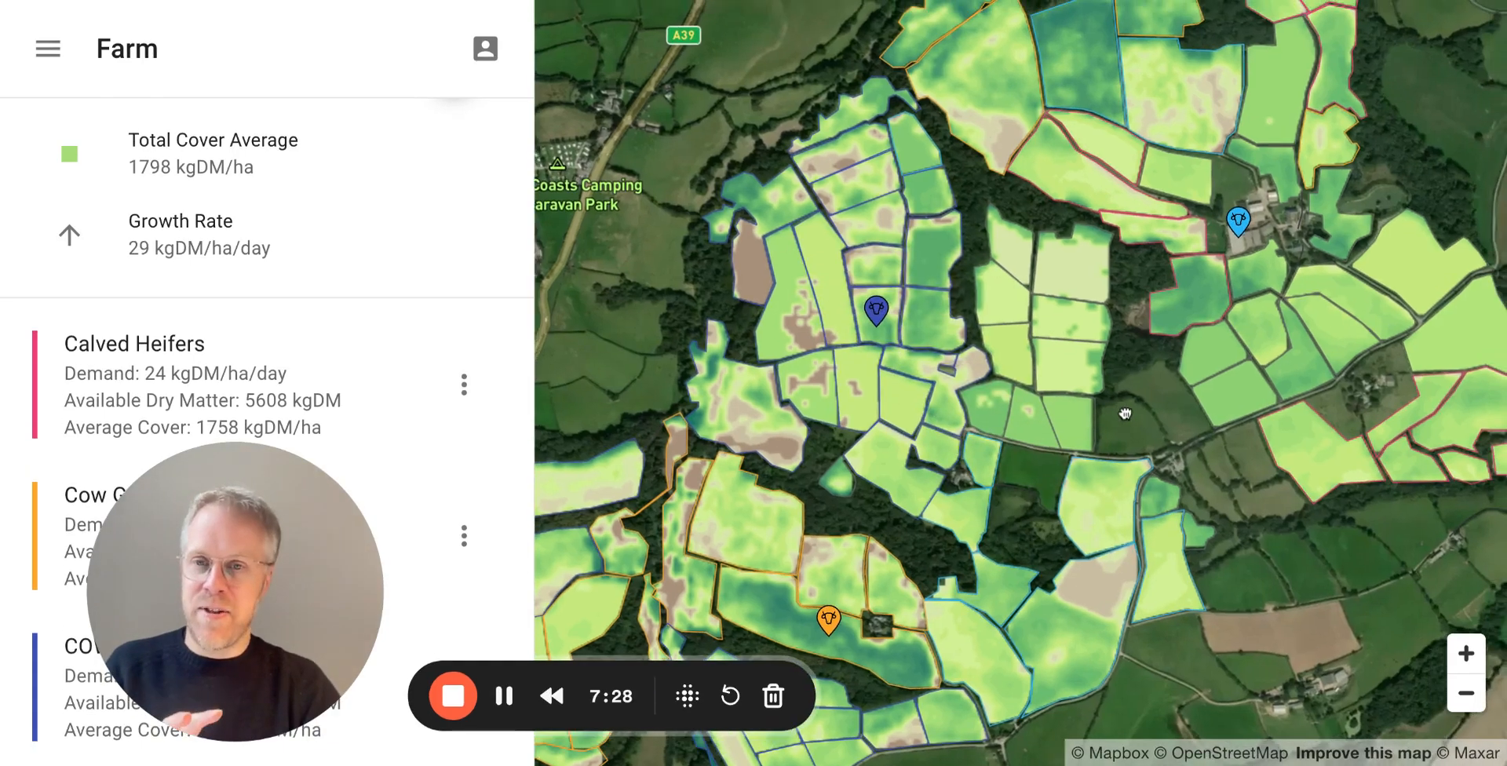
Step: Examine the field covers and the animal groups' locations on the map of the larger farm
{"action": "left_click_drag", "start_coordinate": [1125, 414], "coordinate": [1087, 418]}
{"action": "scroll", "coordinate": [1100, 431], "scroll_direction": "up", "scroll_amount": 2}
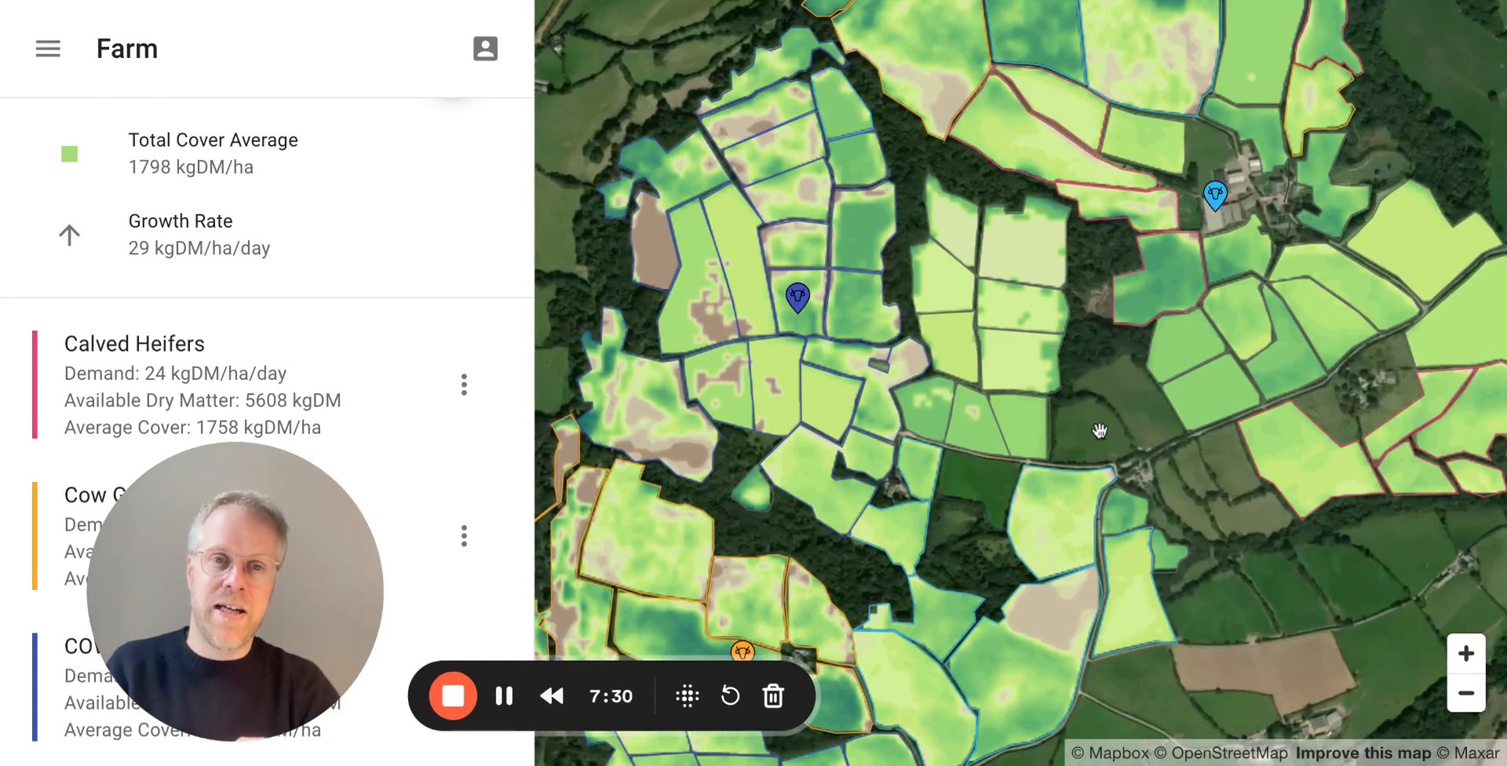
{"action": "left_click_drag", "start_coordinate": [1088, 334], "coordinate": [1125, 457]}
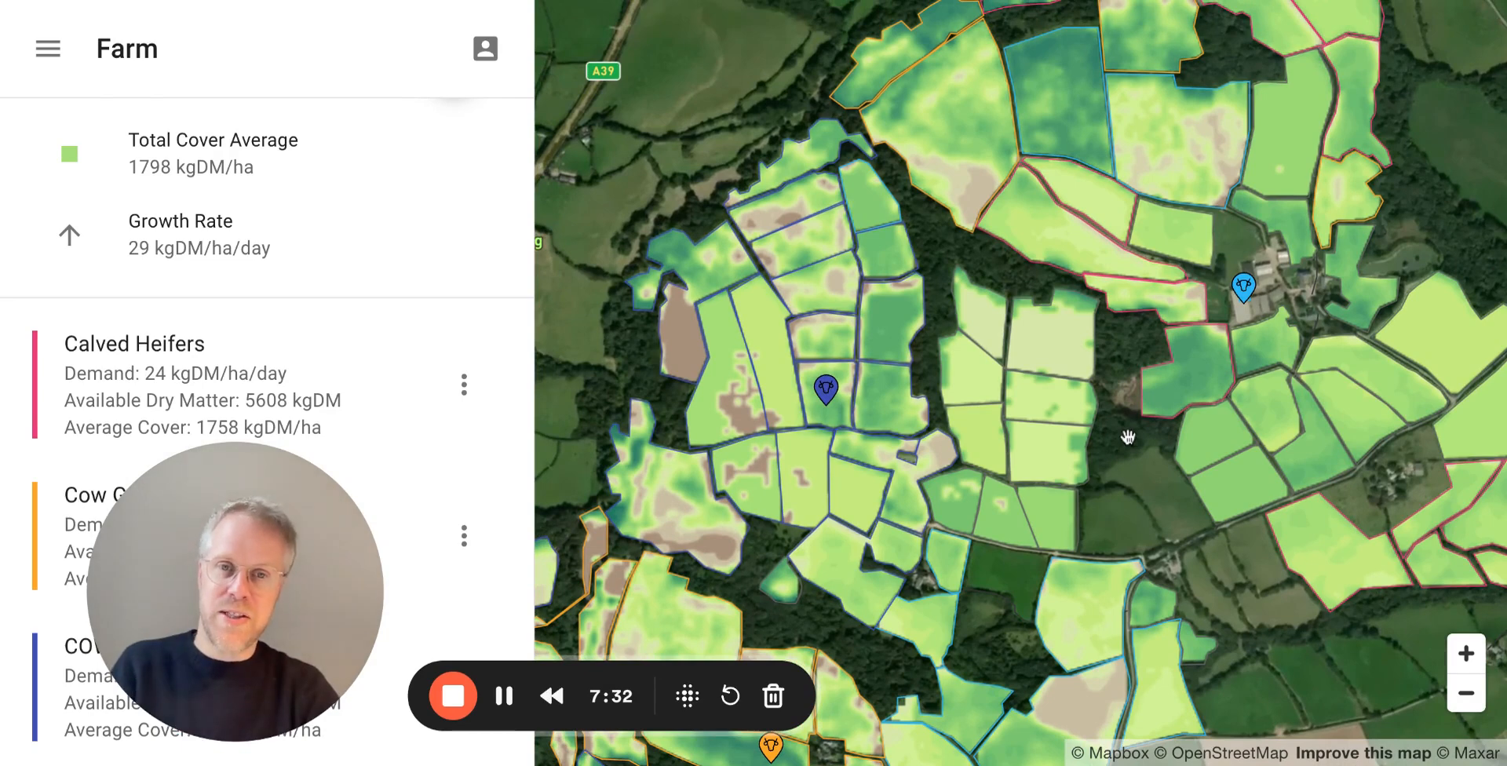